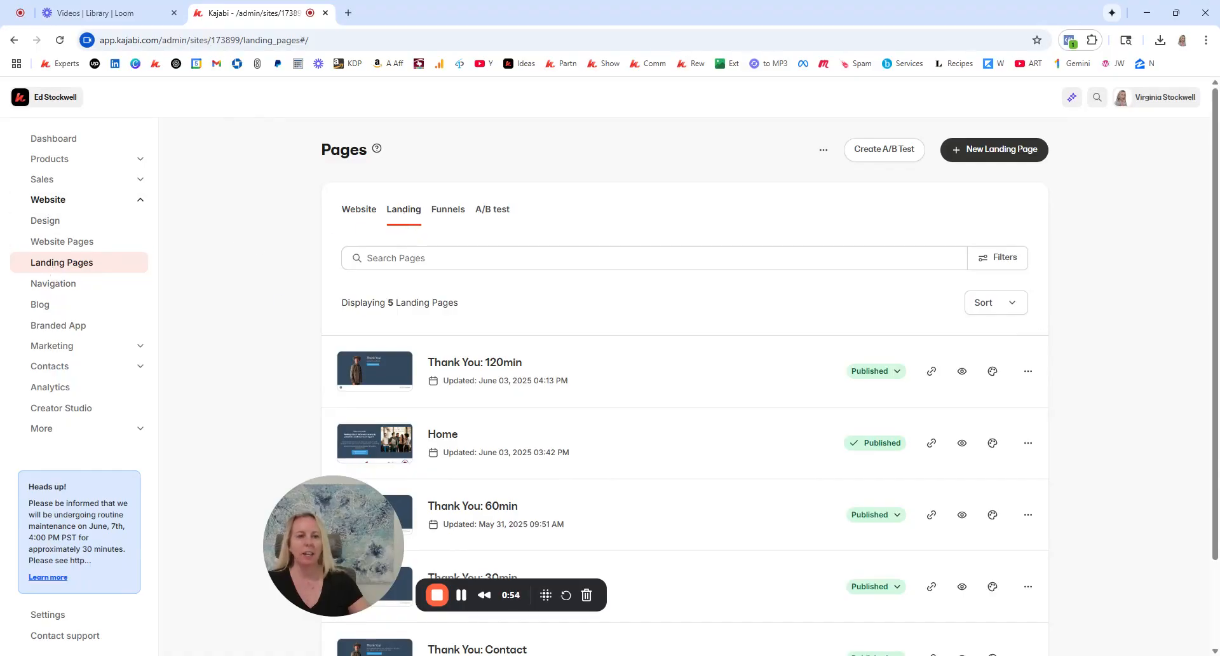
# Create a new landing page titled "Sales Page" from the Streamlined Home template in the Sales category
pyautogui.click(963, 151)
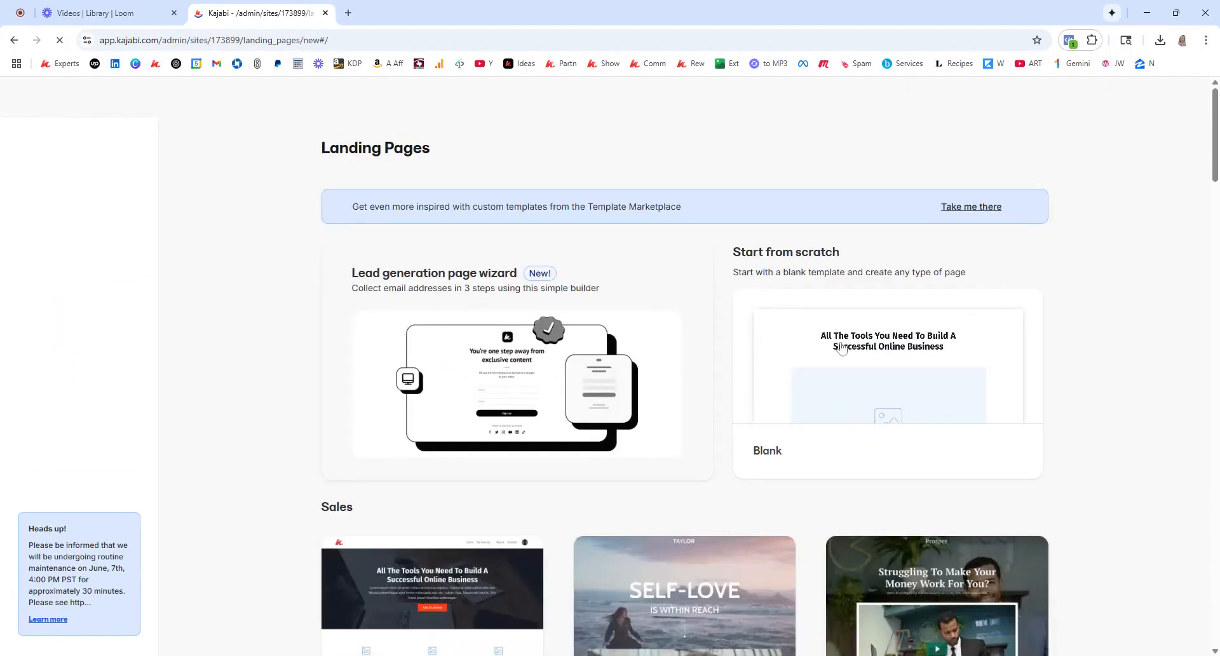
pyautogui.scroll(-7, 776, 361)
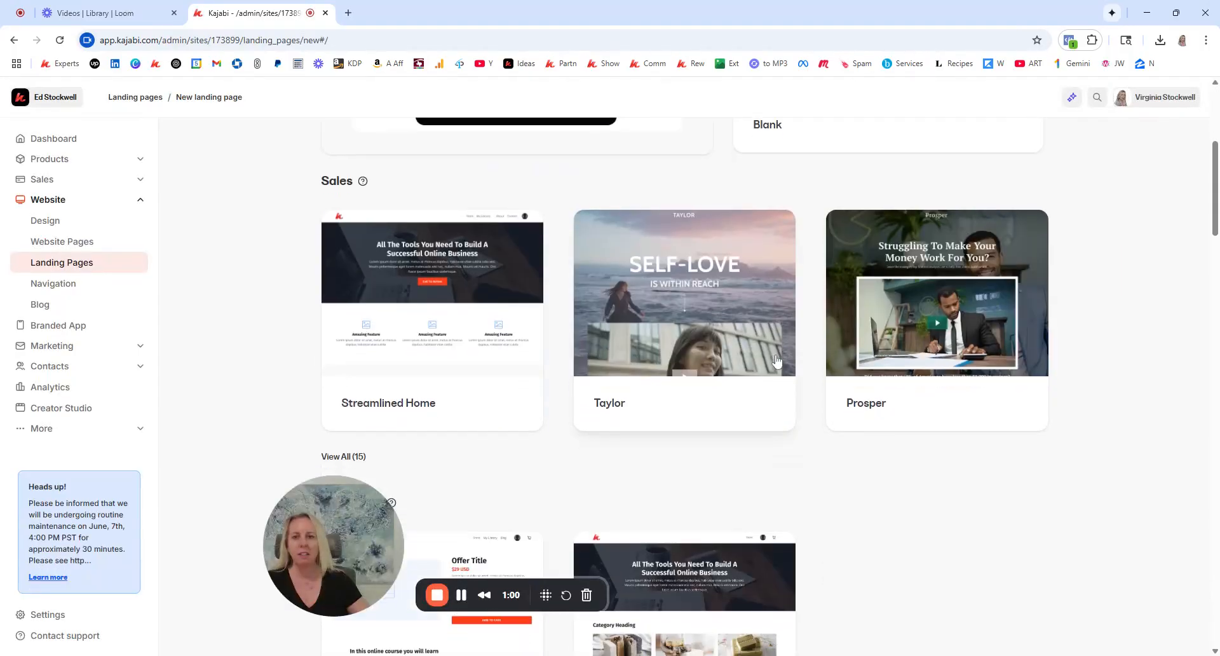
pyautogui.scroll(3, 777, 361)
pyautogui.moveTo(321, 517); pyautogui.dragTo(153, 574)
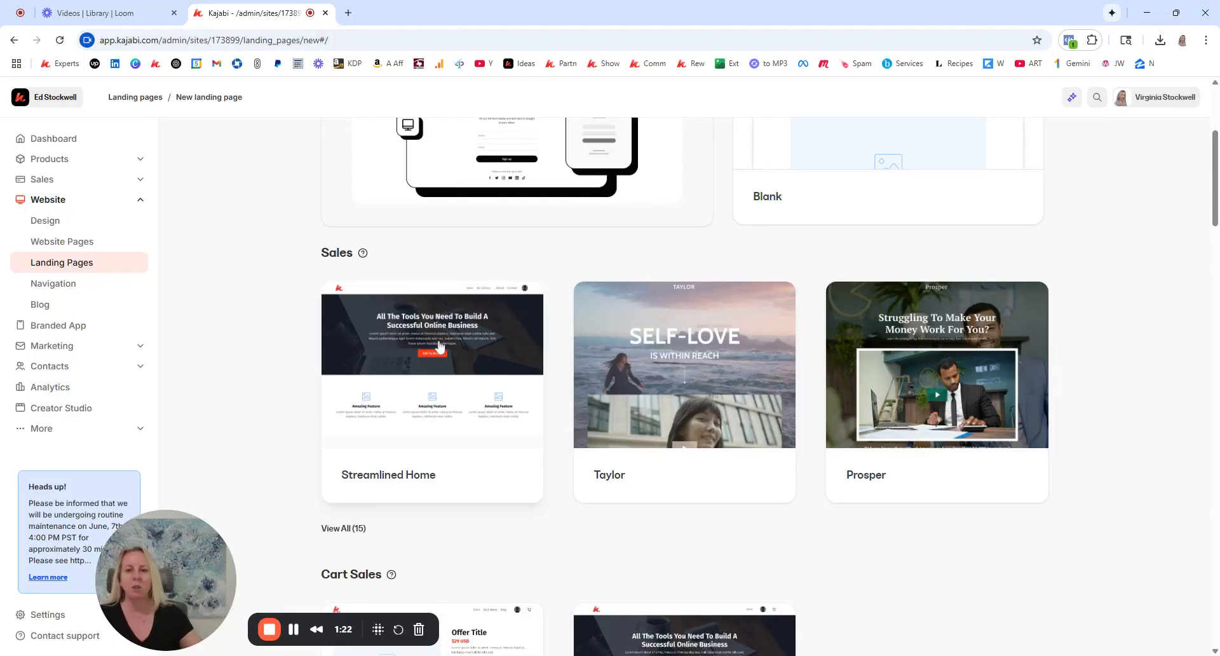
pyautogui.click(462, 307)
pyautogui.click(740, 219)
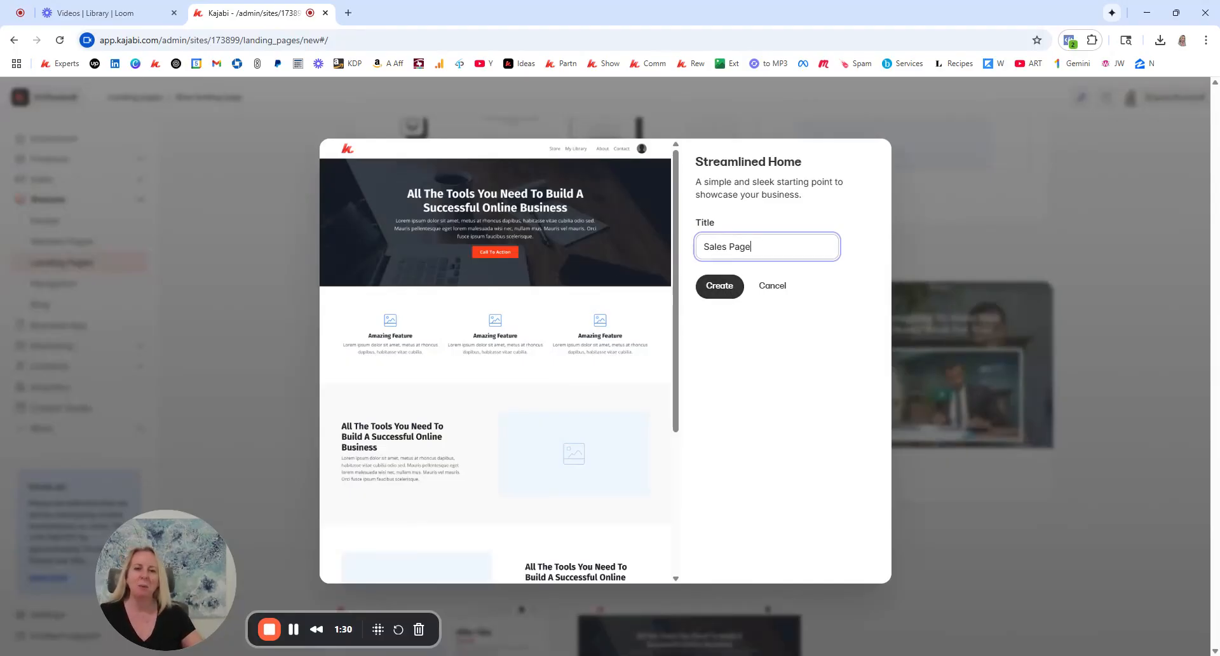
pyautogui.click(734, 291)
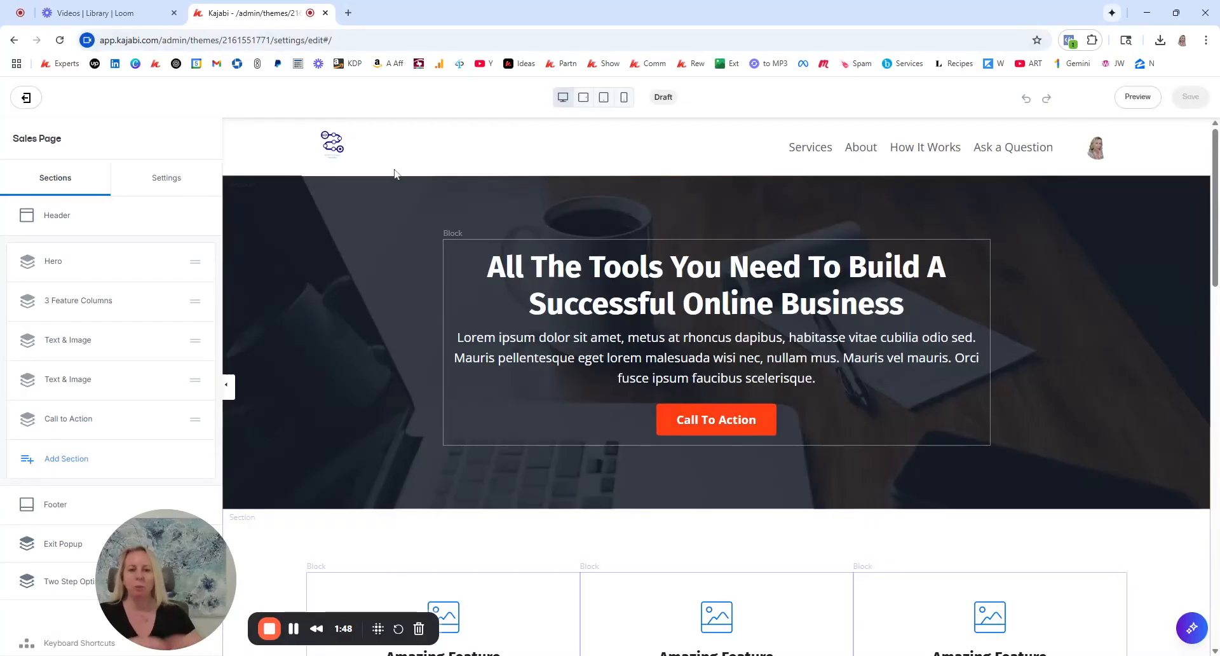
# Hide the page header in both the desktop and mobile layouts
pyautogui.moveTo(487, 267); pyautogui.dragTo(904, 305)
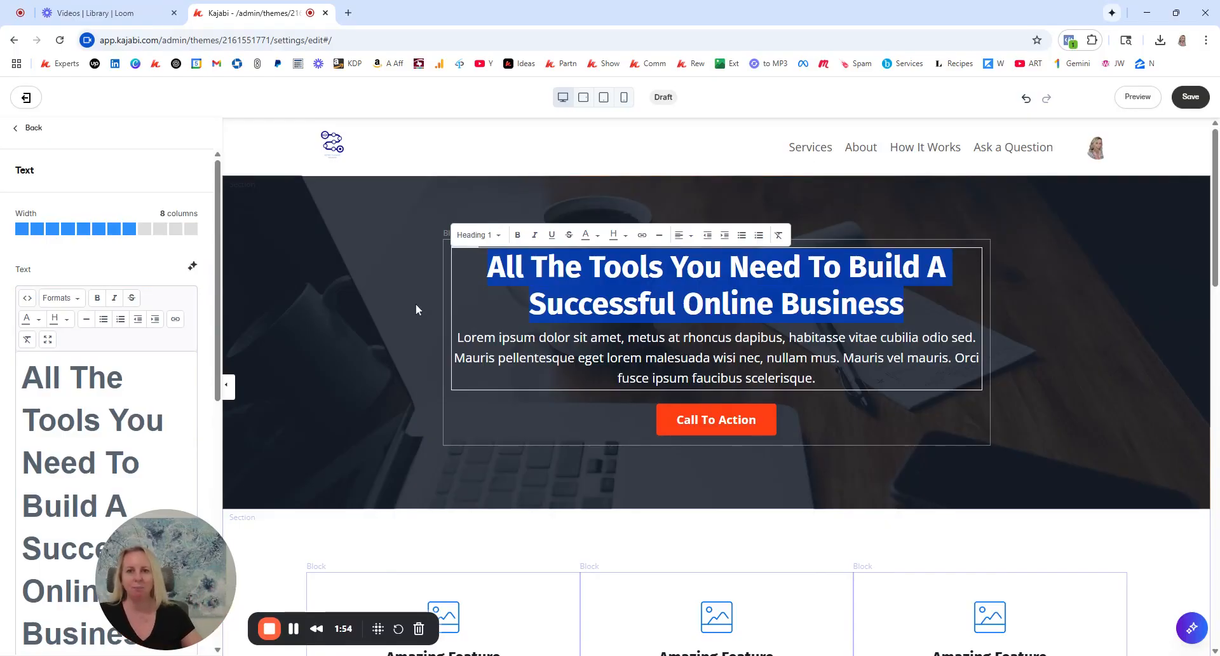
pyautogui.click(263, 152)
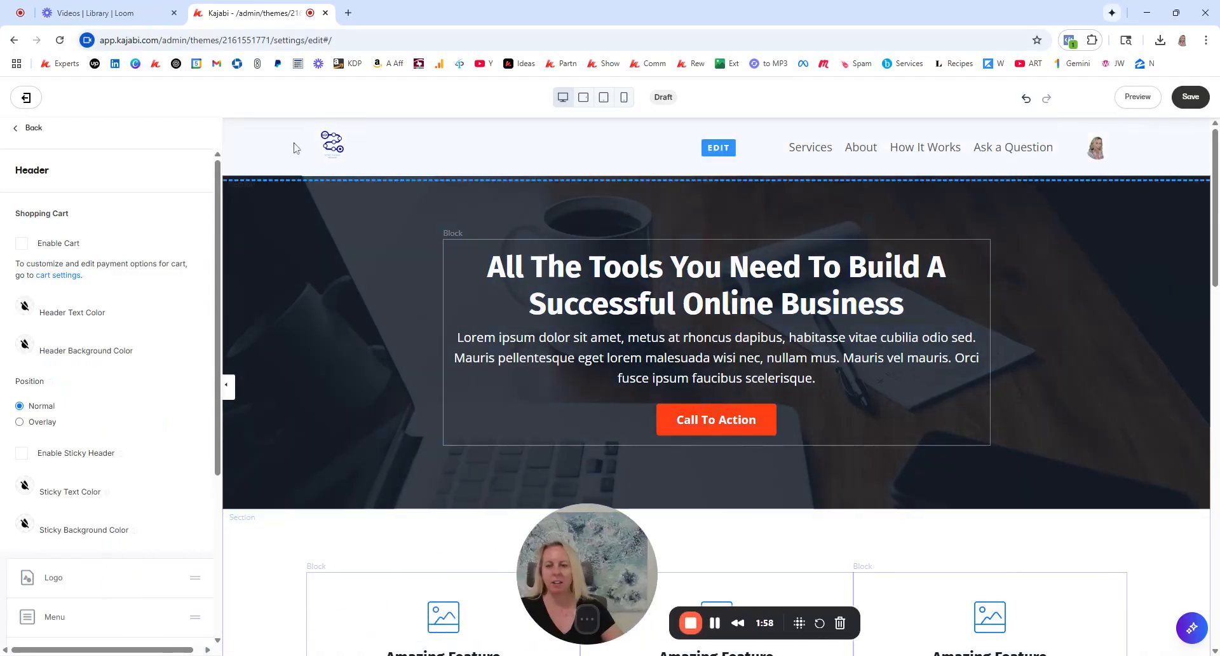
pyautogui.scroll(-4, 36, 313)
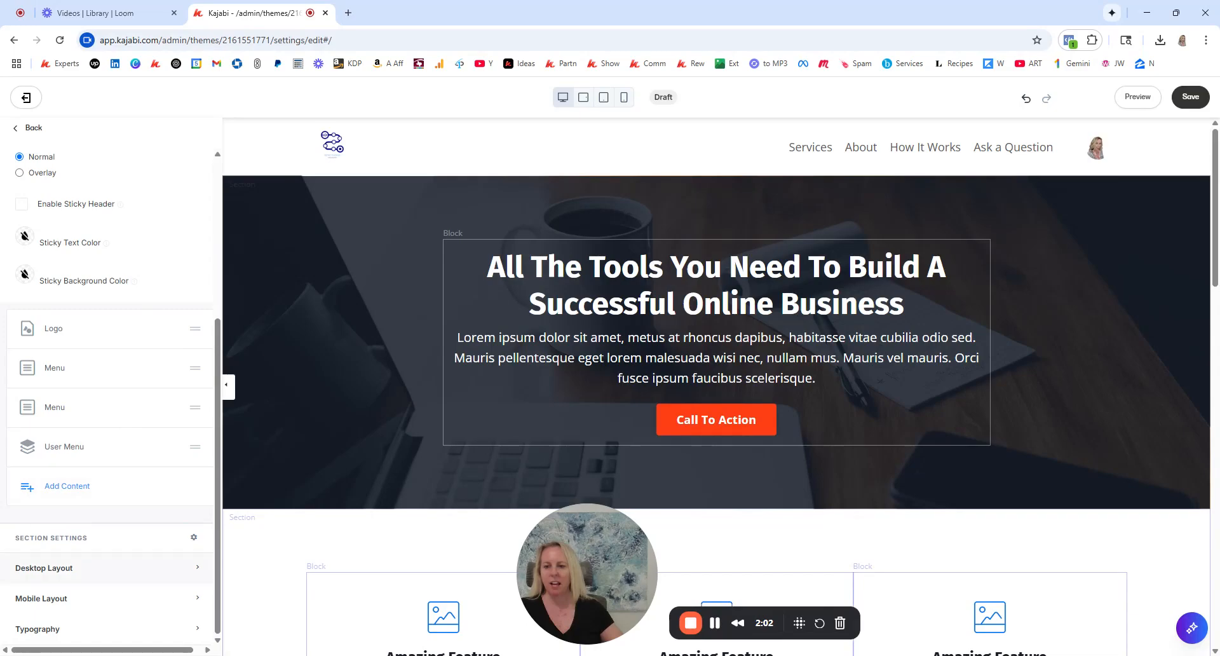
pyautogui.click(38, 567)
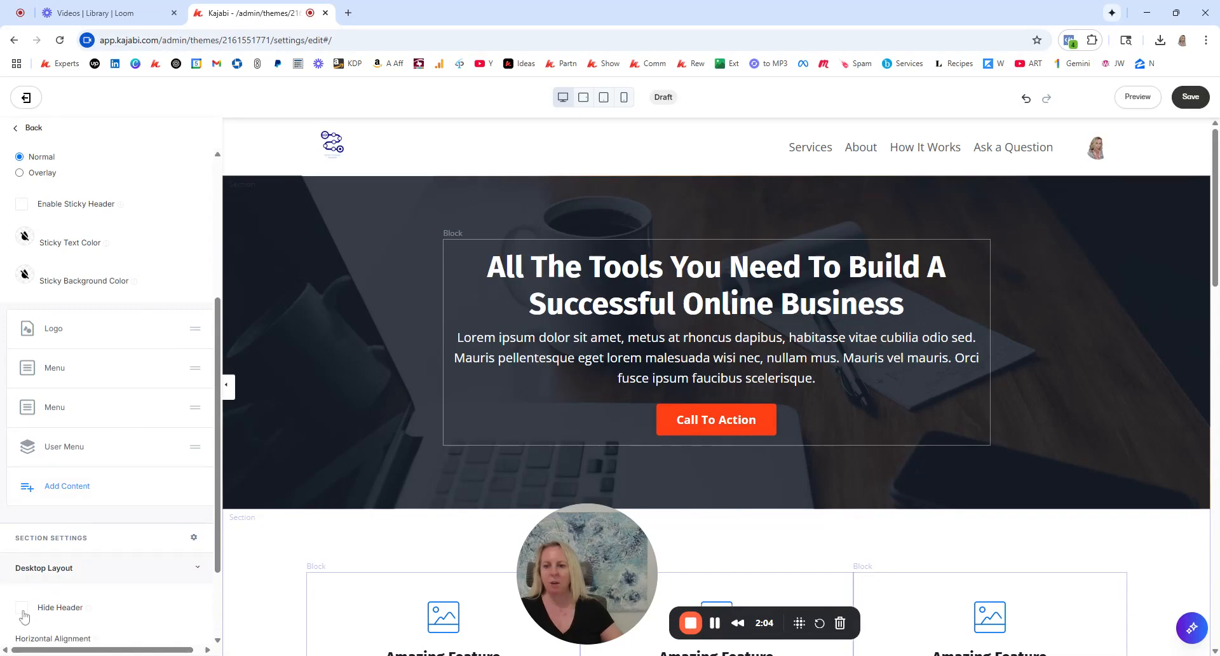
pyautogui.scroll(-2, 108, 381)
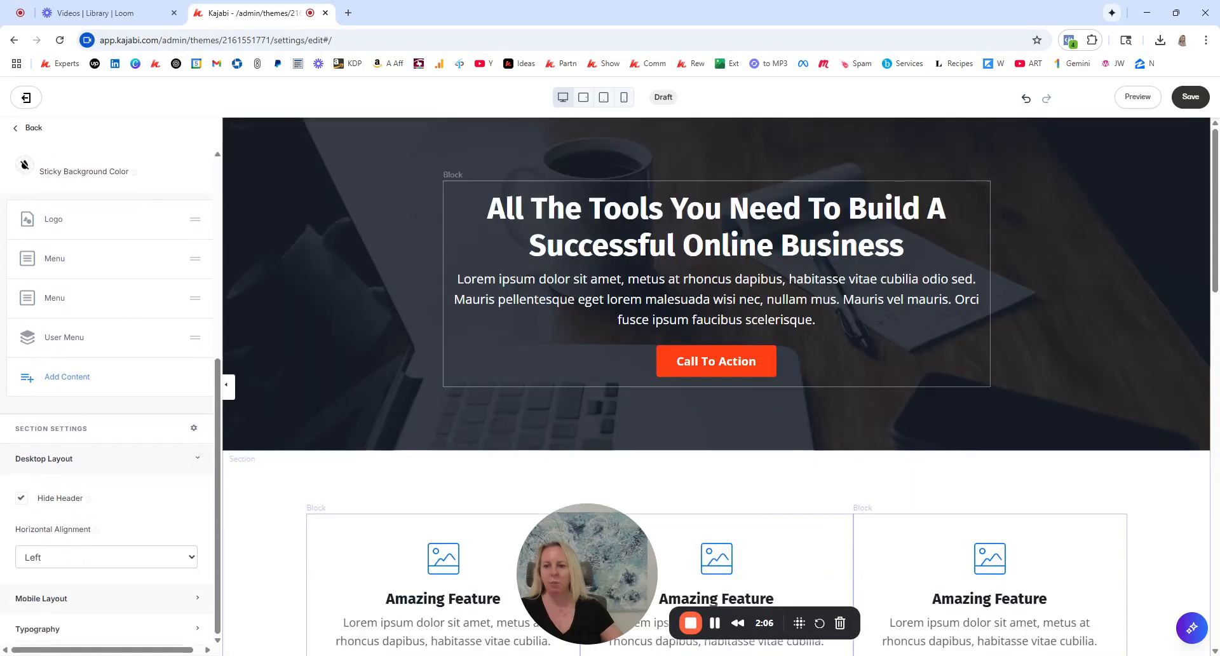
pyautogui.click(44, 596)
pyautogui.click(22, 605)
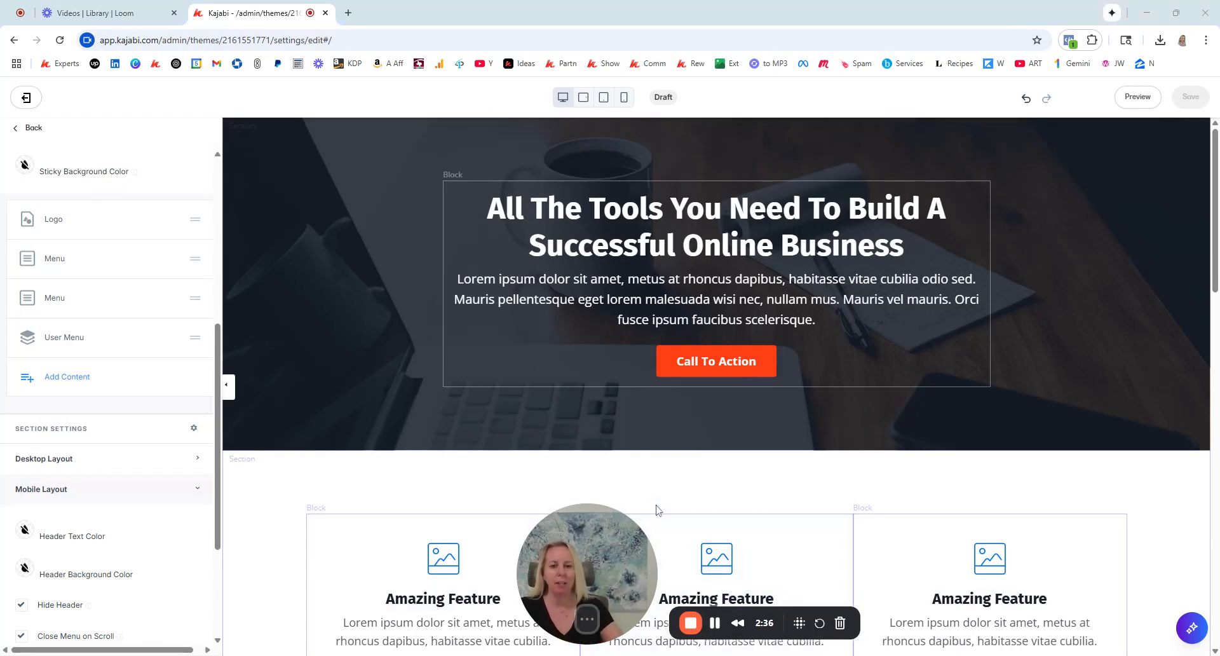
# Delete the logo and the link list from the page footer
pyautogui.scroll(-3, 299, 315)
pyautogui.scroll(3, 326, 222)
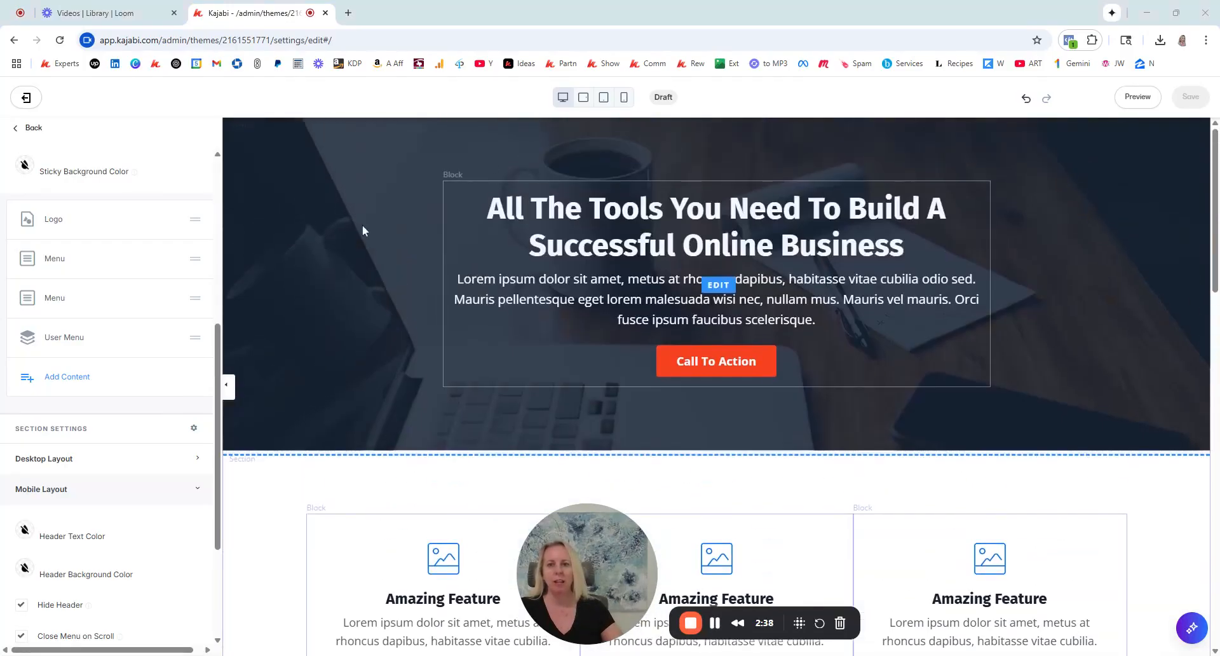
pyautogui.scroll(-15, 356, 247)
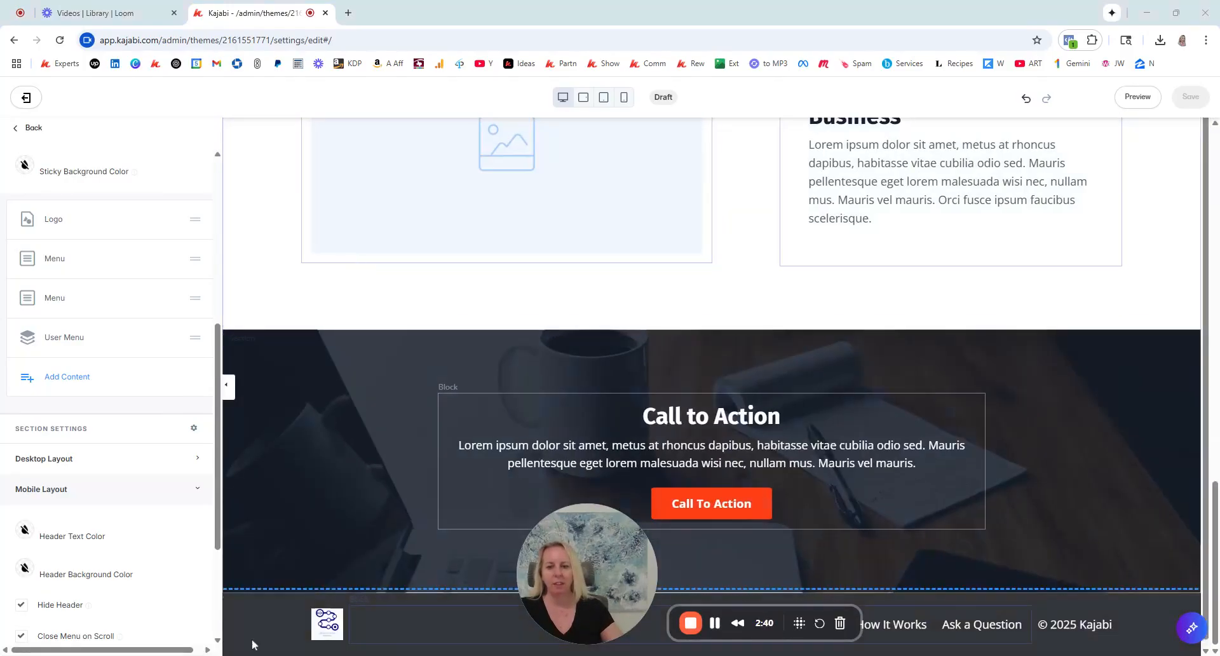
pyautogui.click(287, 624)
pyautogui.moveTo(586, 572); pyautogui.dragTo(638, 336)
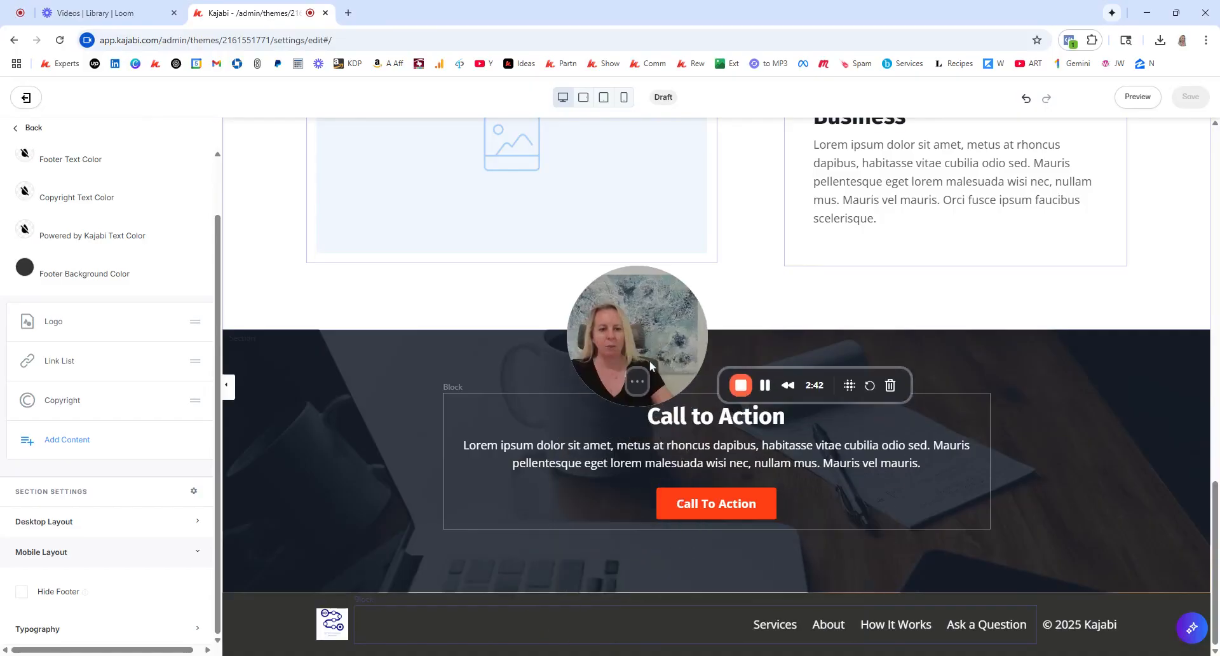
pyautogui.click(332, 623)
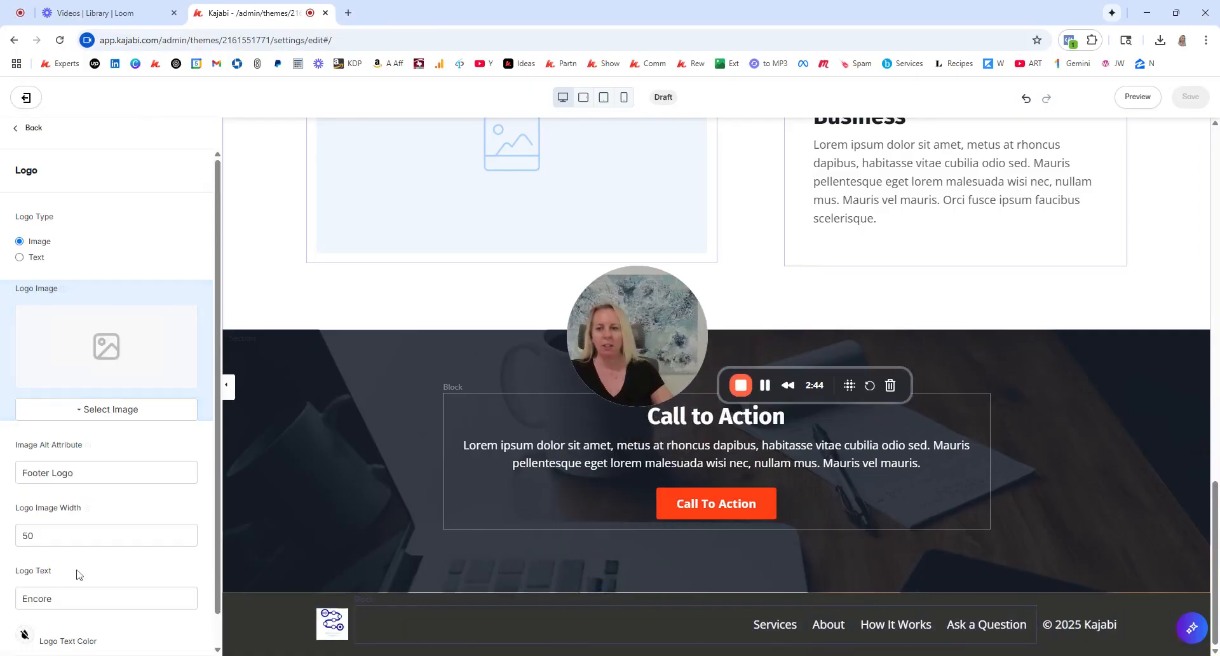
pyautogui.click(87, 634)
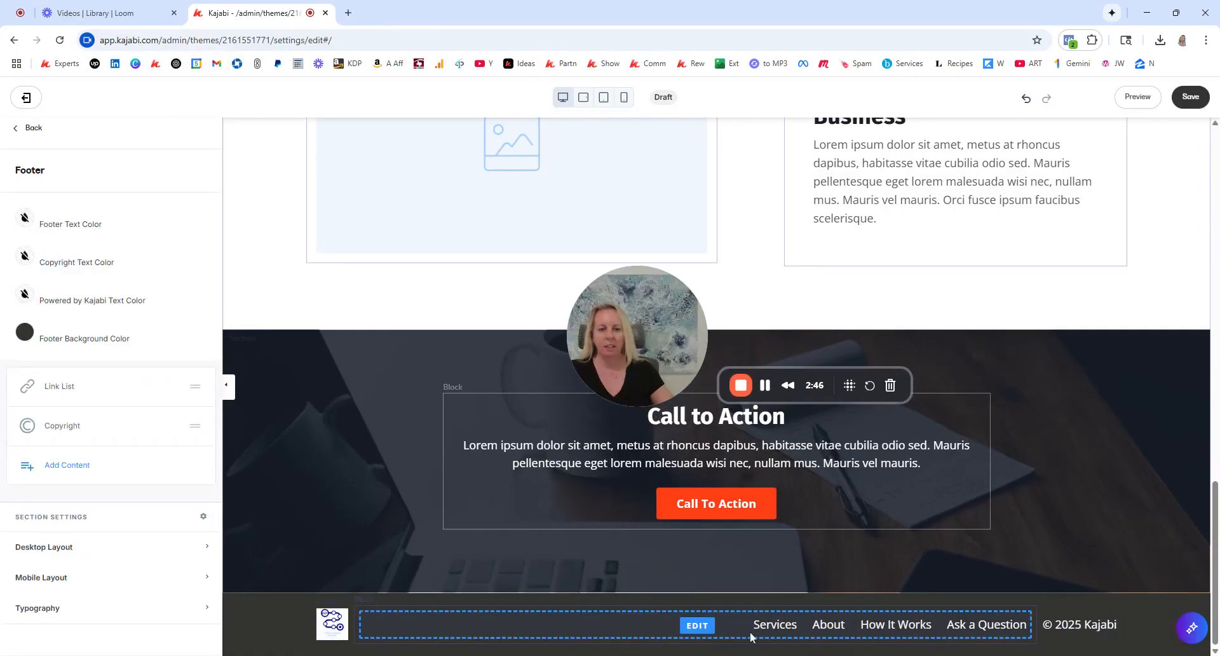
pyautogui.click(715, 632)
pyautogui.click(119, 544)
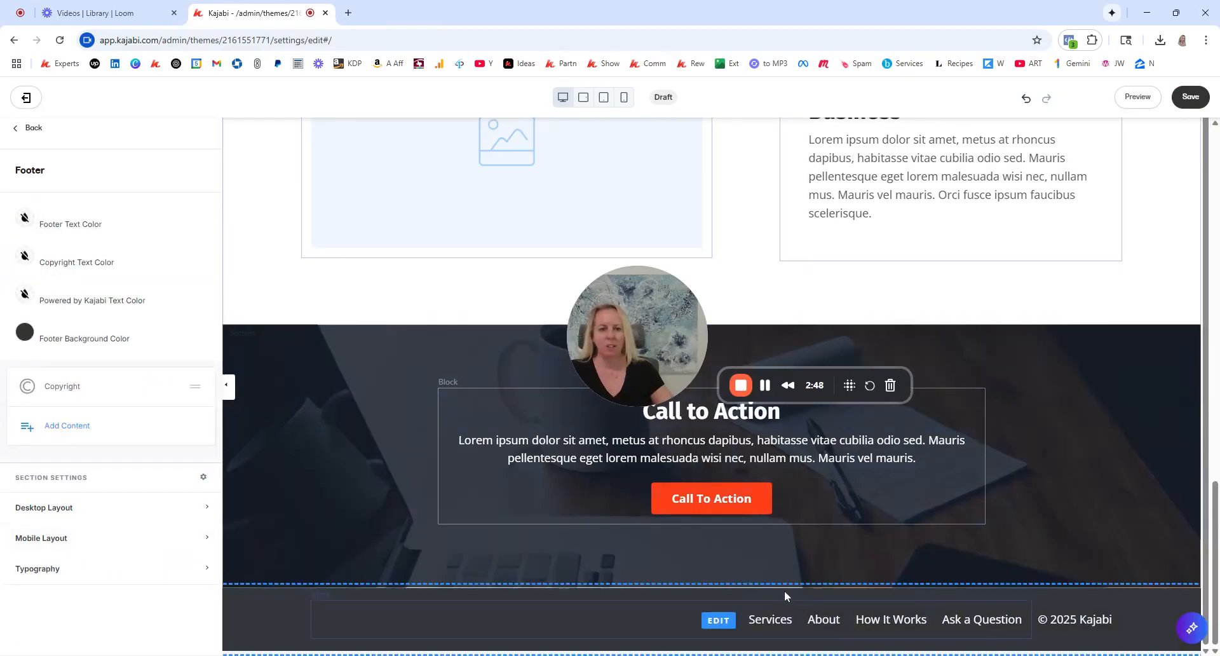
# Set the footer's copyright text to "Name of Your Business" and save the page
pyautogui.click(330, 632)
pyautogui.moveTo(54, 244); pyautogui.dragTo(1, 240)
pyautogui.write('Name O')
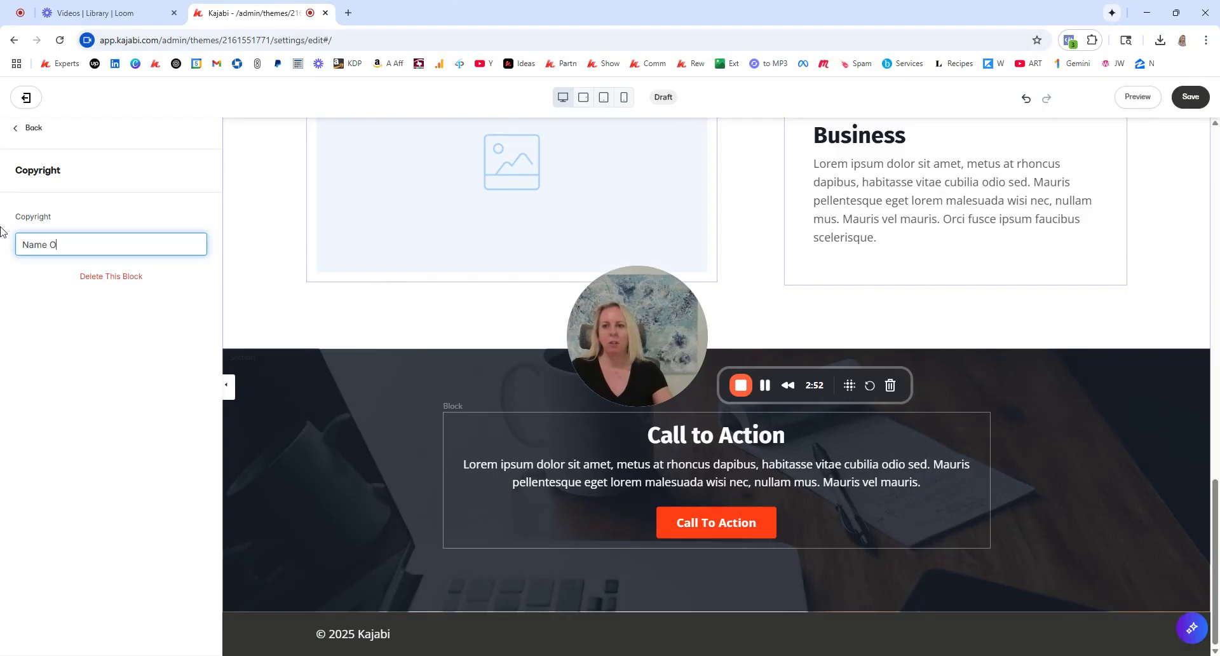
pyautogui.press('BackSpace')
pyautogui.write('of Your Business')
pyautogui.click(1190, 97)
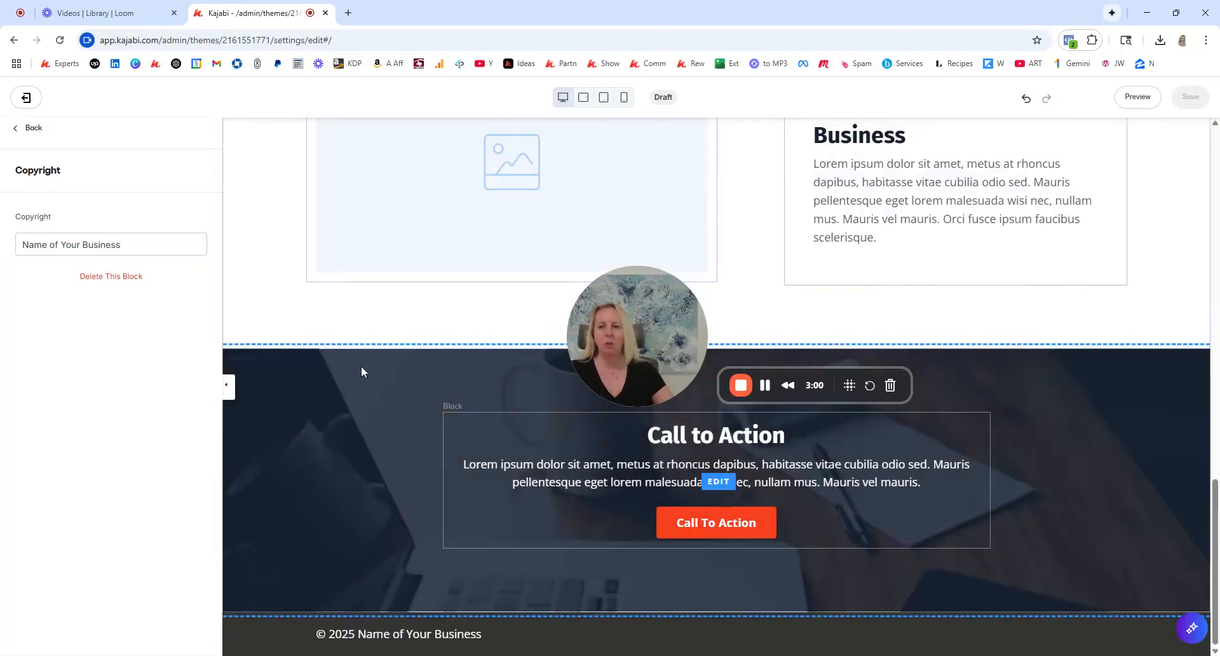
# Review the color, button and font options in the page's style guide settings
pyautogui.click(36, 131)
pyautogui.click(39, 134)
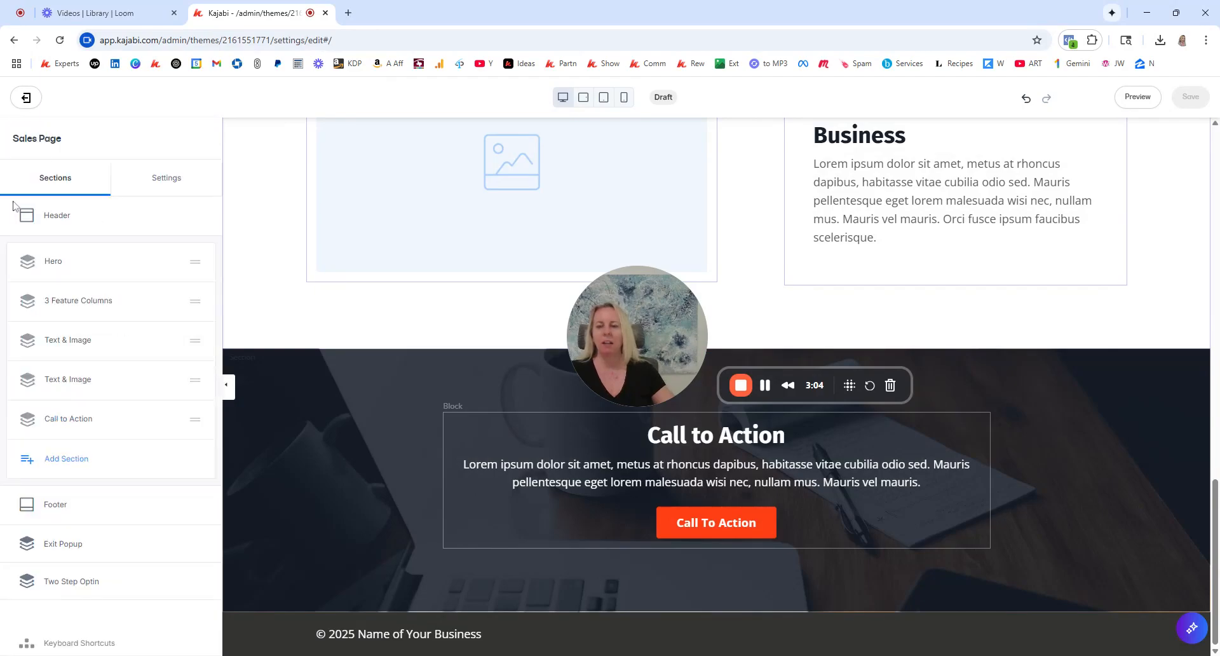
pyautogui.click(176, 184)
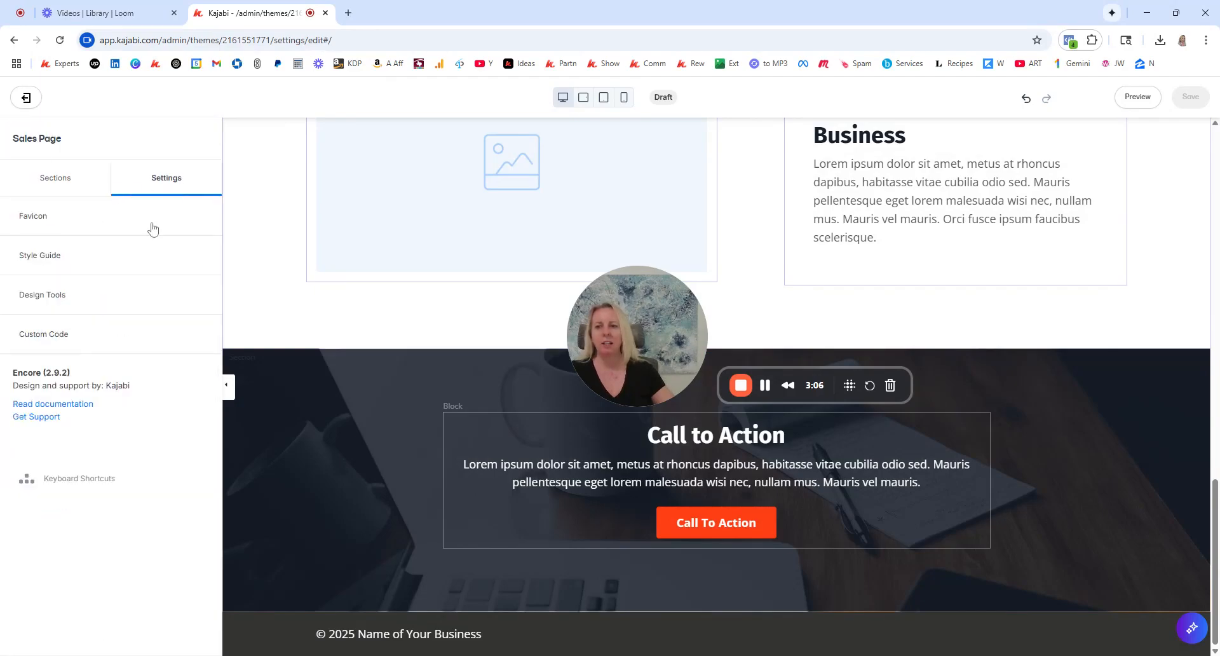
pyautogui.click(61, 261)
pyautogui.scroll(-3, 89, 314)
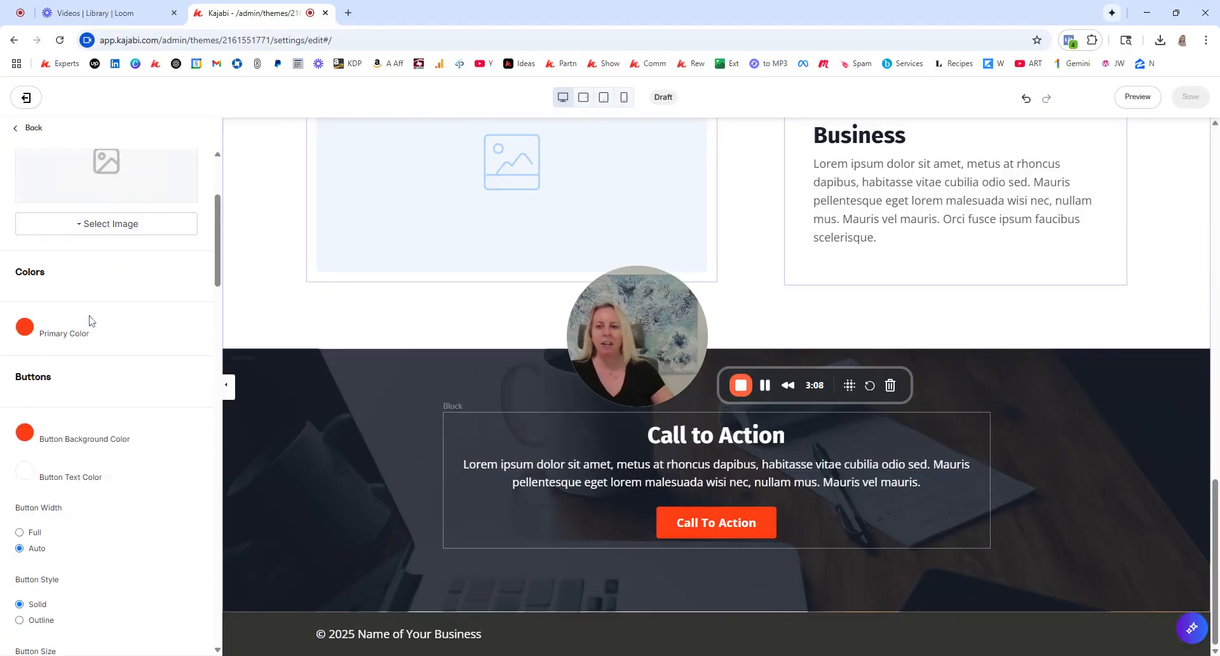
pyautogui.click(30, 329)
pyautogui.click(155, 316)
pyautogui.scroll(-9, 142, 347)
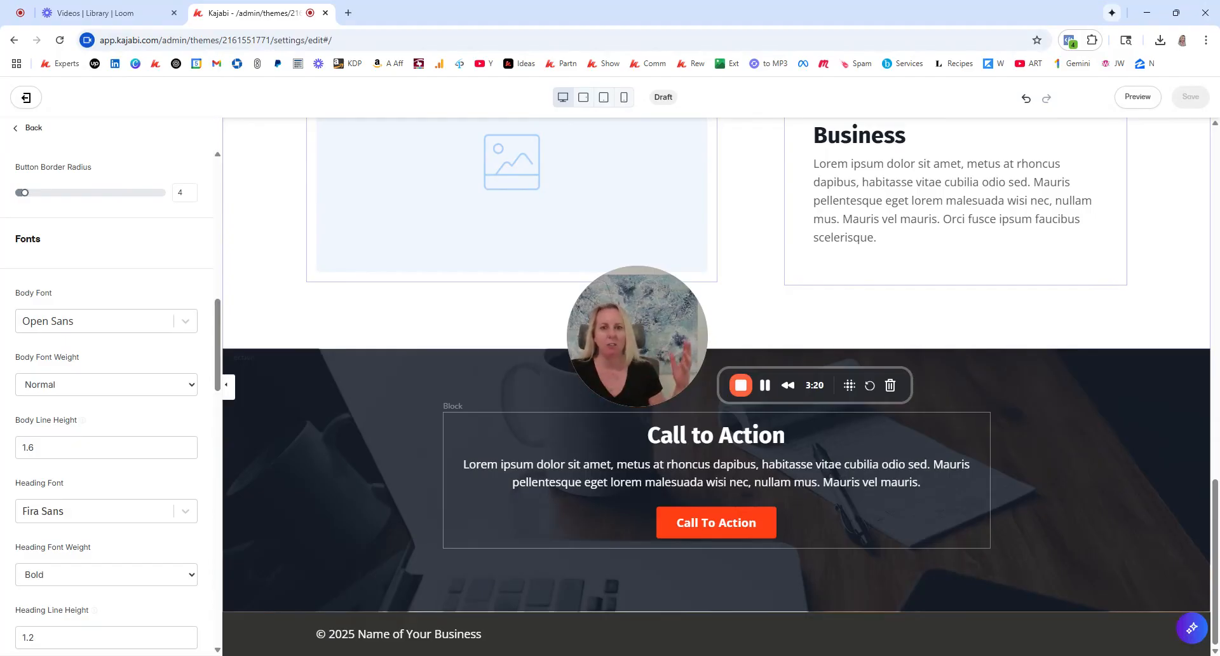
# Change the hero section's call-to-action button text to "Yes, I Need This"
pyautogui.scroll(15, 448, 334)
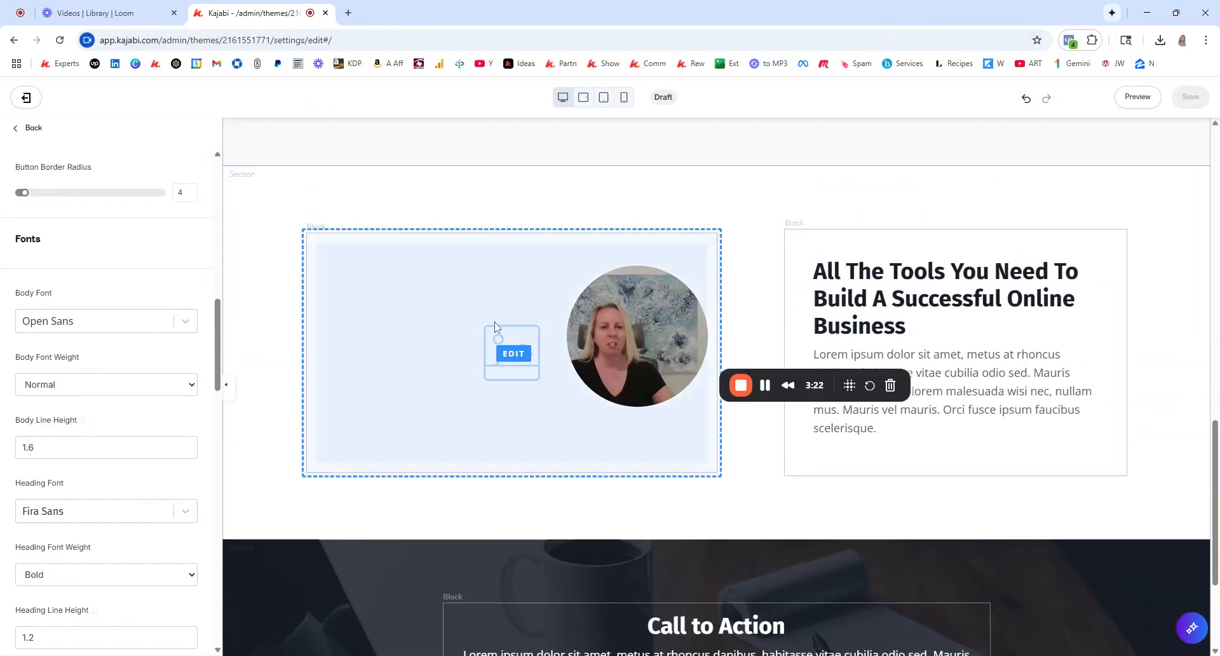
pyautogui.scroll(2, 496, 218)
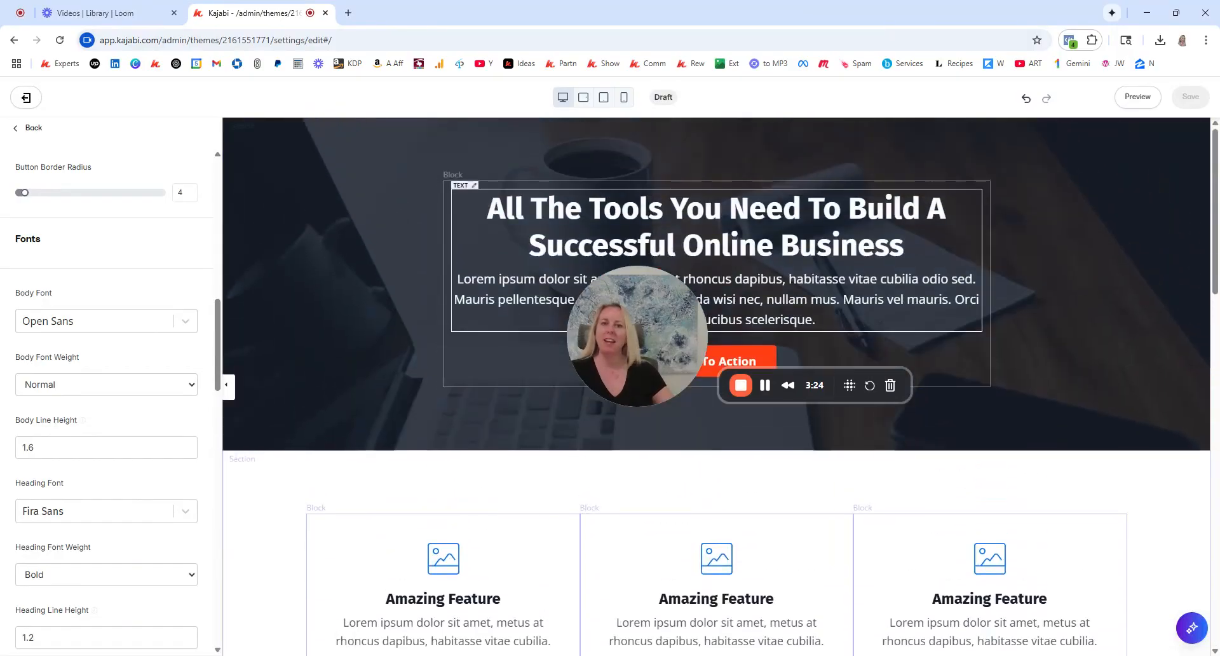
pyautogui.moveTo(622, 346); pyautogui.dragTo(773, 361)
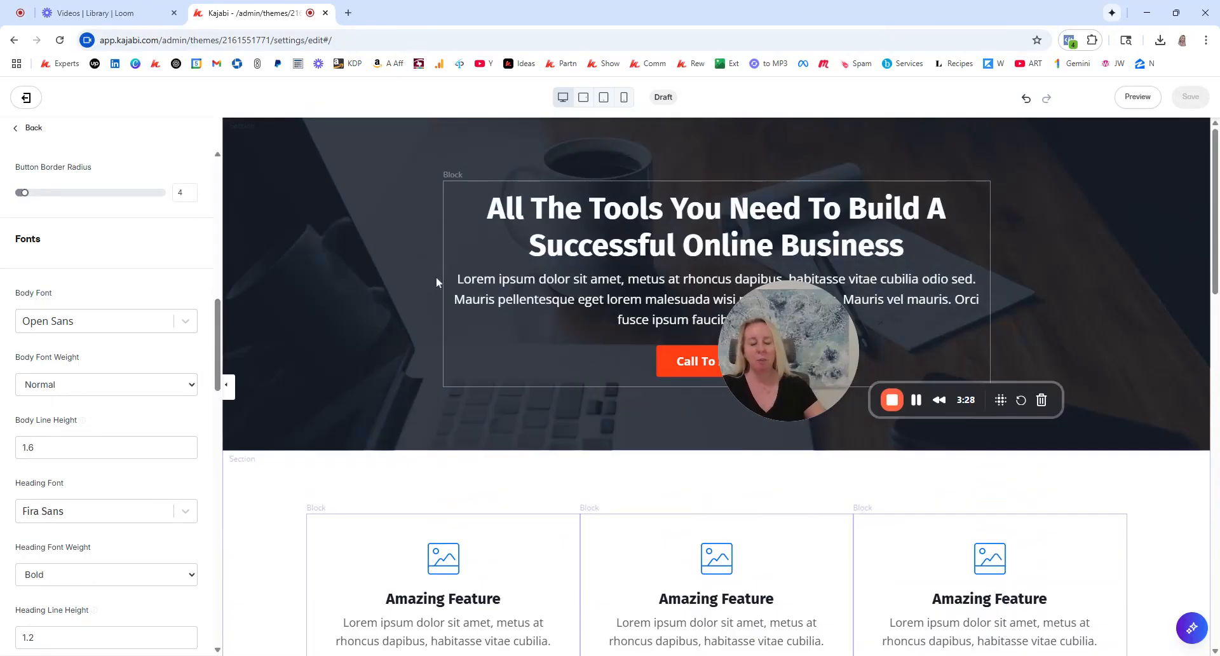
pyautogui.moveTo(831, 356); pyautogui.dragTo(1109, 585)
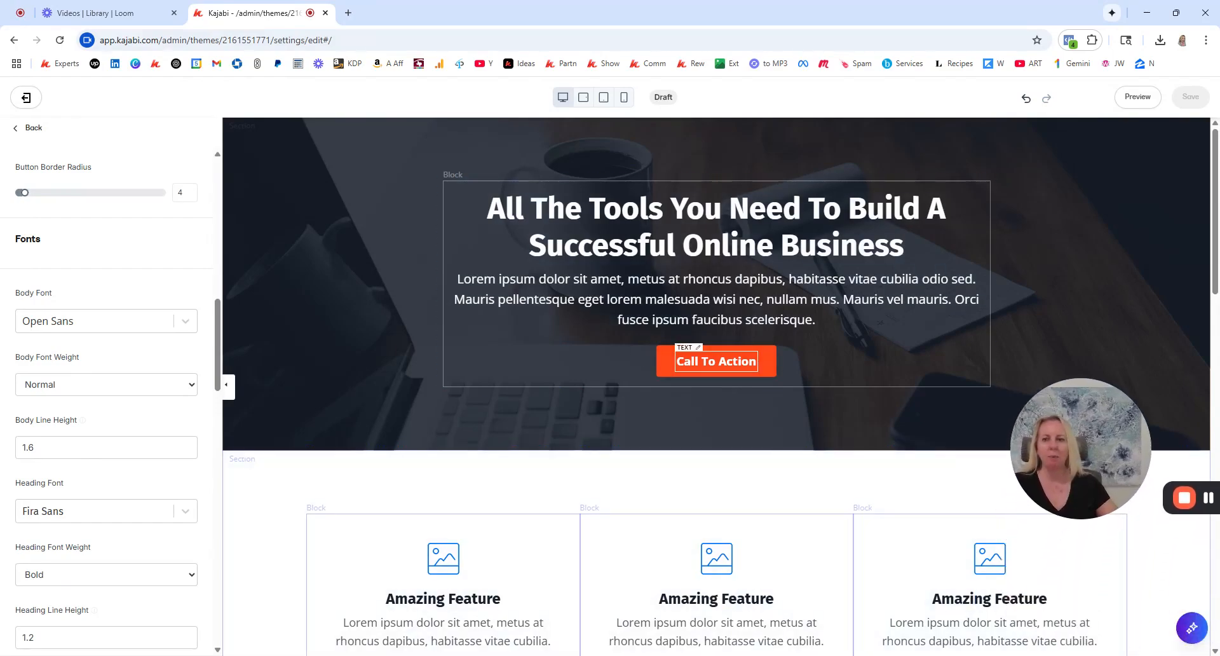
pyautogui.click(695, 353)
pyautogui.scroll(-4, 38, 337)
pyautogui.scroll(-4, 64, 369)
pyautogui.click(46, 417)
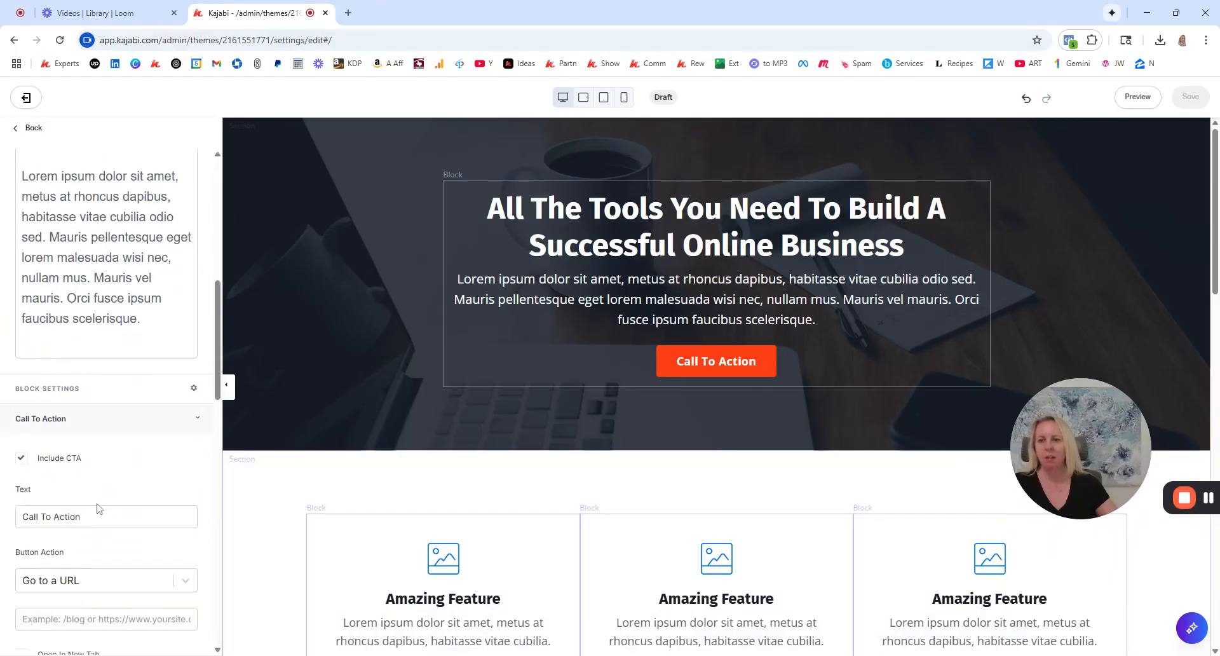
pyautogui.click(3, 487)
pyautogui.write('Yes, I Need This')
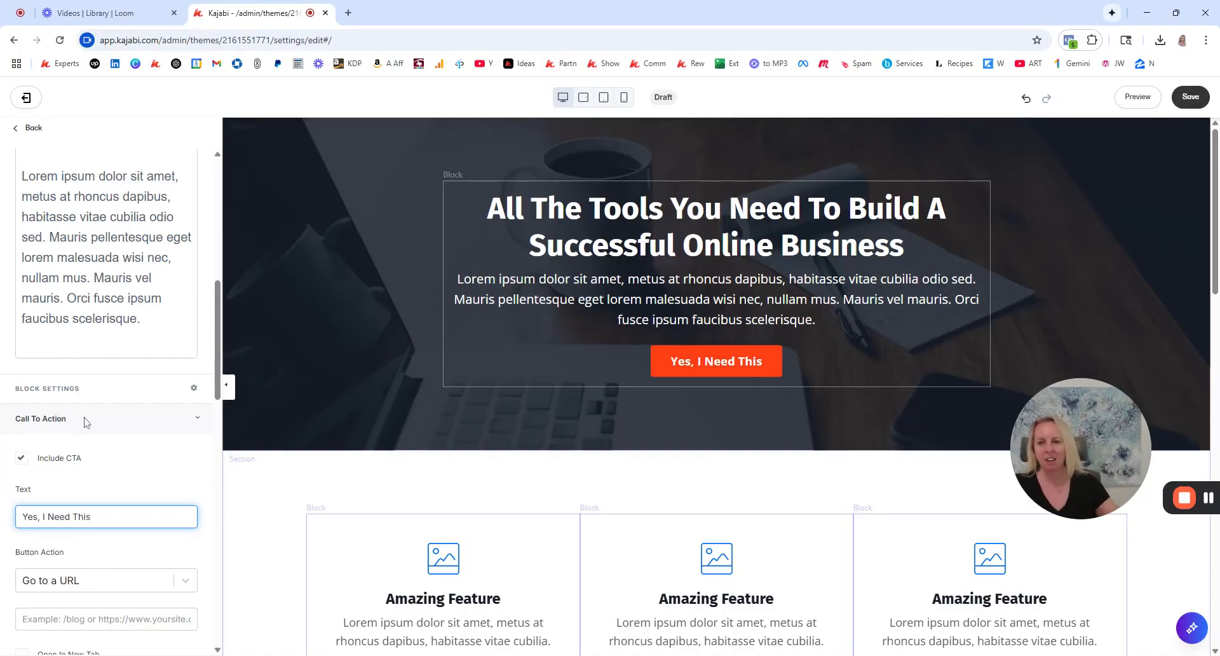
# Set the hero button's action to Open Popup Checkout and save the page
pyautogui.scroll(-2, 89, 422)
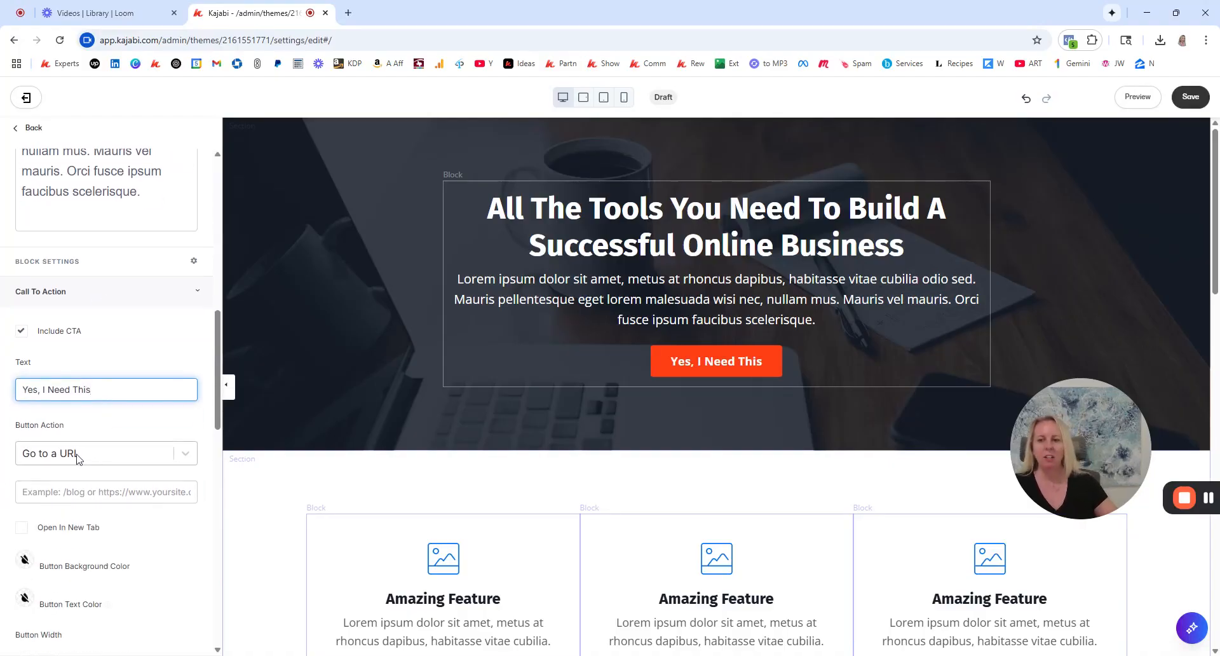
pyautogui.click(82, 459)
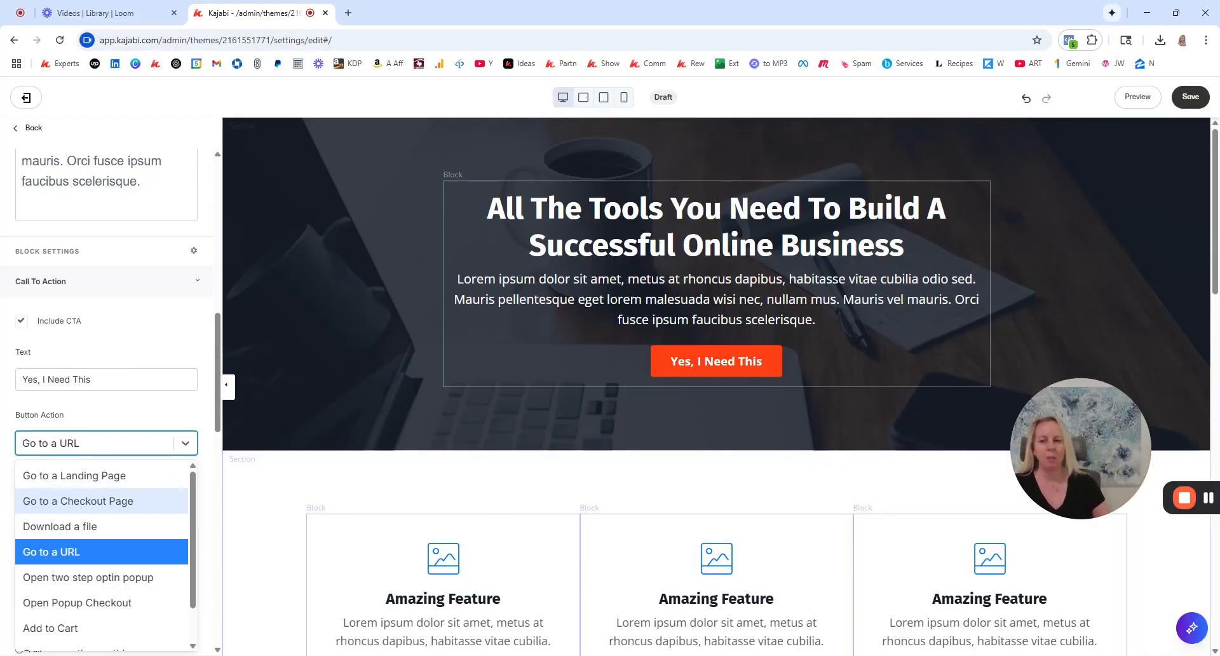
pyautogui.click(122, 307)
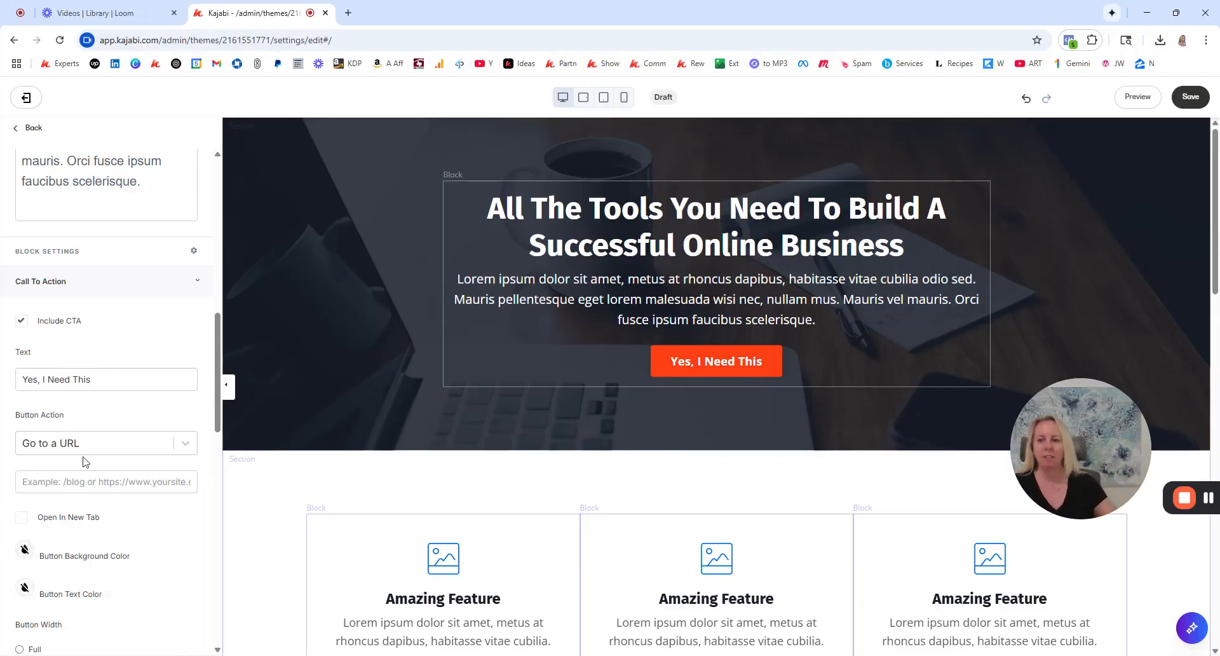
pyautogui.click(86, 454)
pyautogui.scroll(-1, 82, 578)
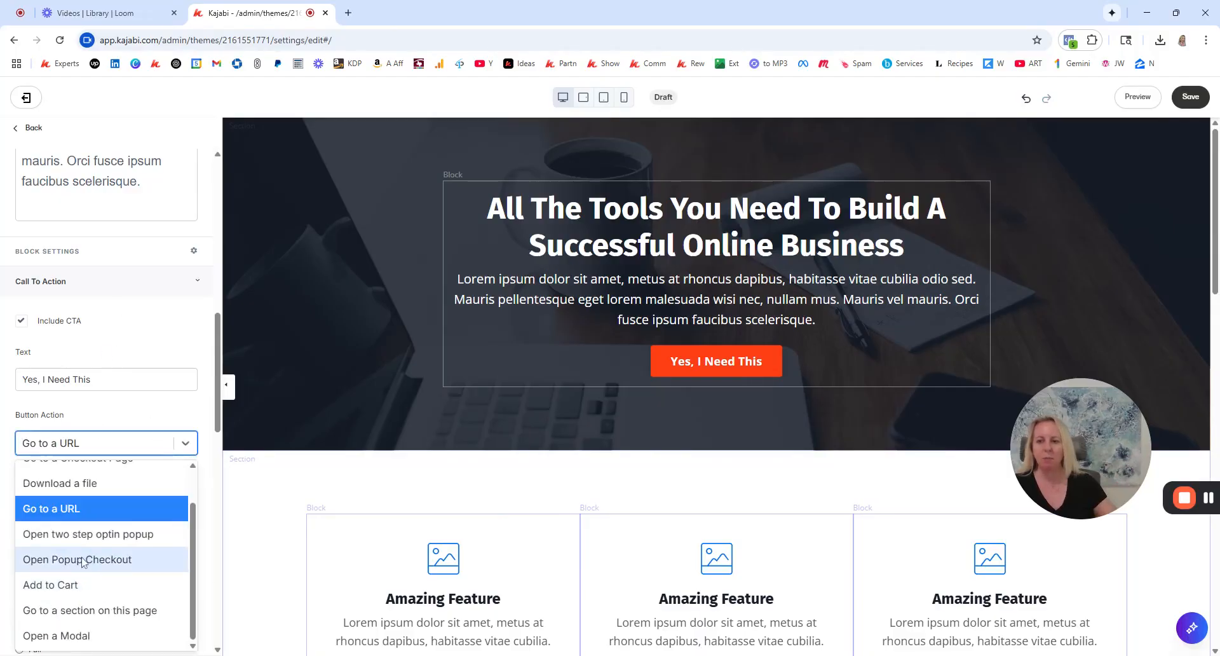
pyautogui.click(84, 560)
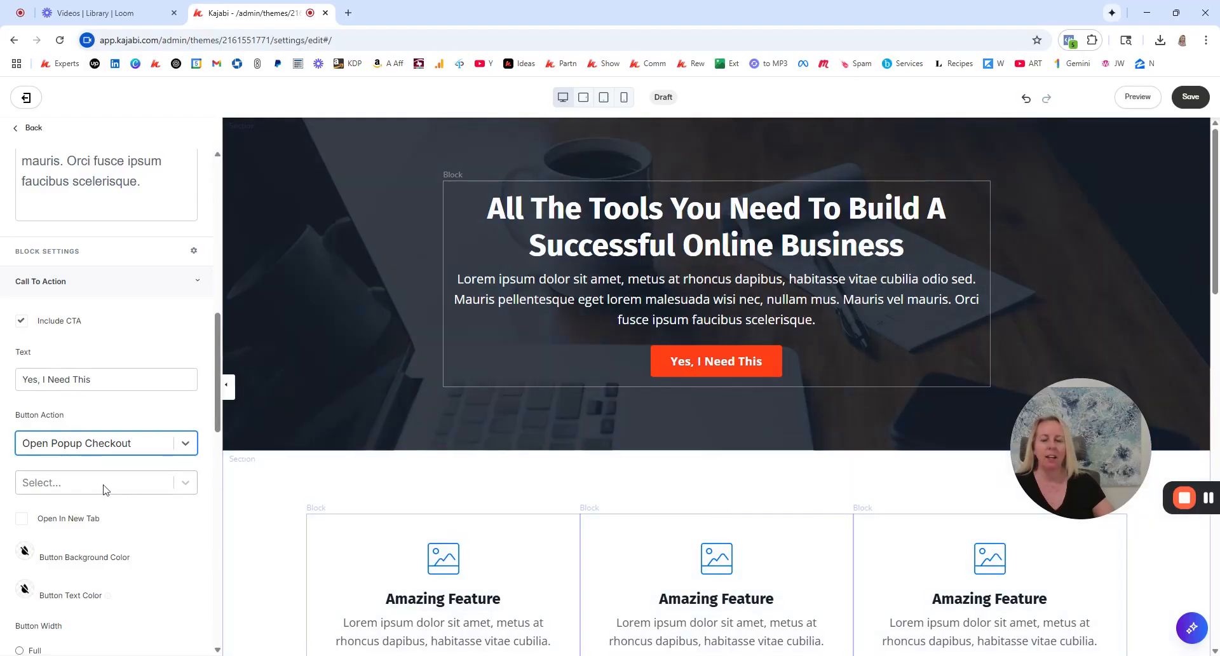
pyautogui.click(1186, 100)
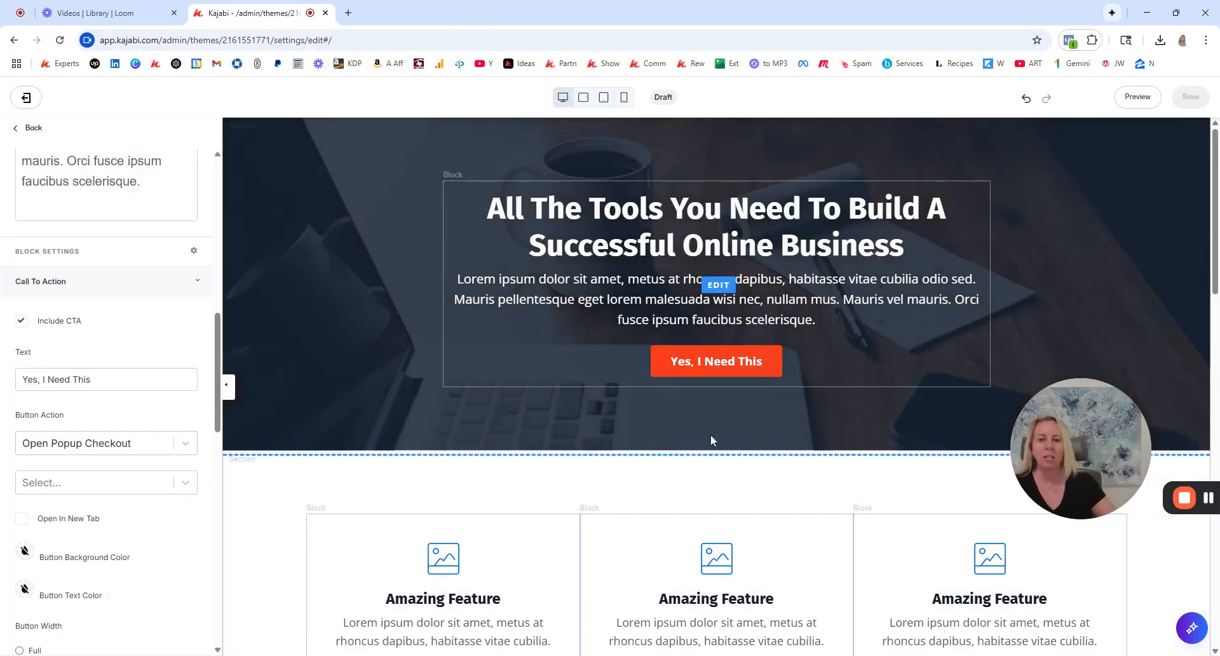
pyautogui.click(103, 447)
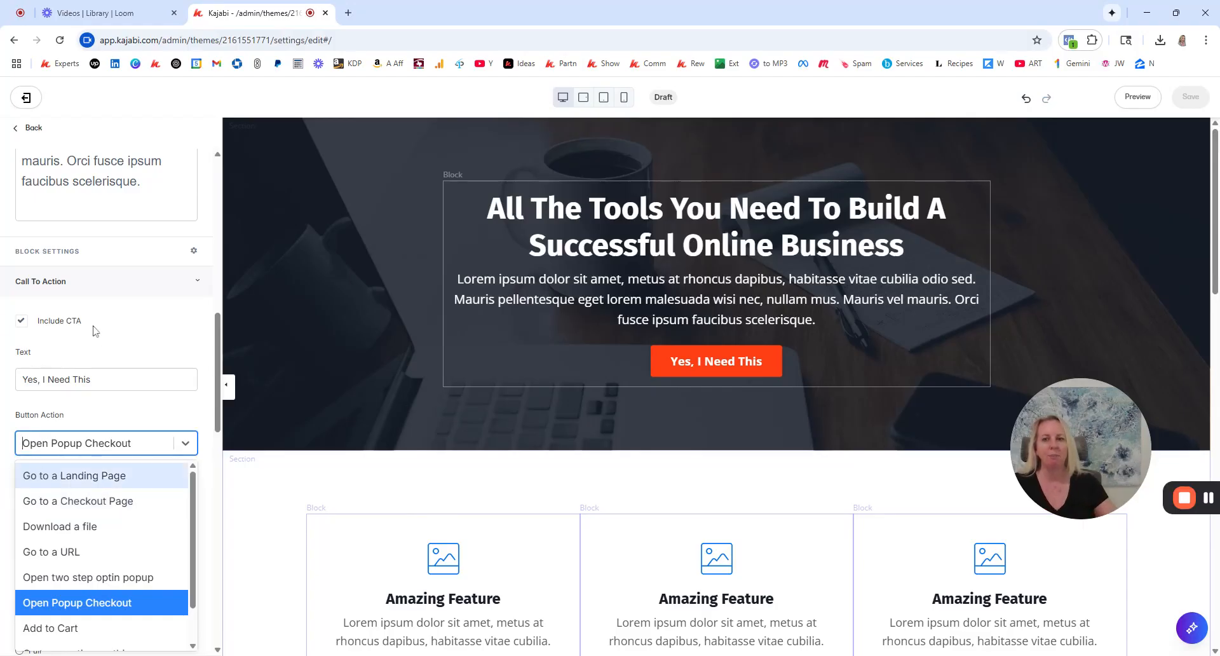
pyautogui.click(141, 308)
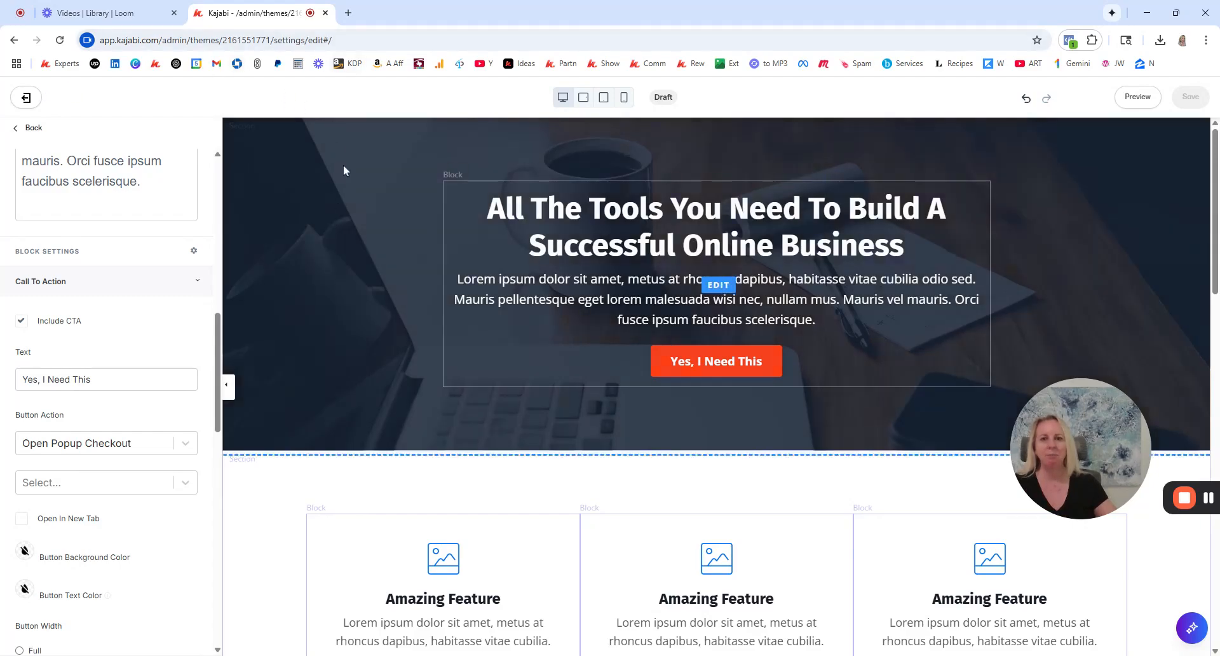
# Open the Kajabi dashboard in a new browser tab and start a new offer from the Sales offers list
pyautogui.click(347, 12)
pyautogui.click(156, 64)
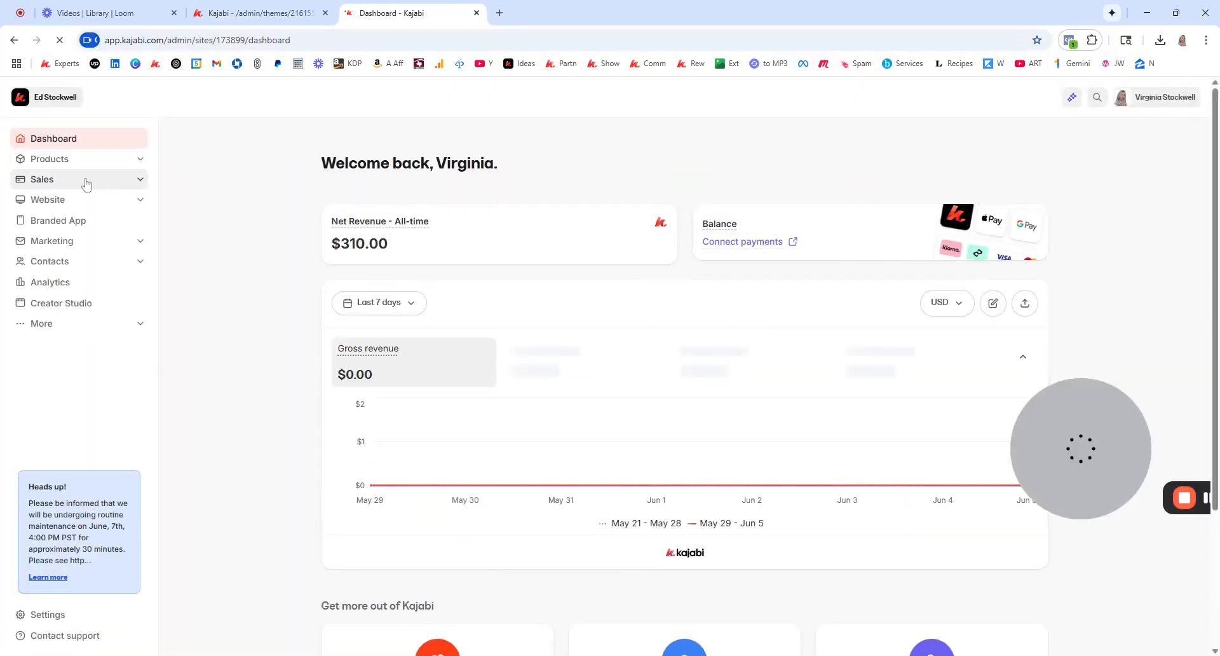
pyautogui.click(42, 184)
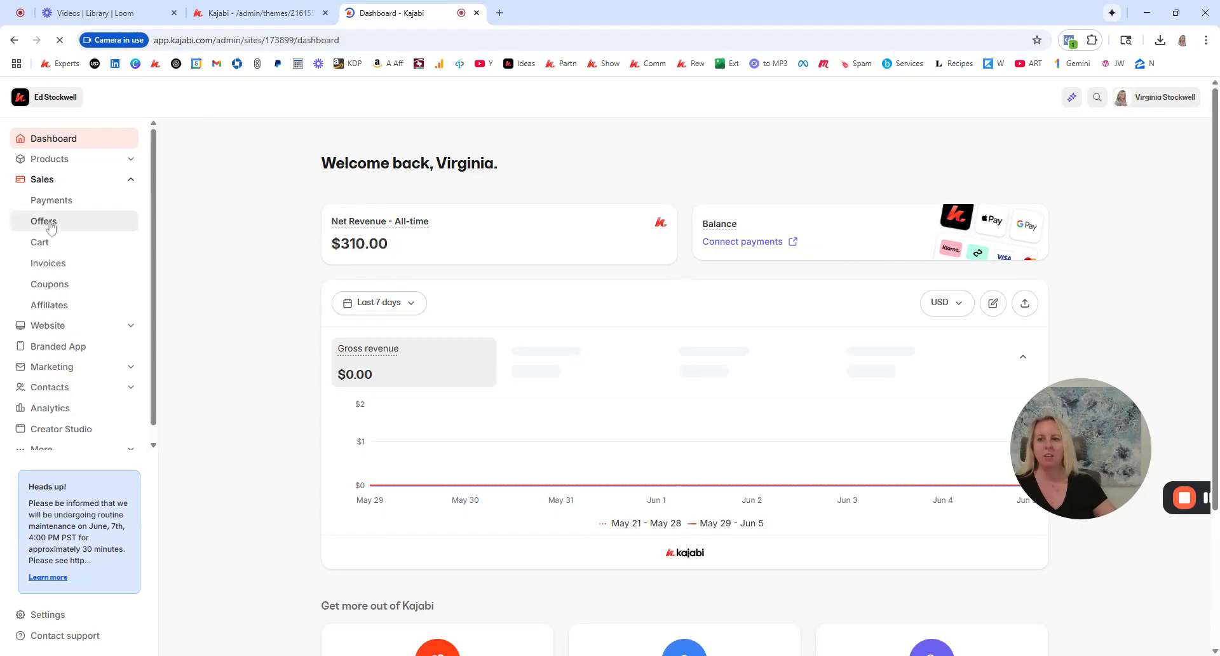
pyautogui.click(50, 224)
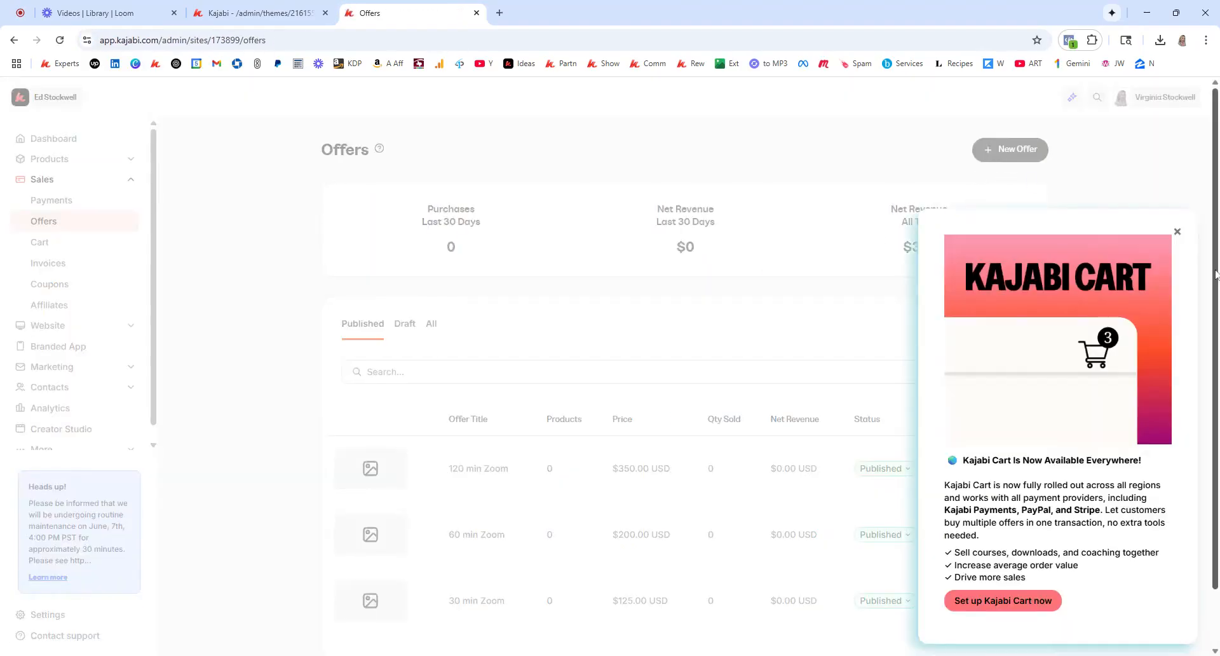
pyautogui.click(1176, 231)
pyautogui.click(1004, 153)
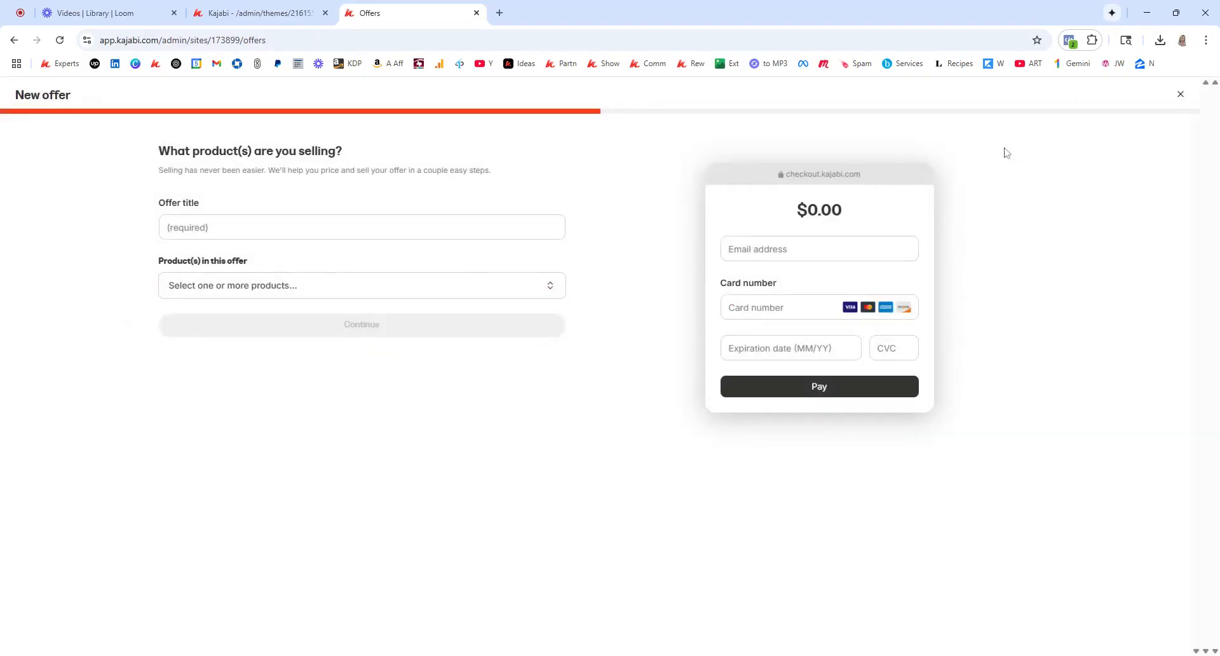
# Title the new offer "Name of Course", include the Name of Course product, and continue to pricing
pyautogui.click(361, 227)
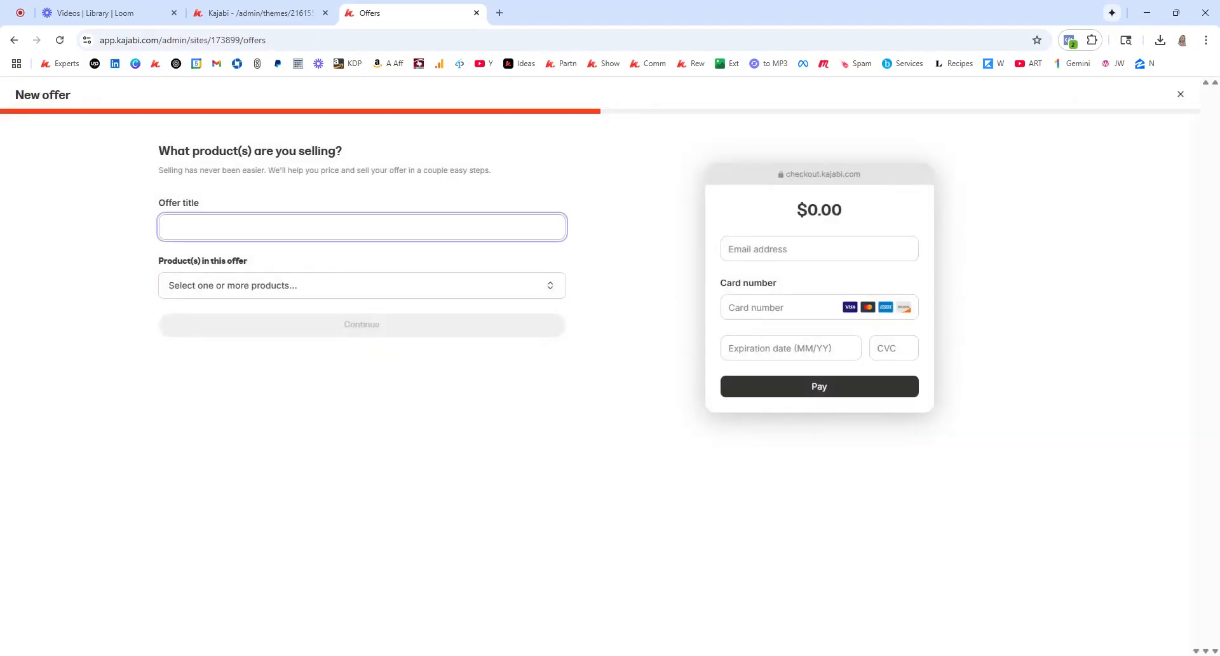
pyautogui.write('Name of Course')
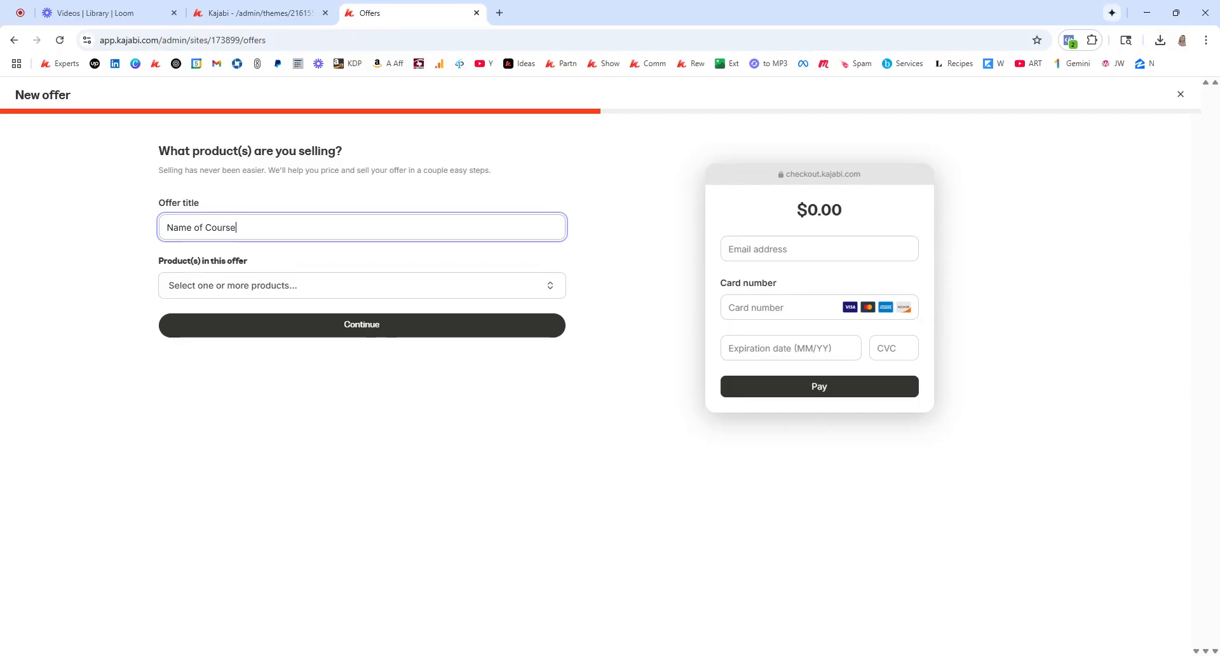
pyautogui.click(288, 291)
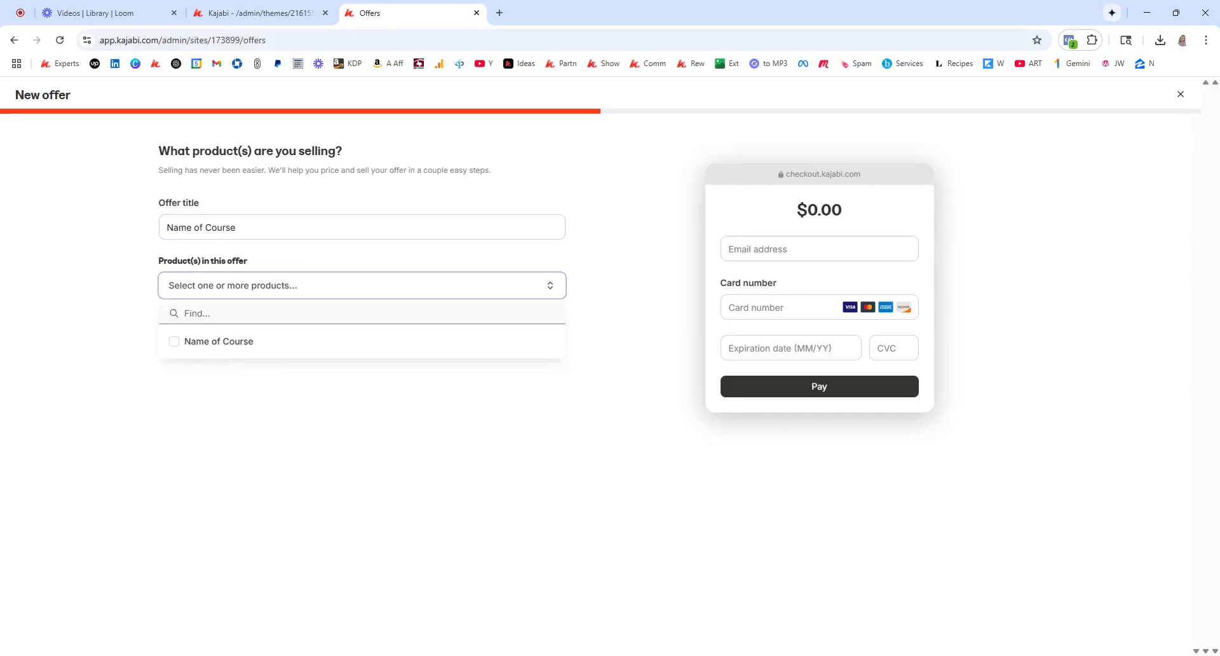
pyautogui.click(205, 343)
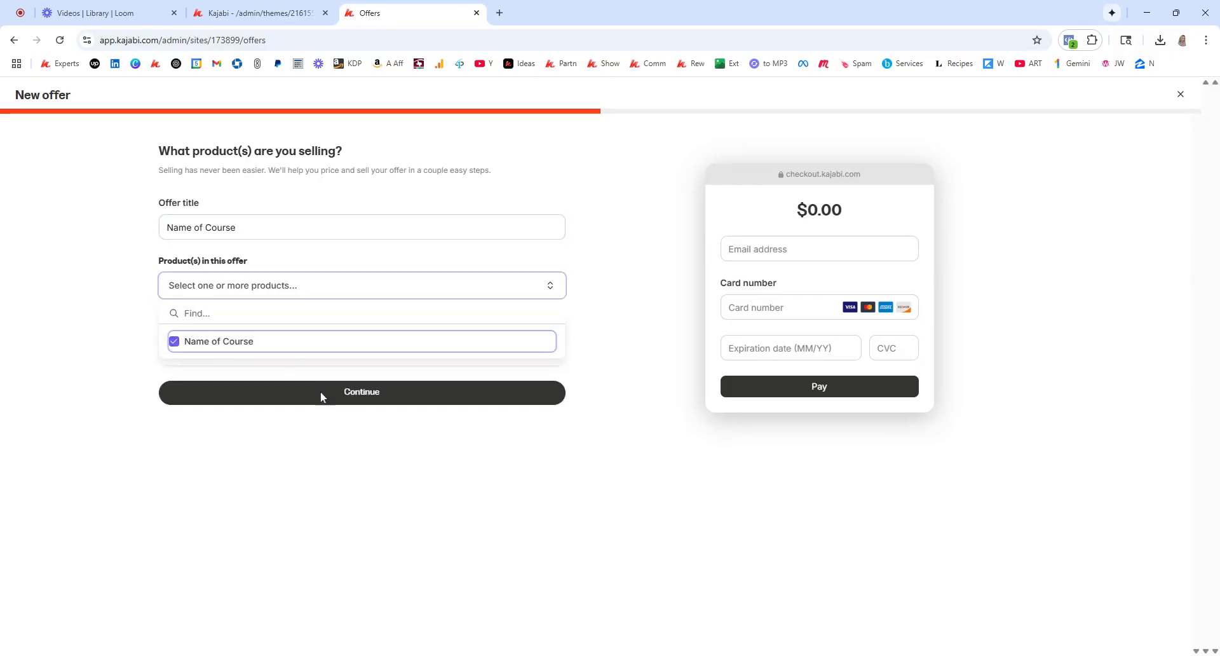
pyautogui.click(414, 398)
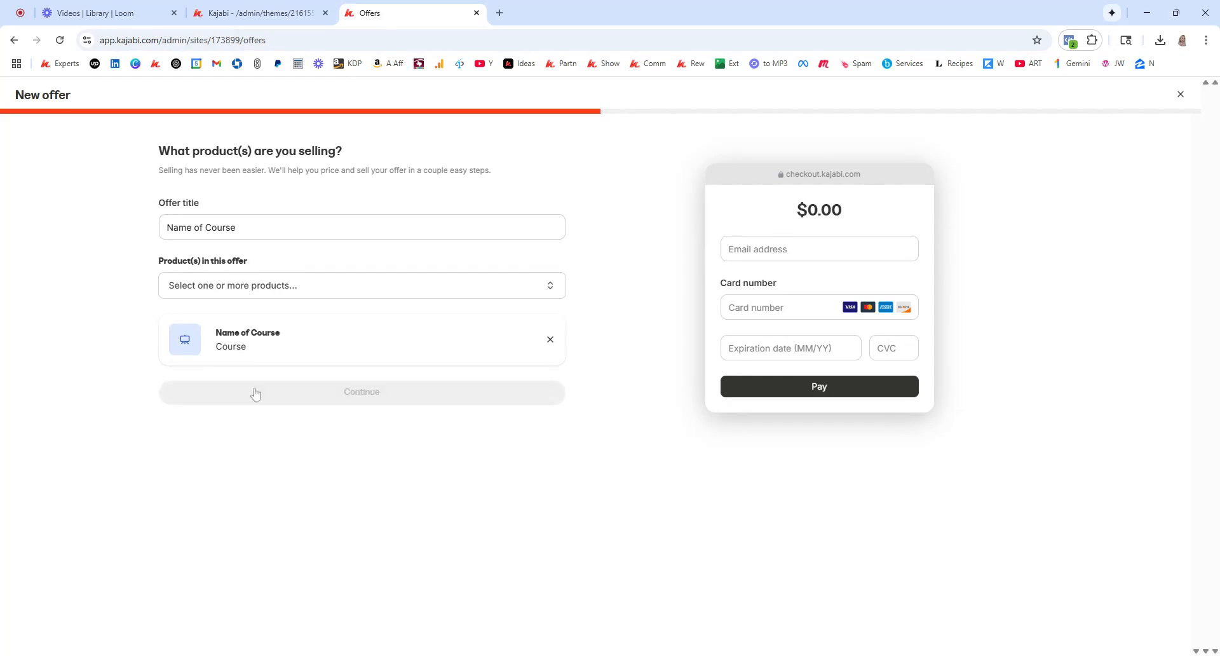
pyautogui.click(254, 390)
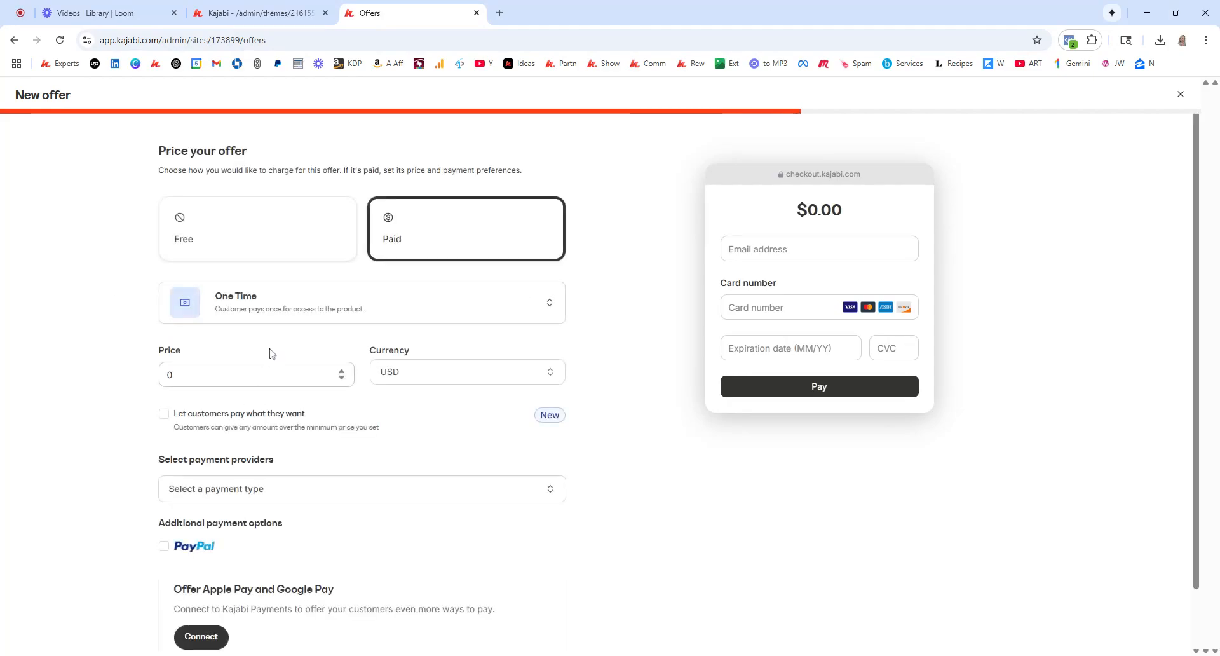
# Examine the offer's free and paid pricing choices, including the payment types and payment providers
pyautogui.click(244, 240)
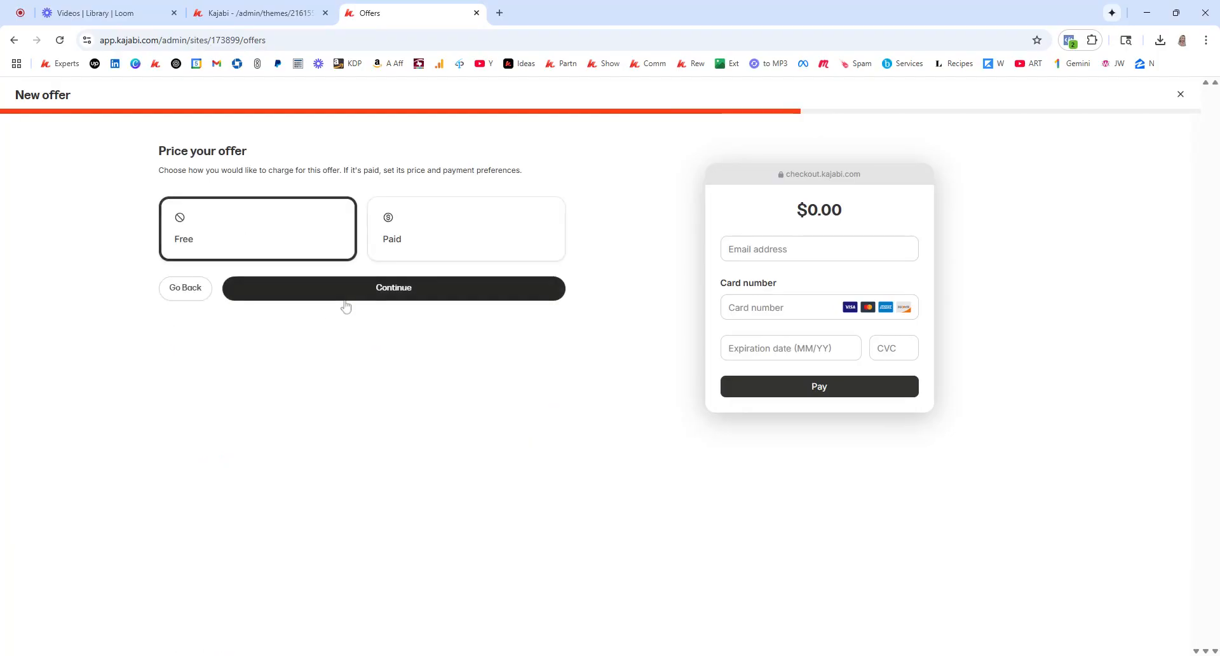
pyautogui.click(416, 240)
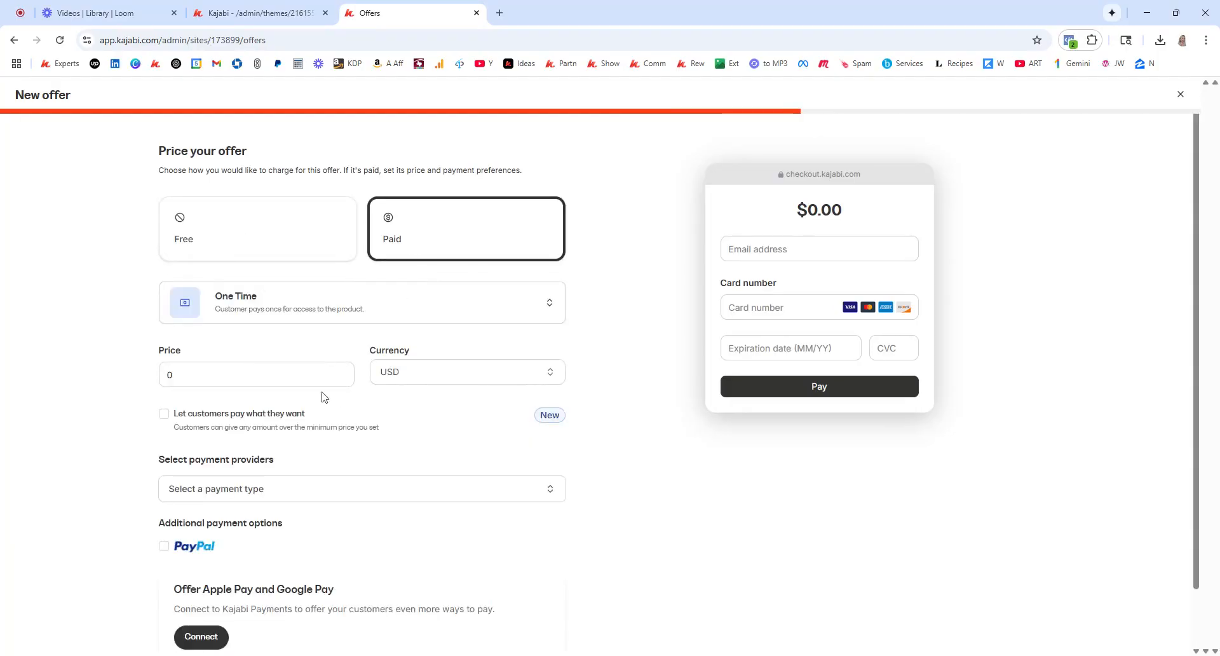
pyautogui.scroll(-1, 324, 381)
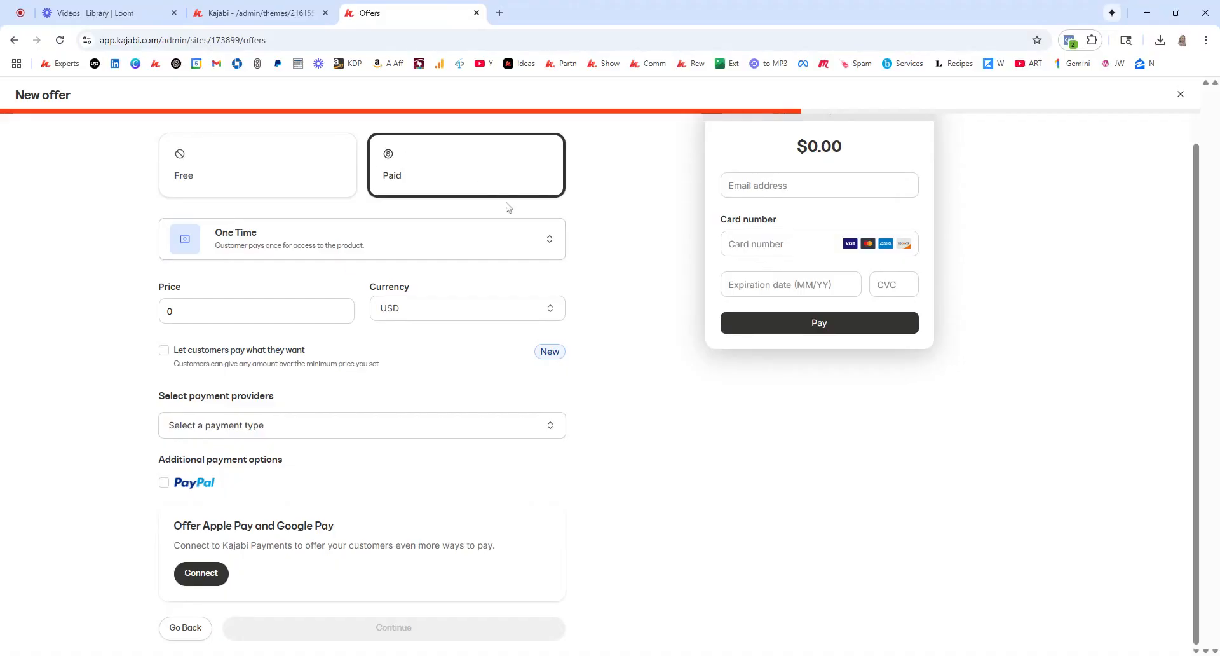
pyautogui.click(275, 252)
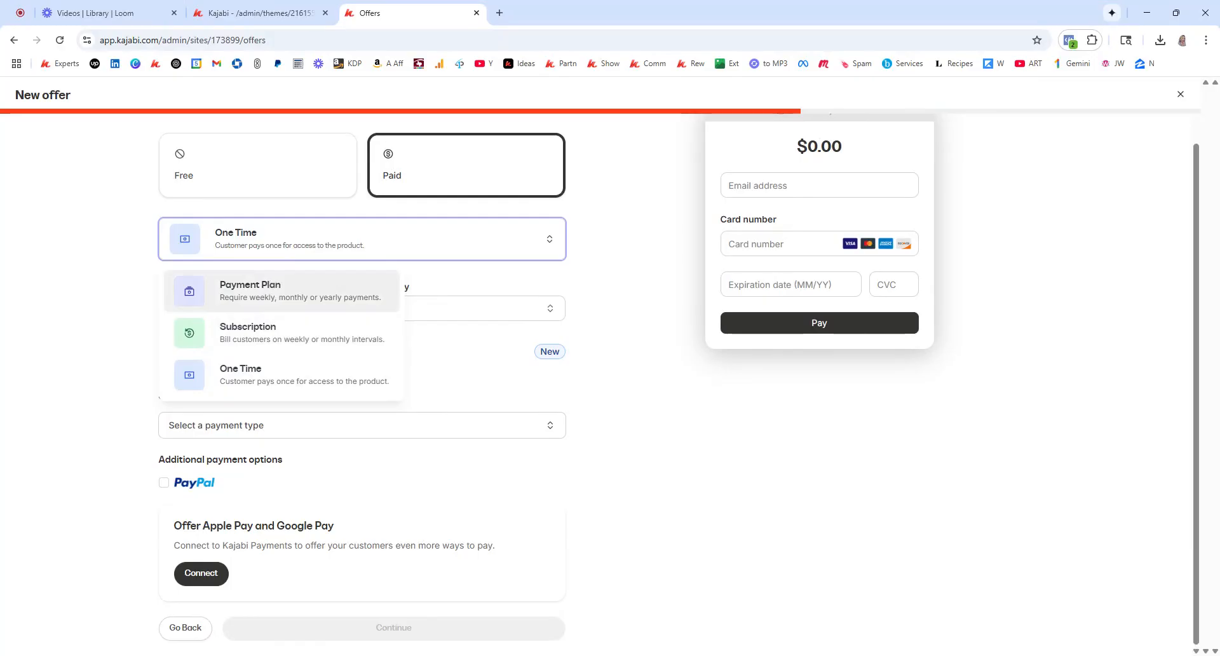
pyautogui.click(100, 315)
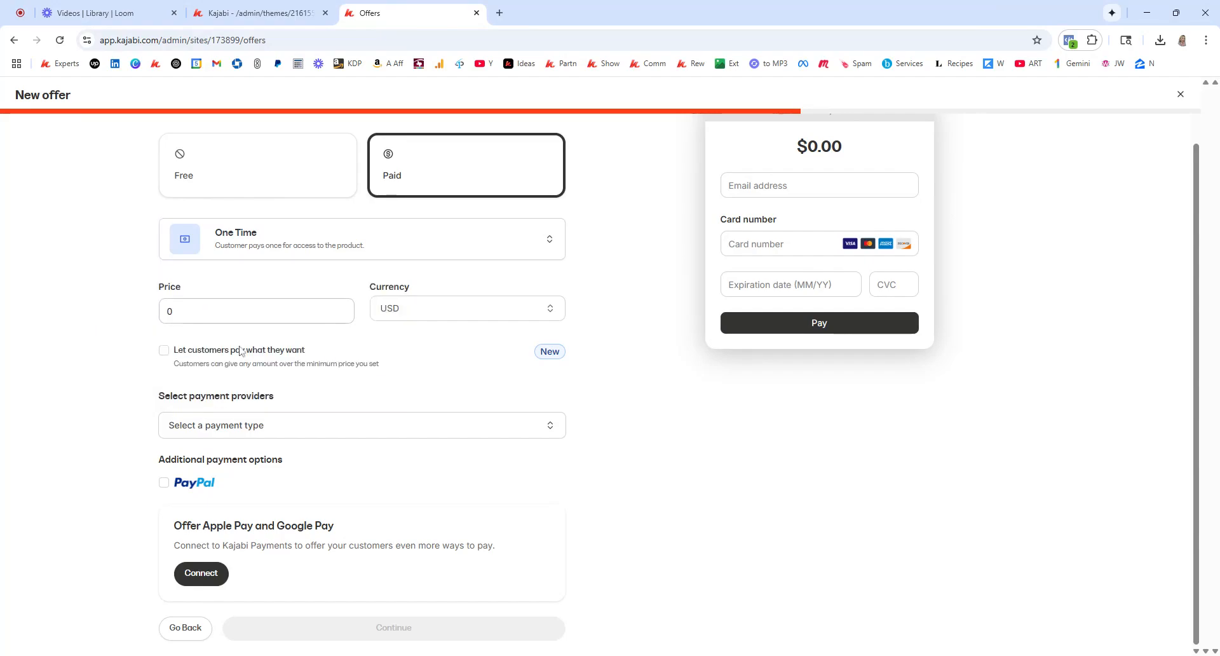
pyautogui.click(286, 427)
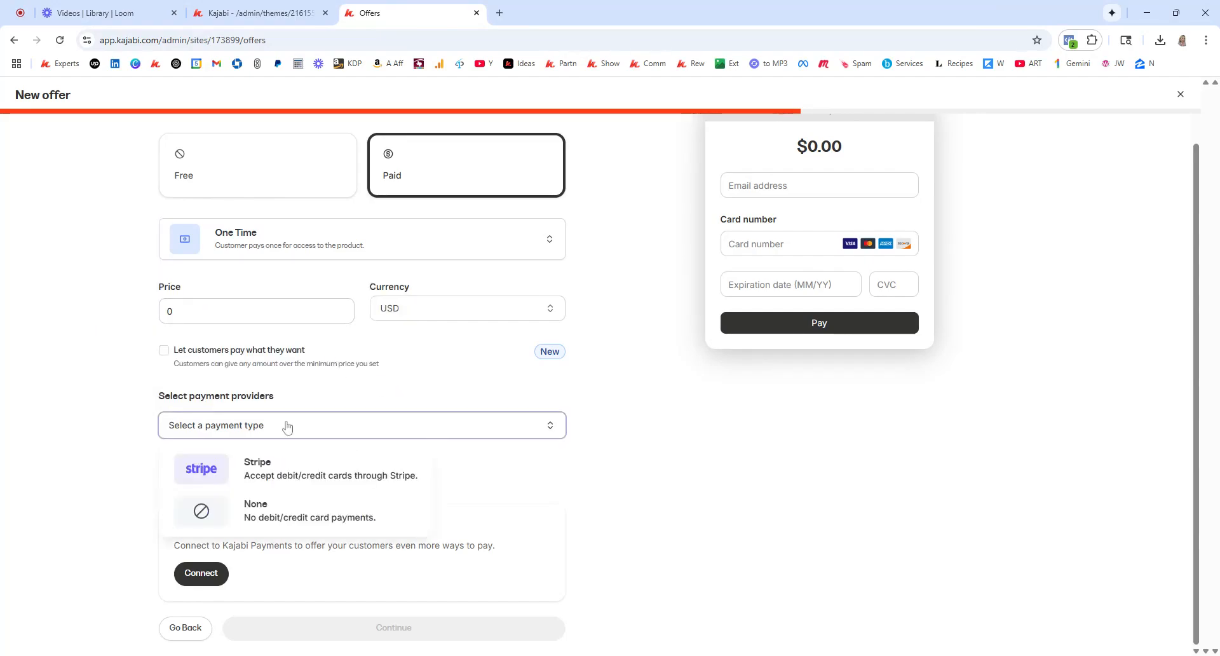
pyautogui.click(120, 455)
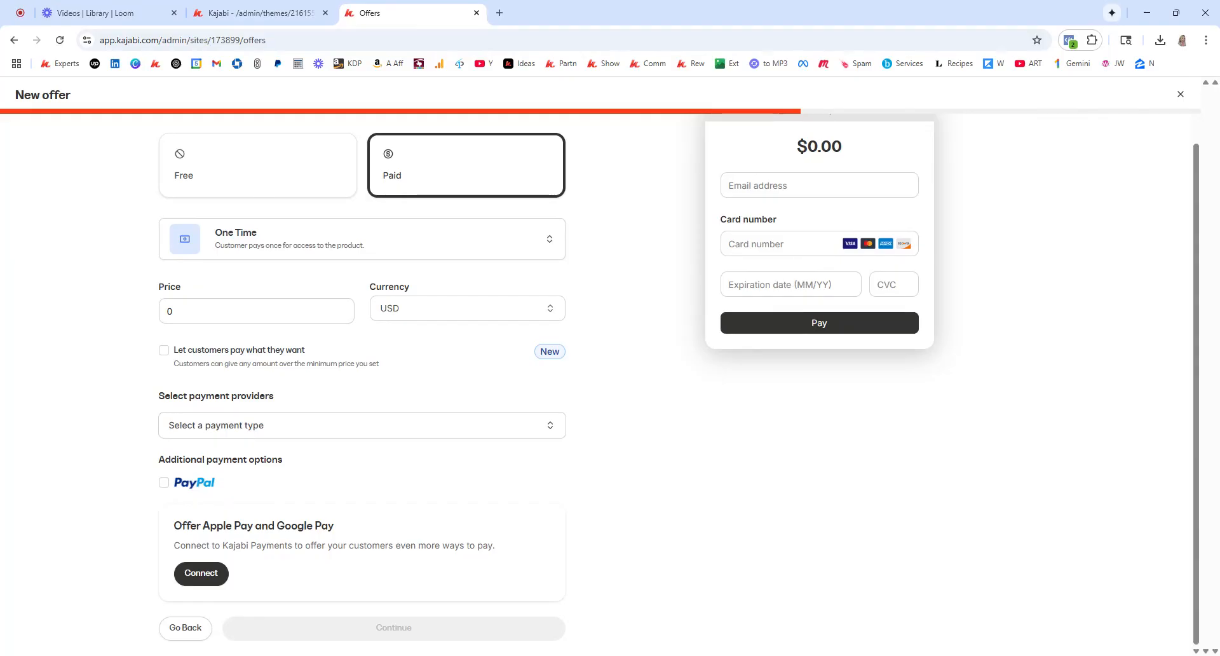
# Make the offer Free and continue to the checkout customization
pyautogui.click(248, 169)
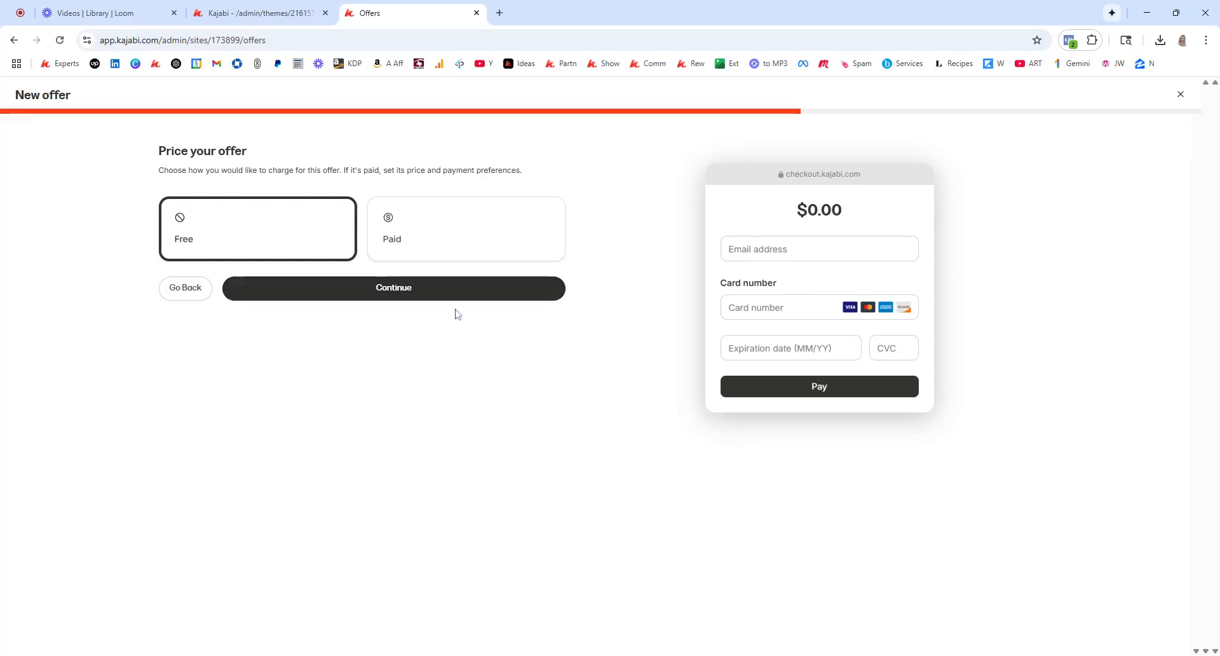
pyautogui.click(422, 286)
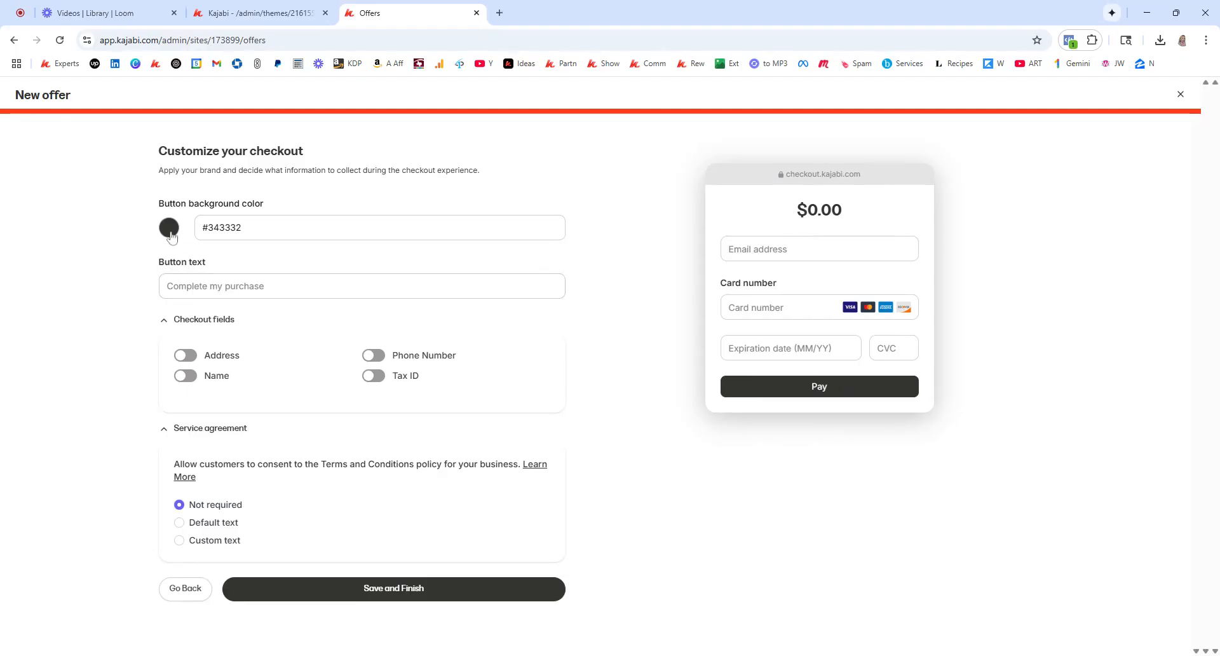
pyautogui.doubleClick(225, 227)
pyautogui.click(169, 227)
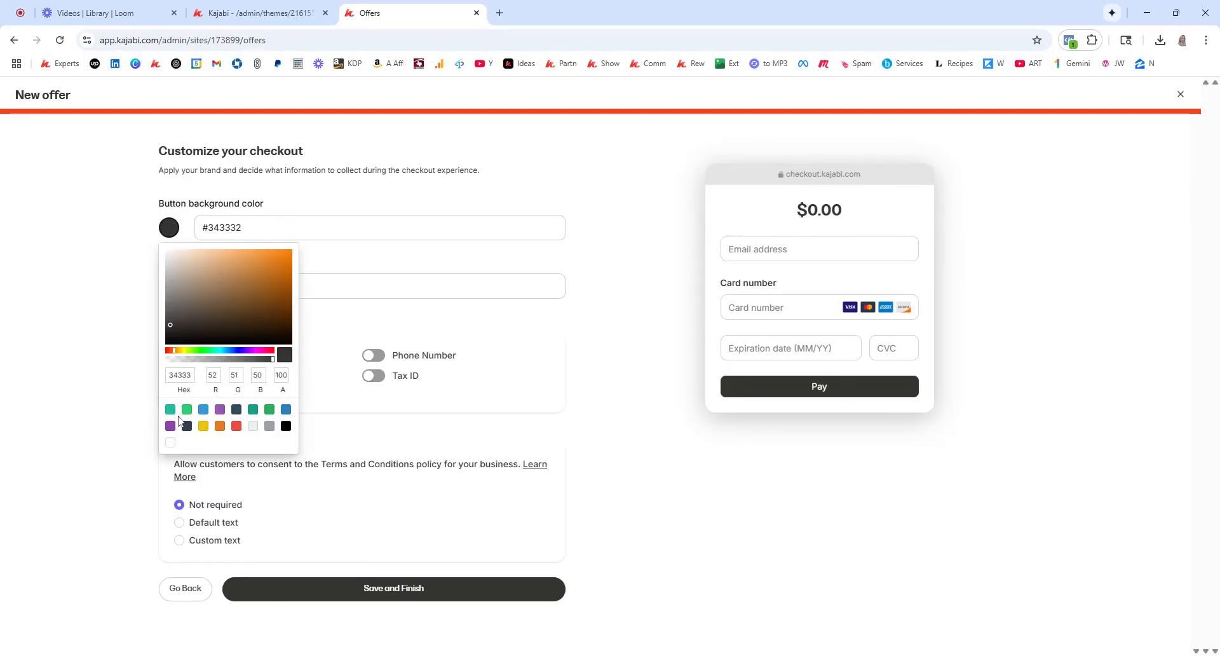
pyautogui.click(104, 325)
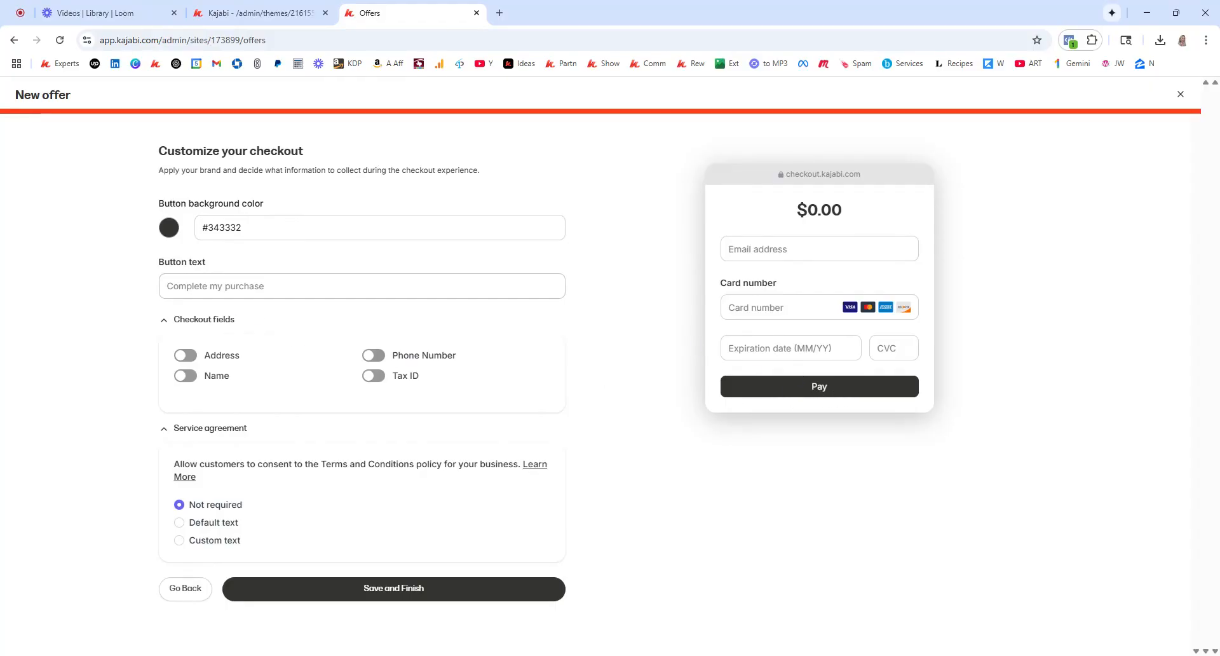
# Enable the Name field for the checkout and finish saving the offer
pyautogui.click(188, 376)
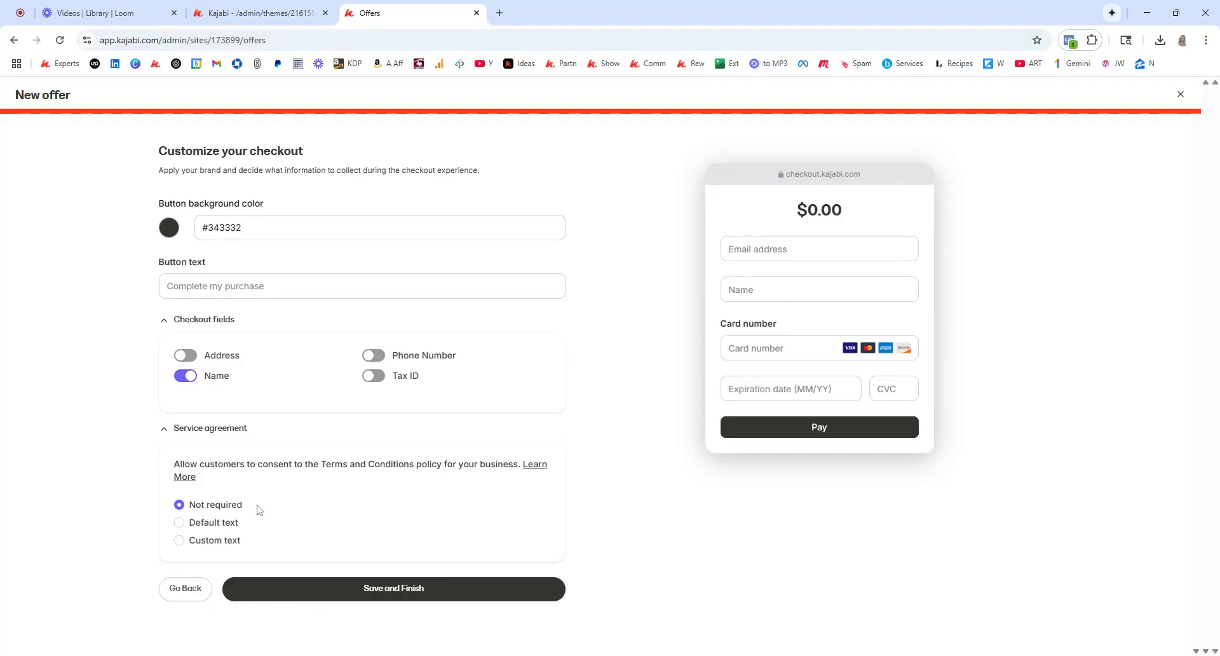
pyautogui.click(424, 588)
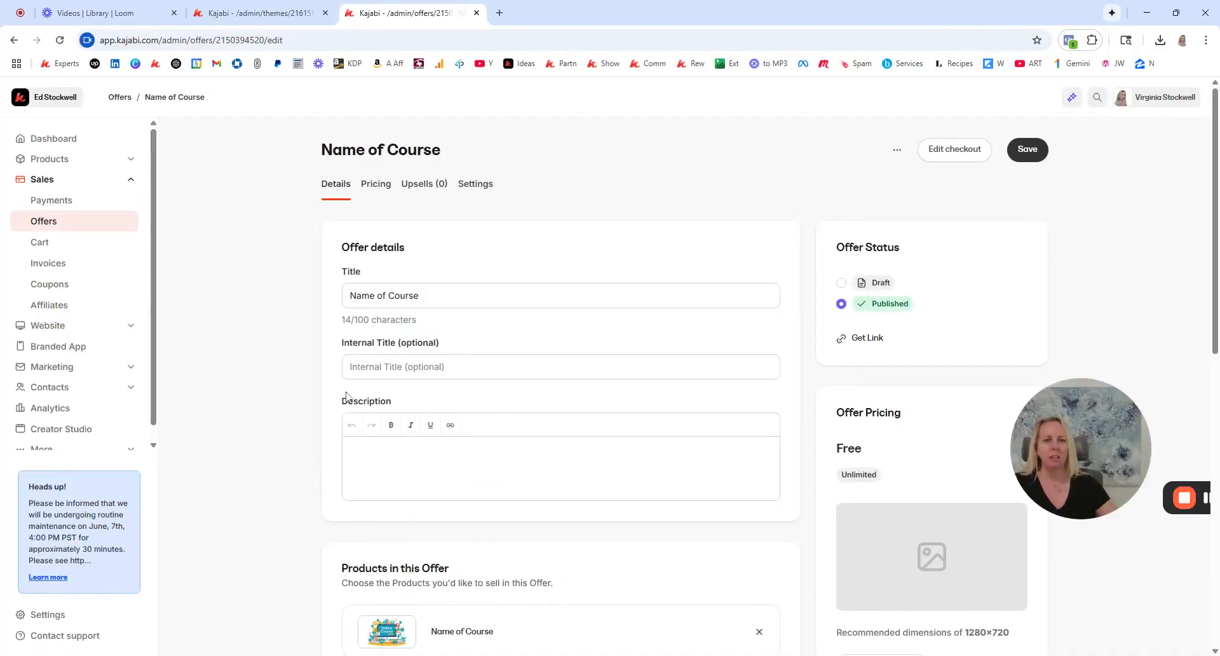
# Open the offer's checkout page editor and compare its content with the landing page's hero button
pyautogui.click(951, 158)
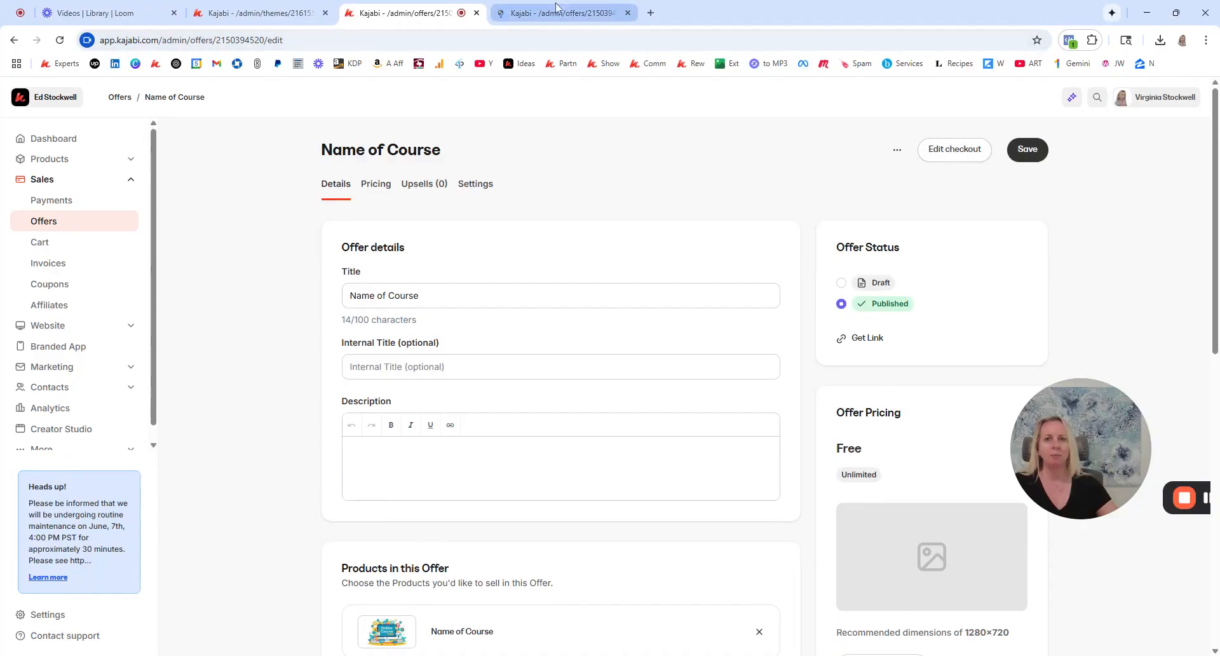
pyautogui.click(556, 8)
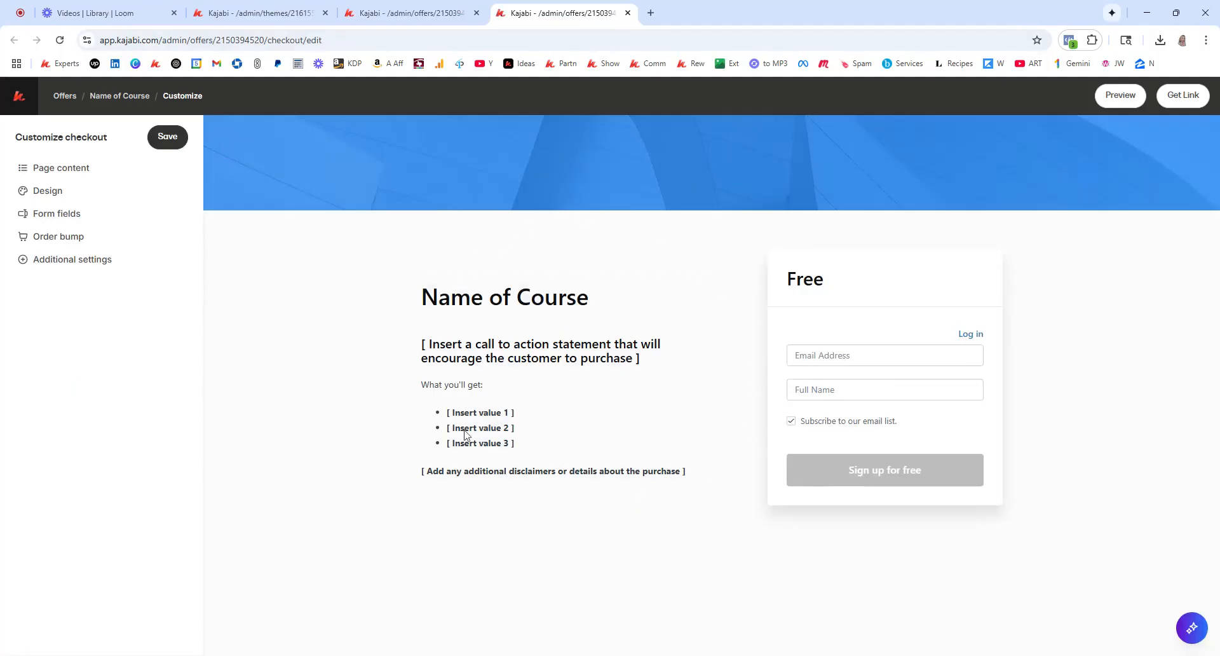
pyautogui.moveTo(466, 434)
pyautogui.moveTo(644, 427)
pyautogui.click(254, 13)
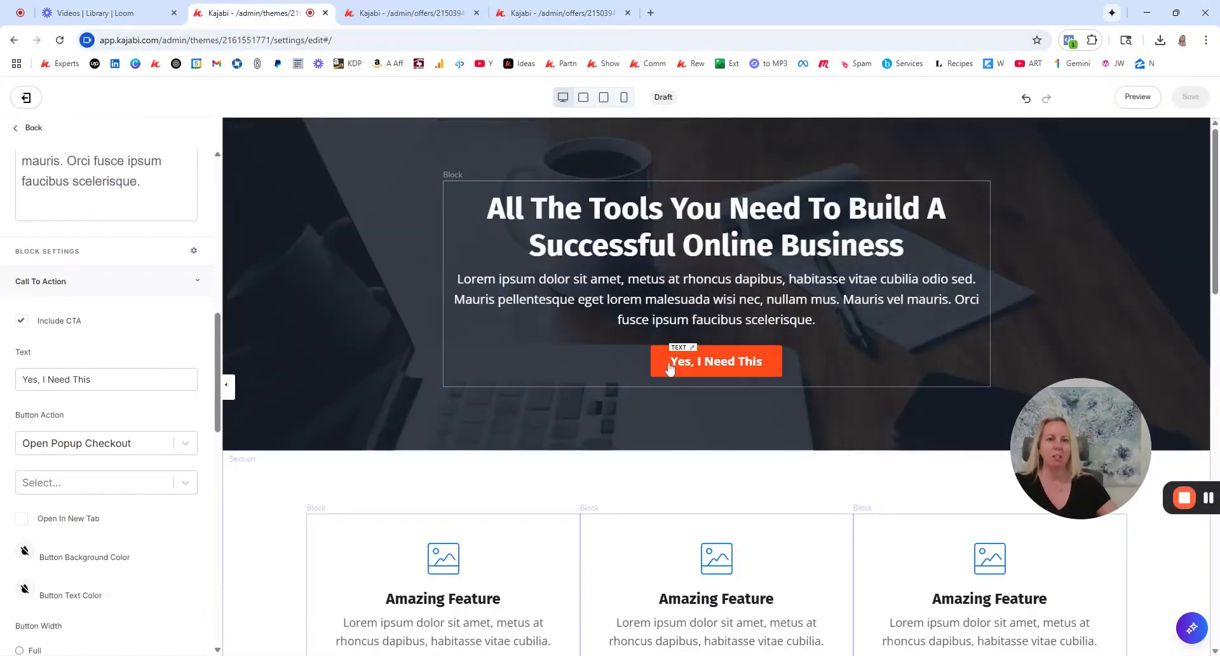
pyautogui.click(552, 9)
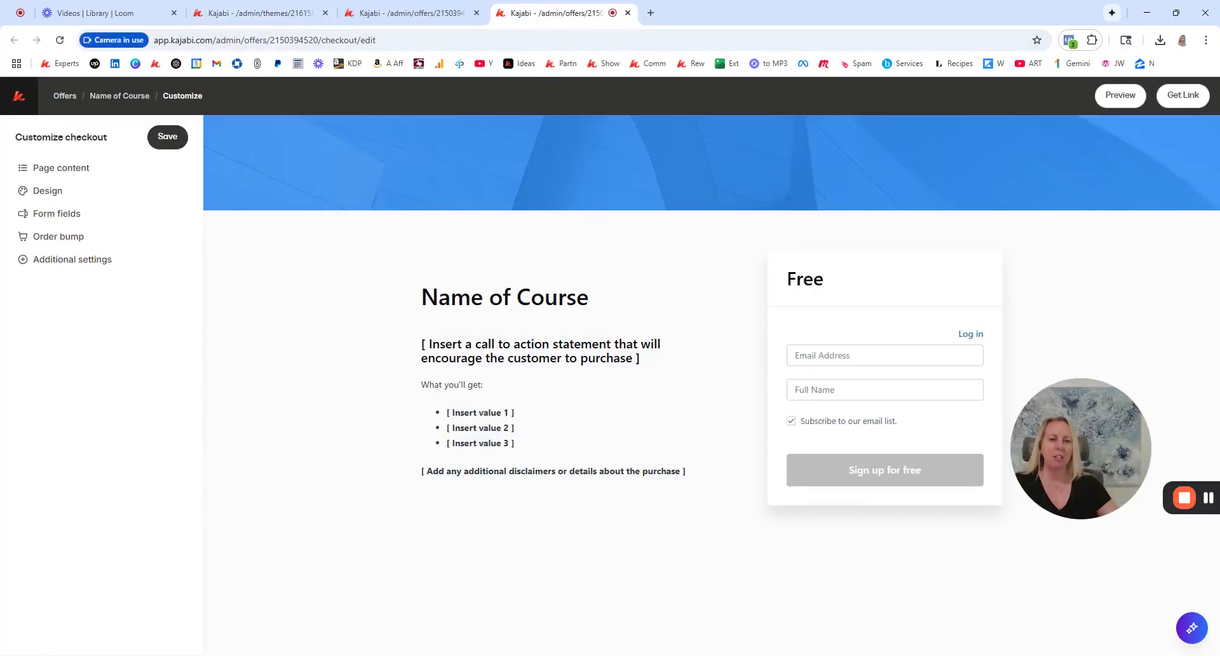
pyautogui.click(261, 13)
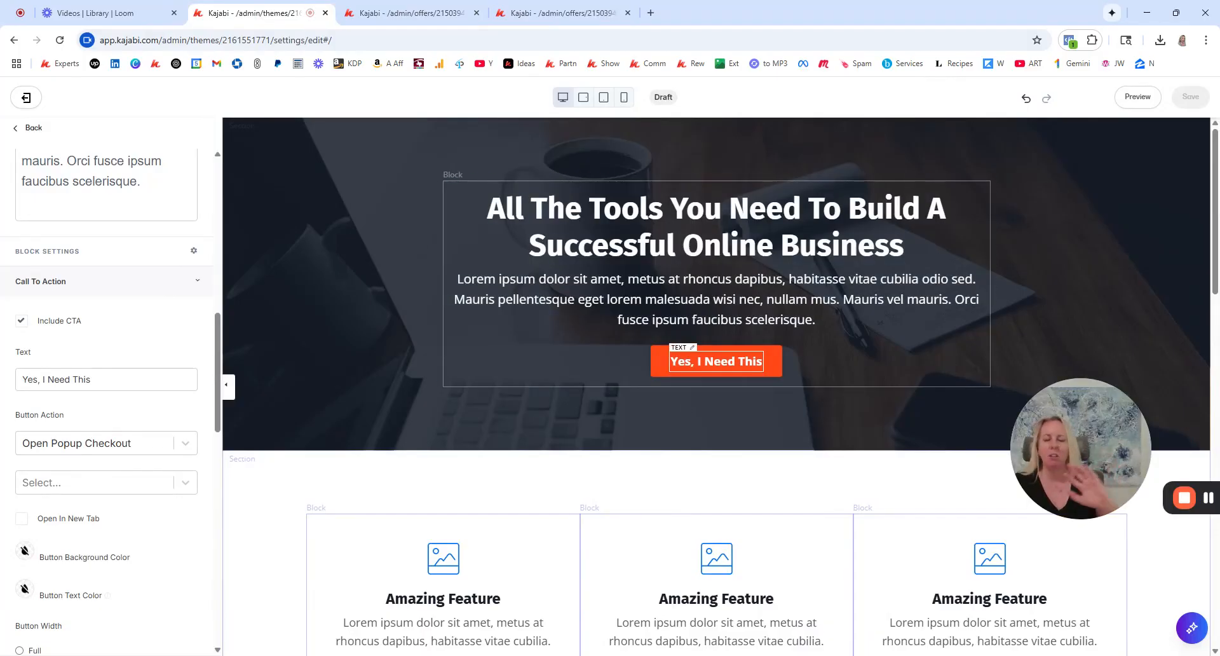
# Reopen the Name of Course offer from the offers list, view its checkout editor, and return to the offer details
pyautogui.click(406, 13)
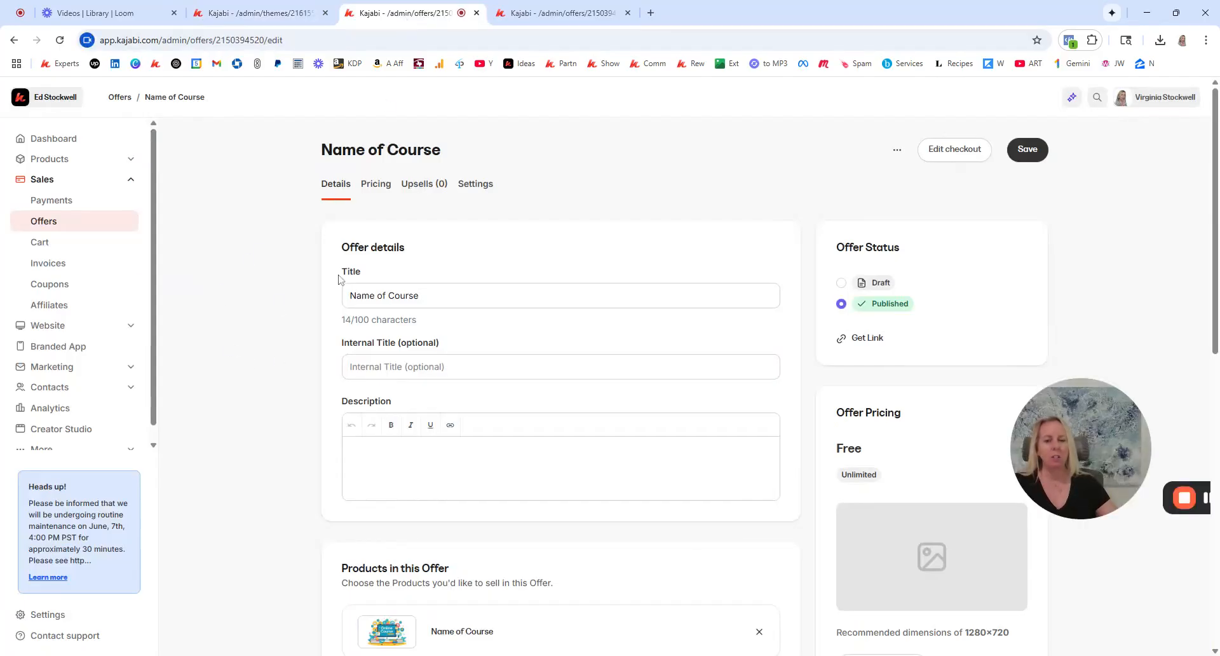
pyautogui.click(45, 222)
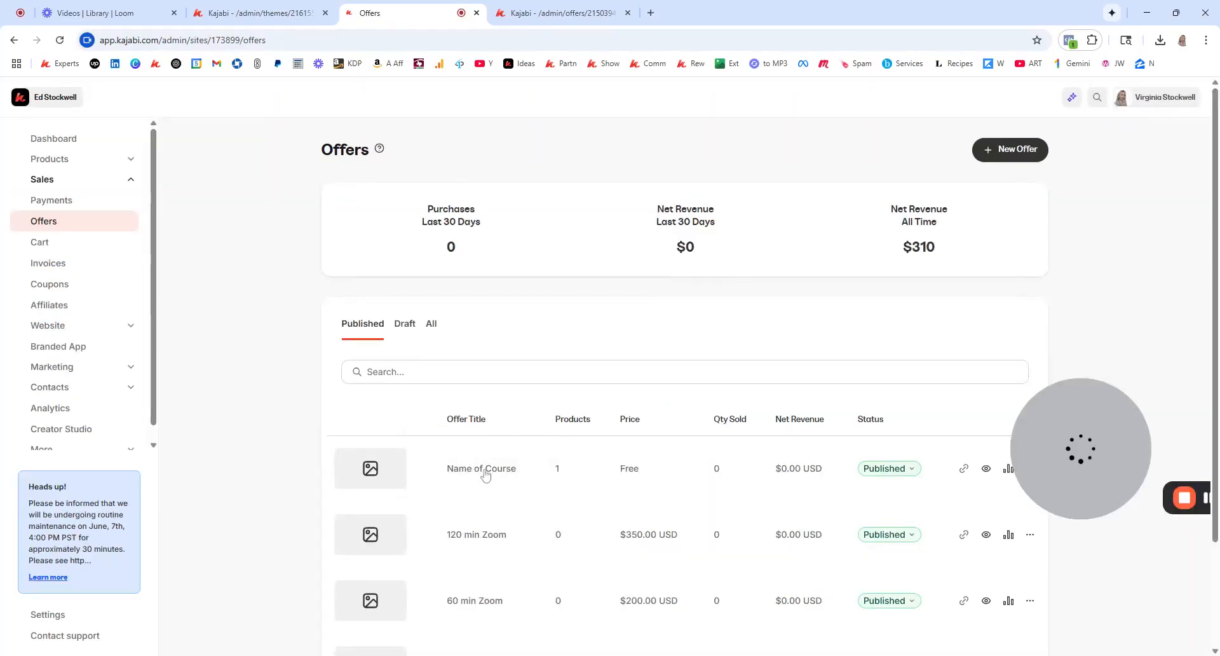
pyautogui.click(486, 475)
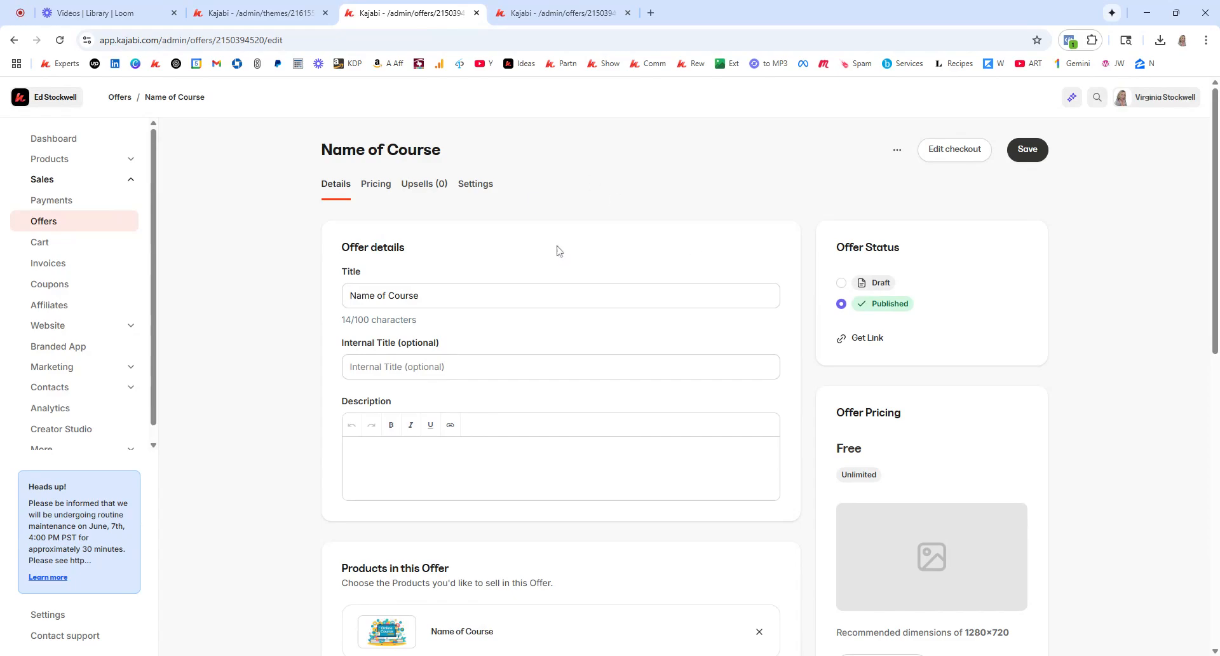
pyautogui.click(968, 152)
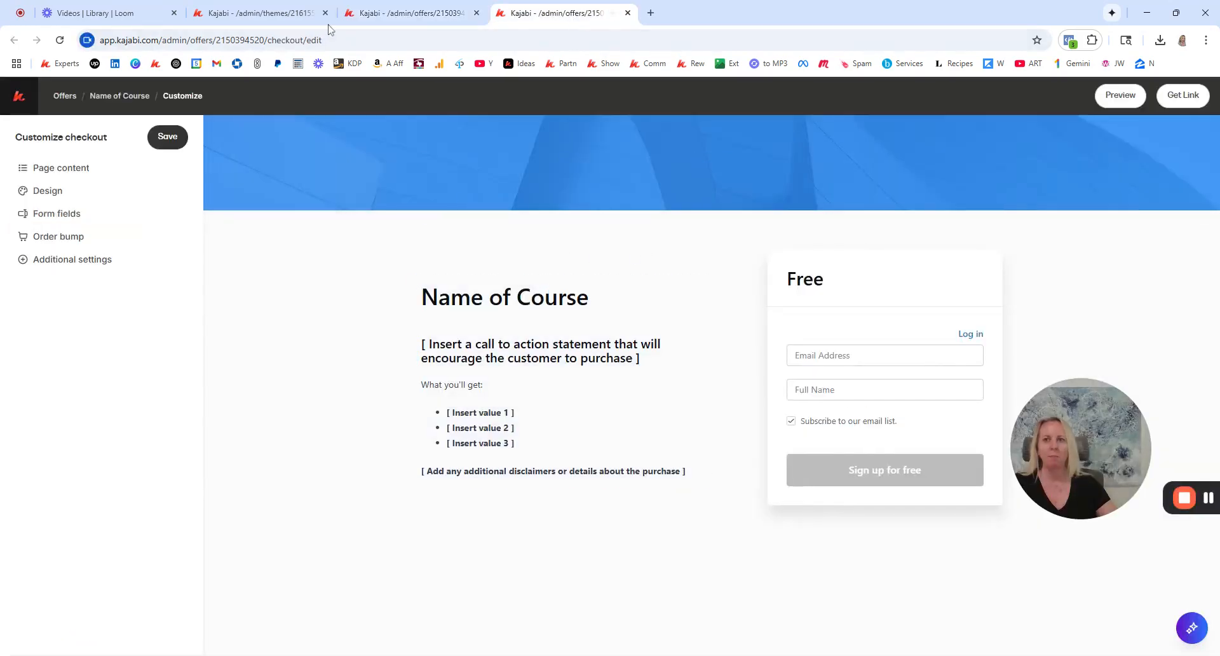
pyautogui.click(407, 13)
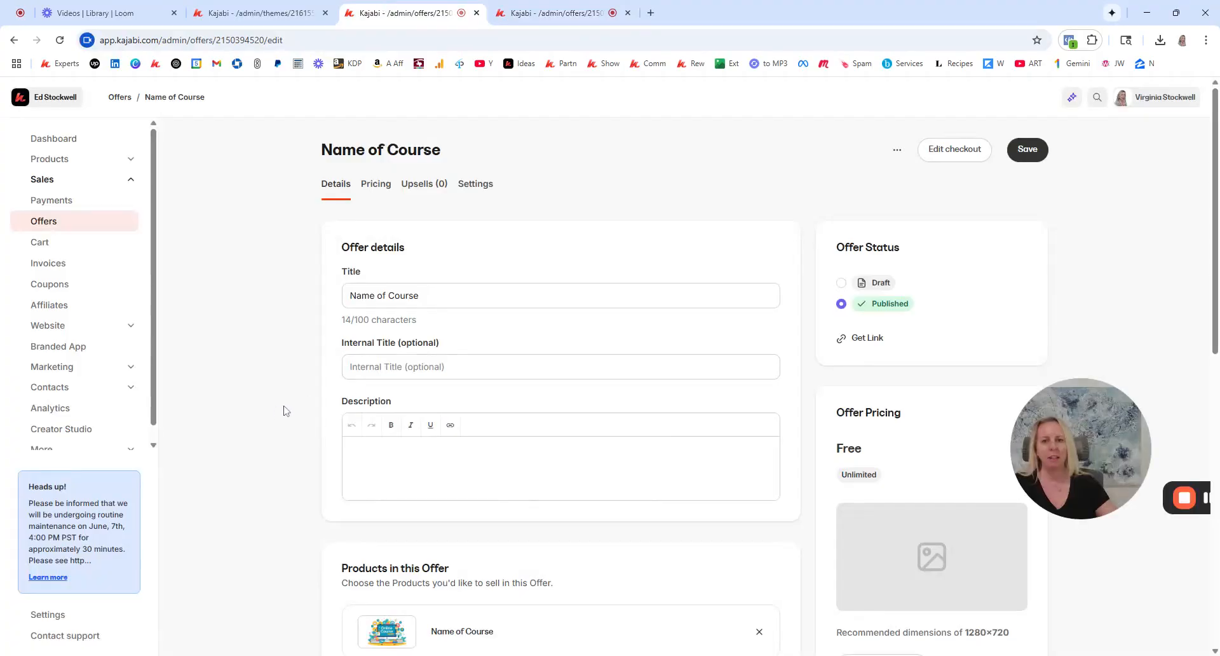
# Examine the offer's title, internal title, description and included product in the offer details
pyautogui.scroll(-1, 241, 420)
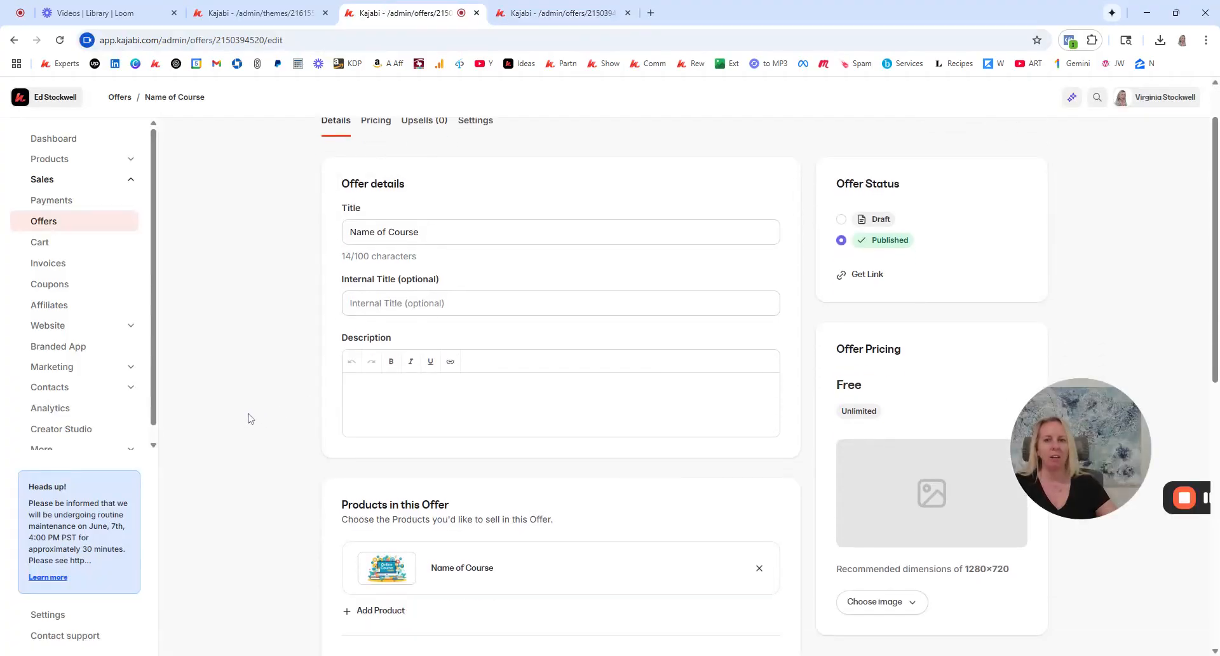
pyautogui.moveTo(423, 232); pyautogui.dragTo(305, 233)
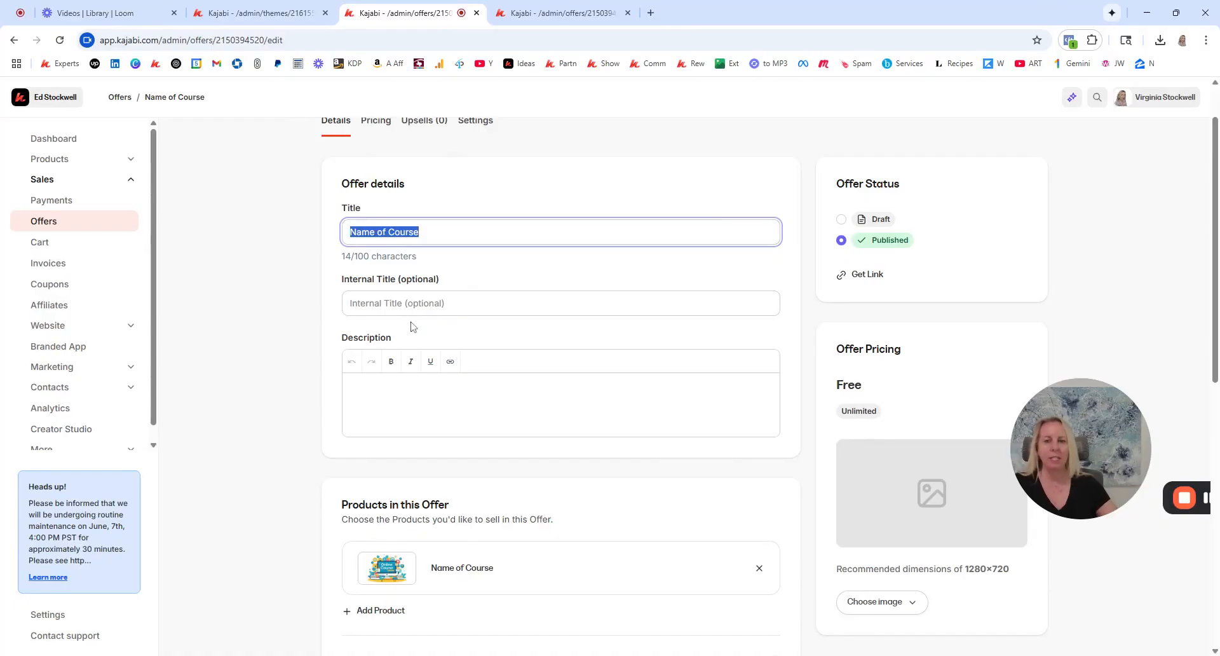
pyautogui.click(406, 303)
pyautogui.click(328, 367)
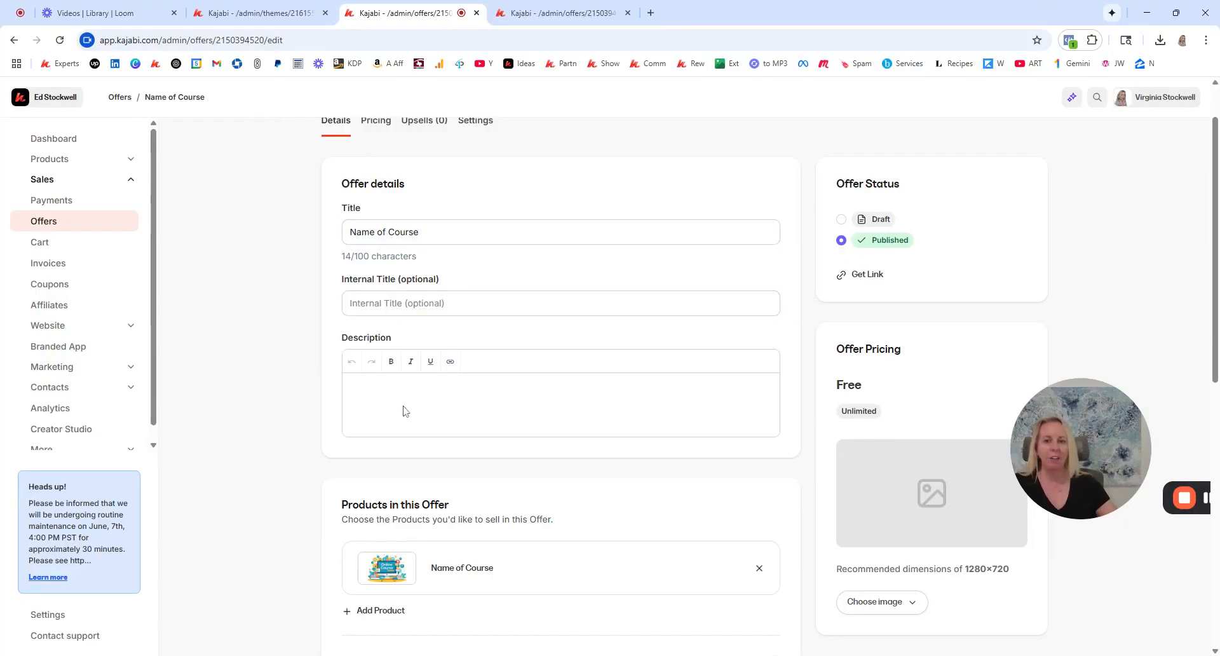
pyautogui.scroll(-4, 468, 410)
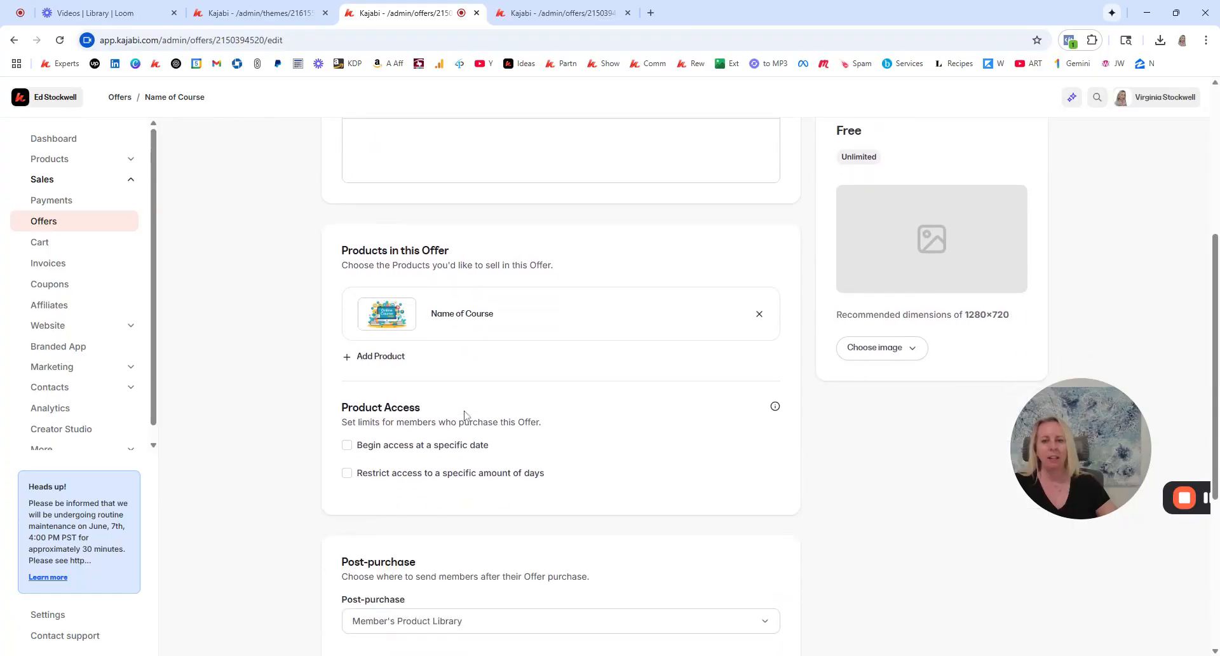
pyautogui.scroll(2, 660, 362)
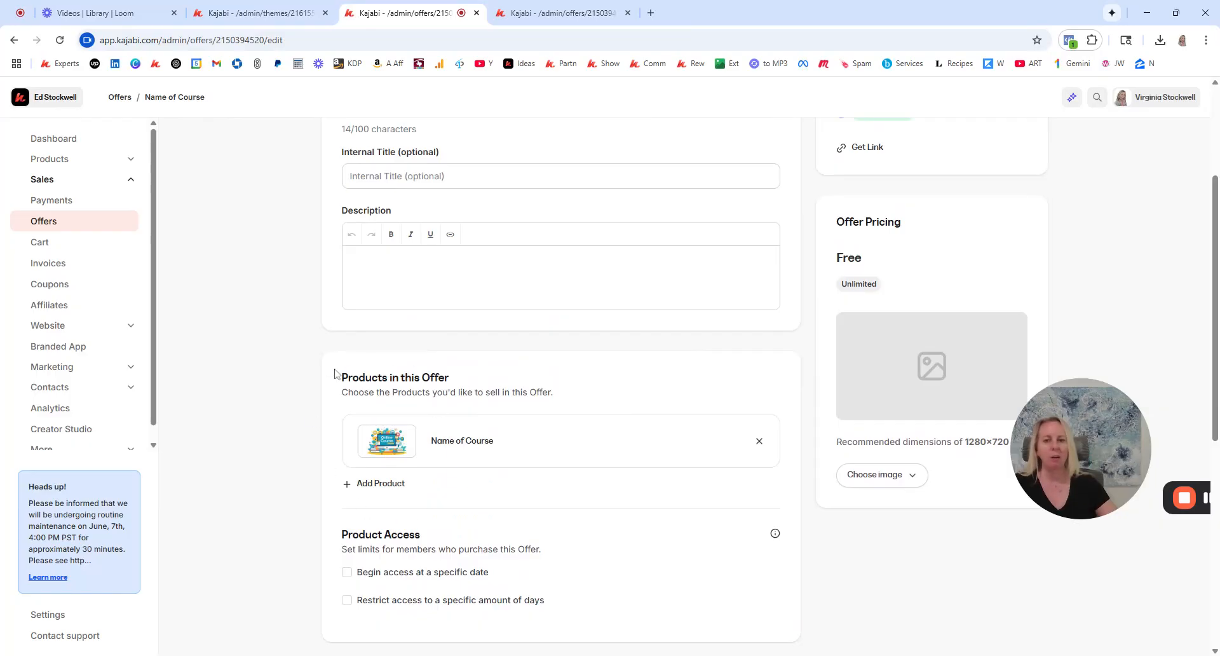
pyautogui.scroll(-1, 295, 409)
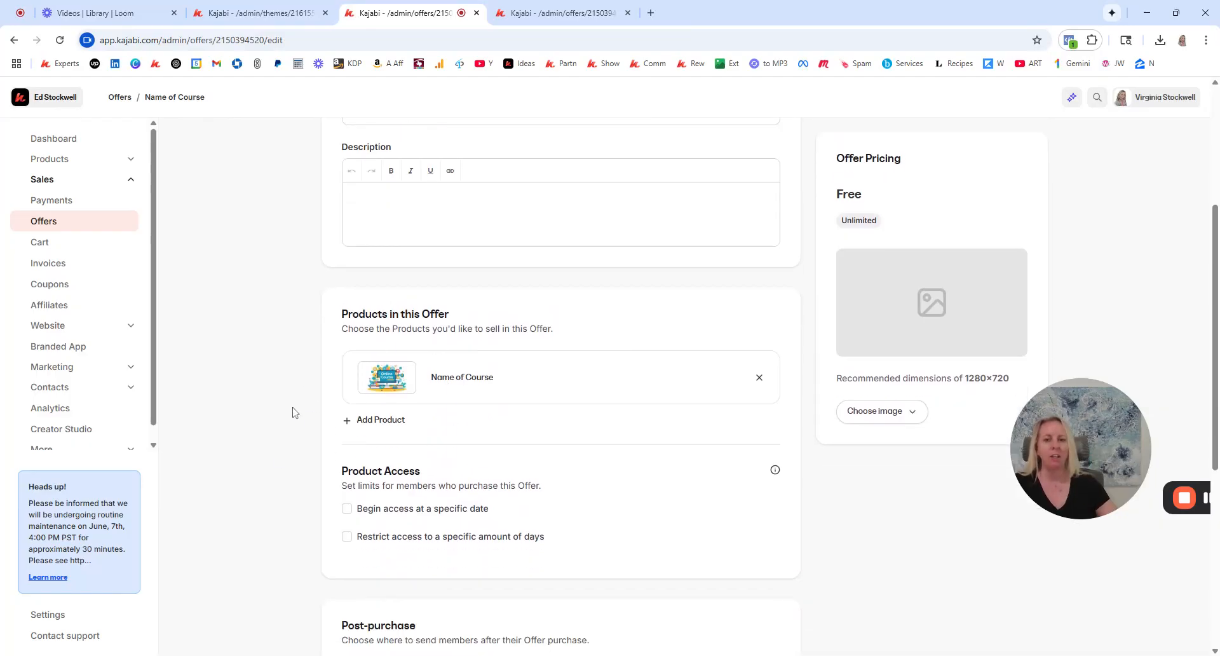
pyautogui.scroll(-1, 295, 412)
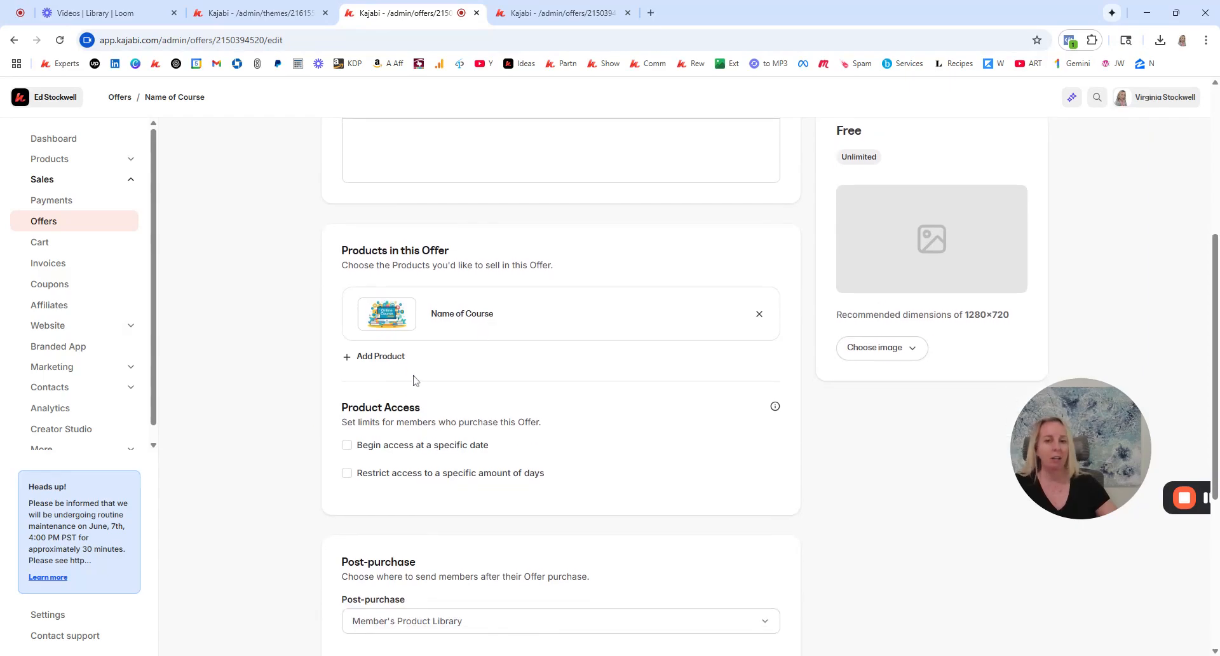
# Open the selection for adding another product to the offer and review the products section without choosing one
pyautogui.click(350, 356)
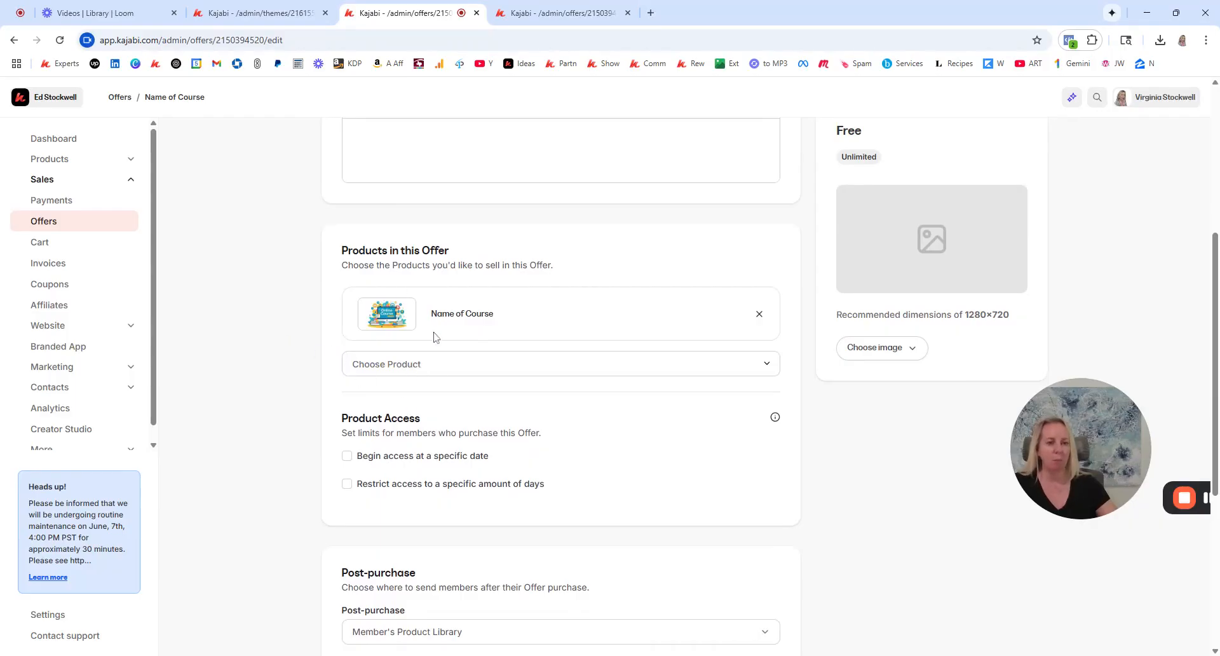
pyautogui.scroll(5, 394, 360)
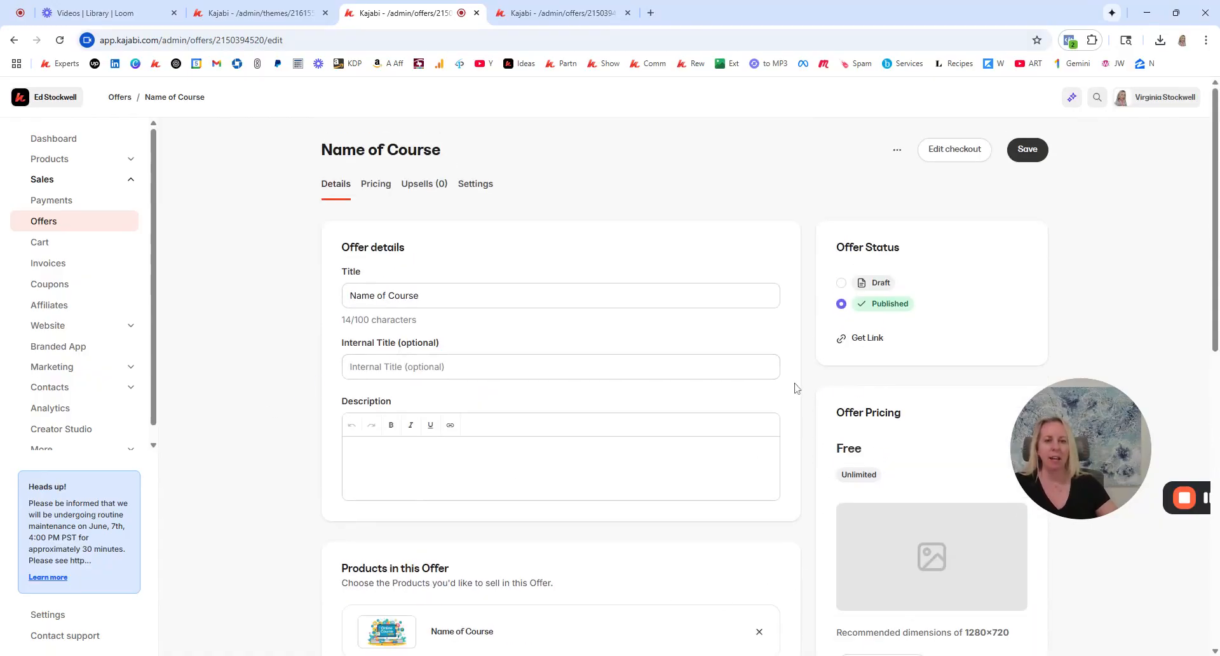
pyautogui.scroll(-3, 434, 513)
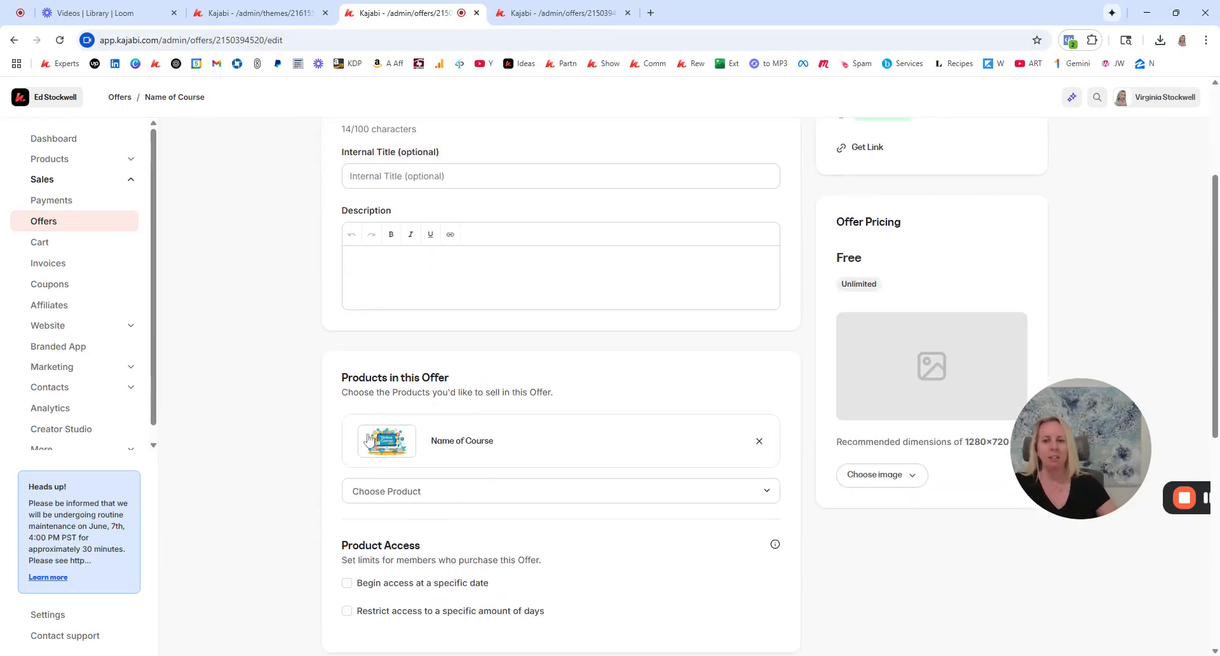
pyautogui.scroll(-2, 251, 463)
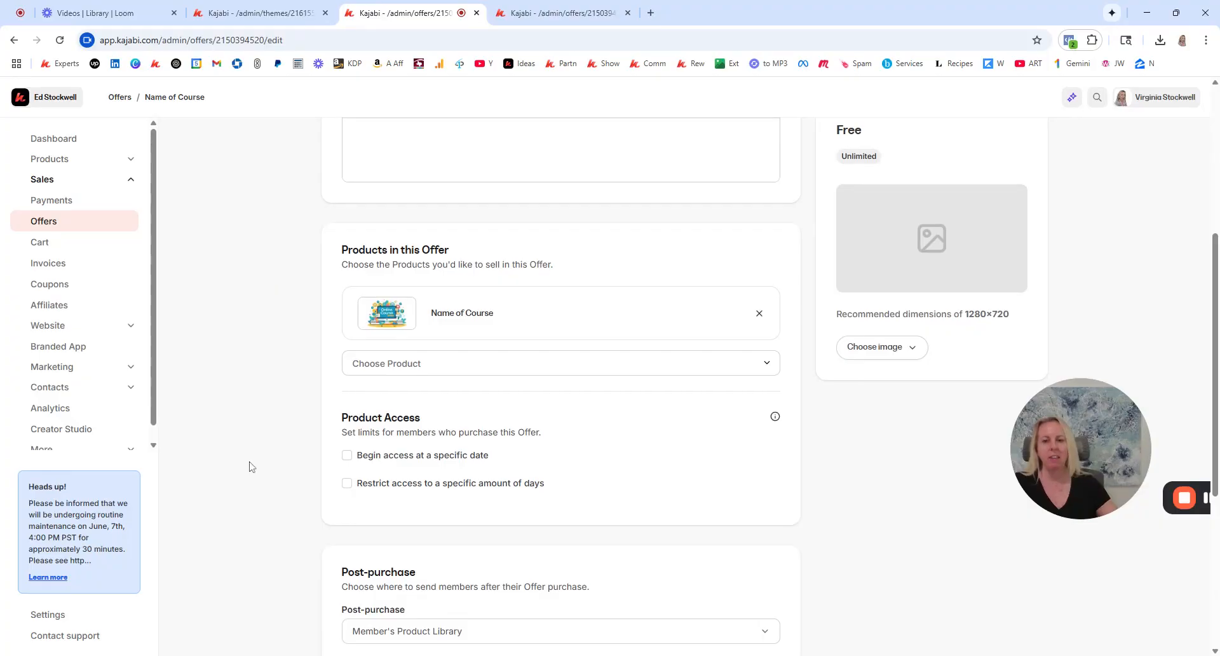
pyautogui.scroll(-1, 251, 466)
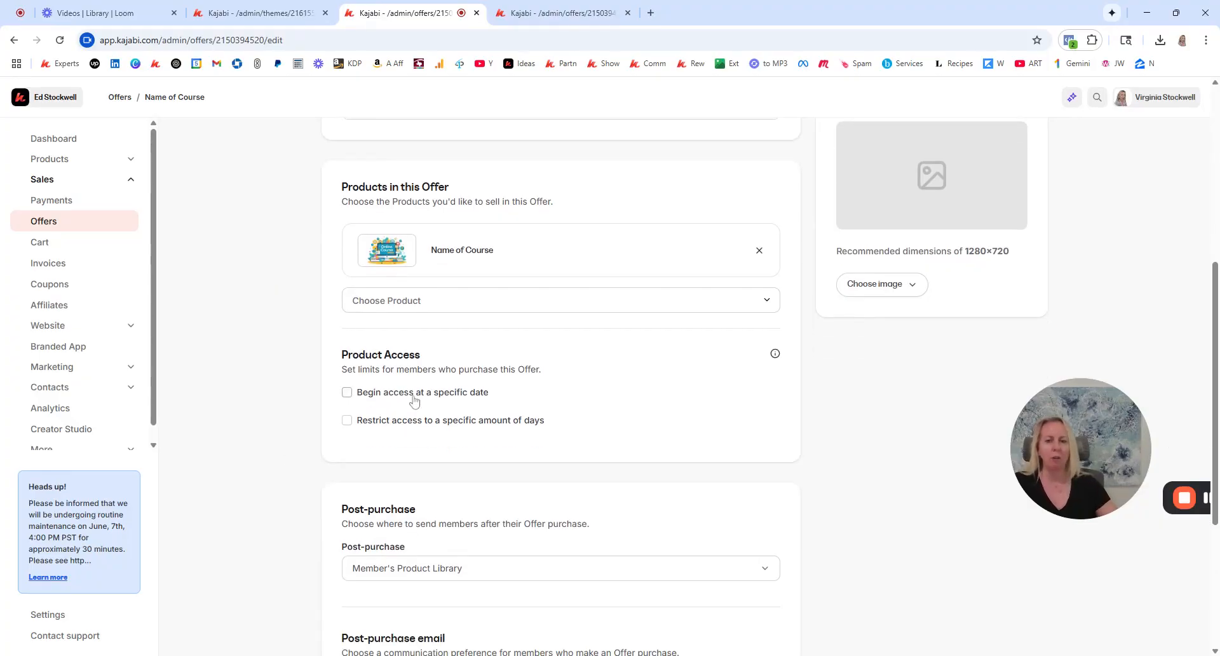
# Try the product access options for a specific start date and a limited number of days, leaving both off
pyautogui.click(347, 392)
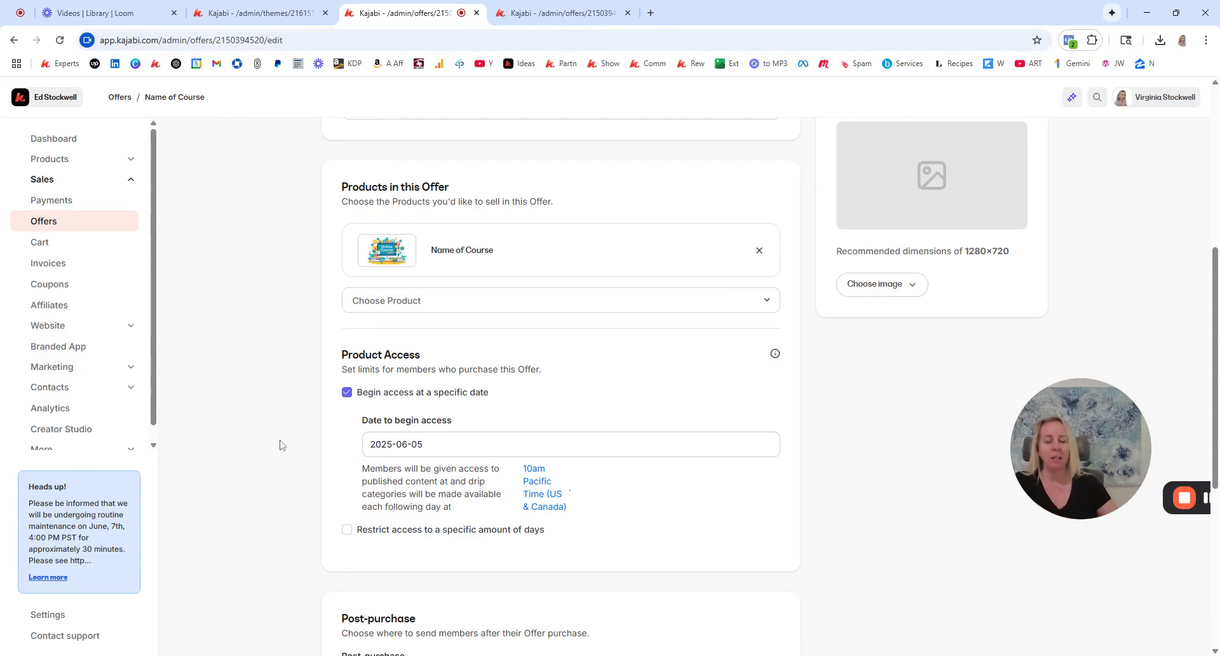
pyautogui.click(346, 392)
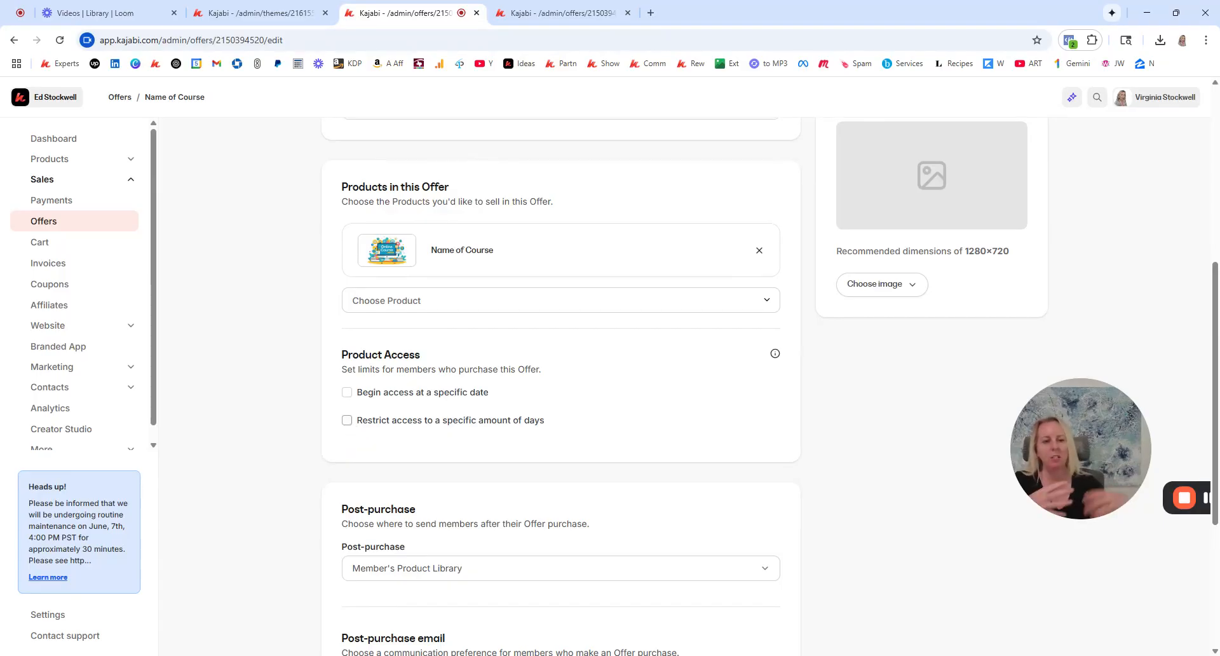
pyautogui.click(346, 420)
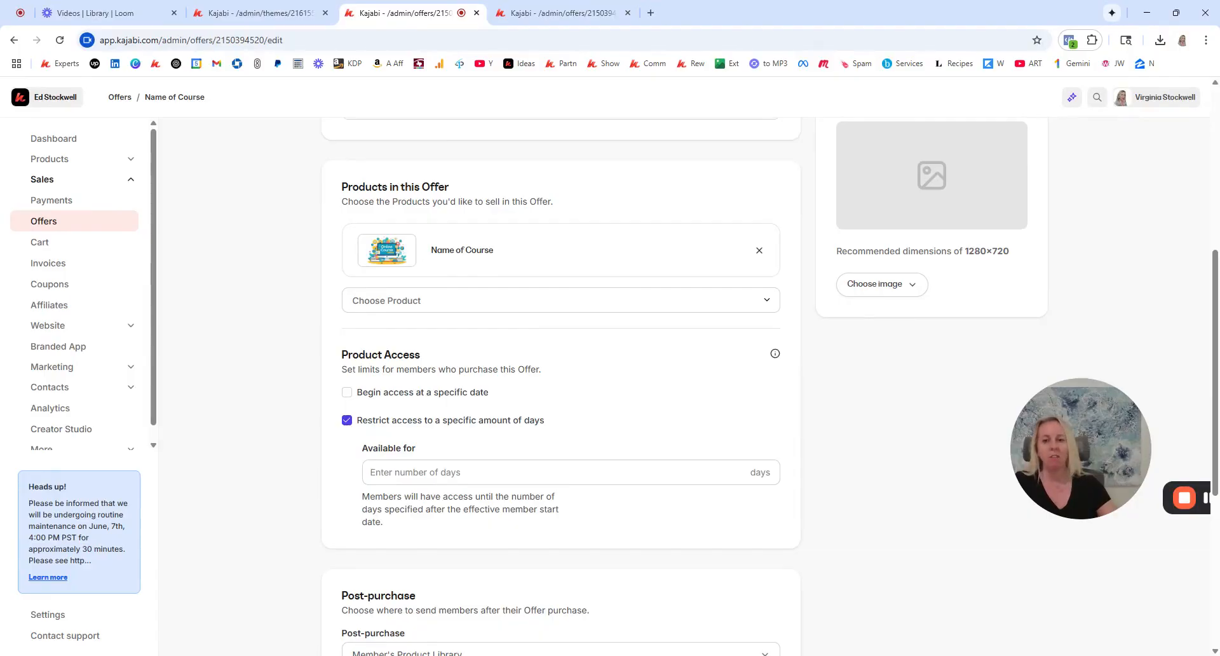
pyautogui.click(346, 419)
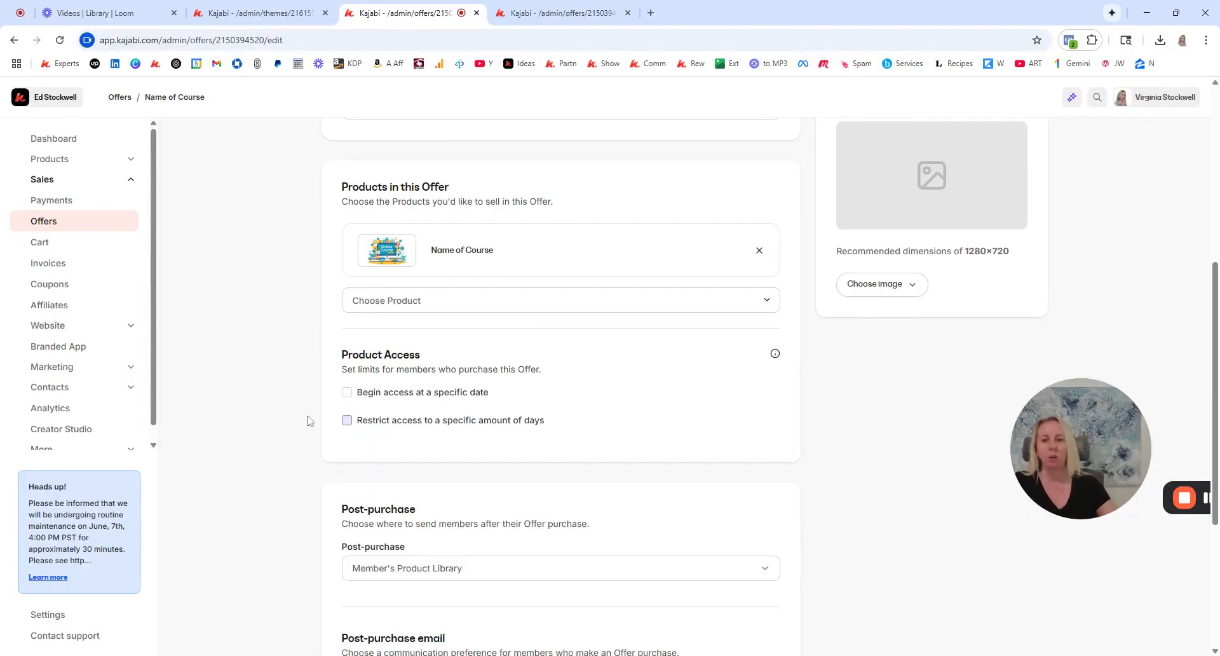
# Review the offer's post-purchase destination, post-purchase email choices and automation options
pyautogui.scroll(-2, 223, 432)
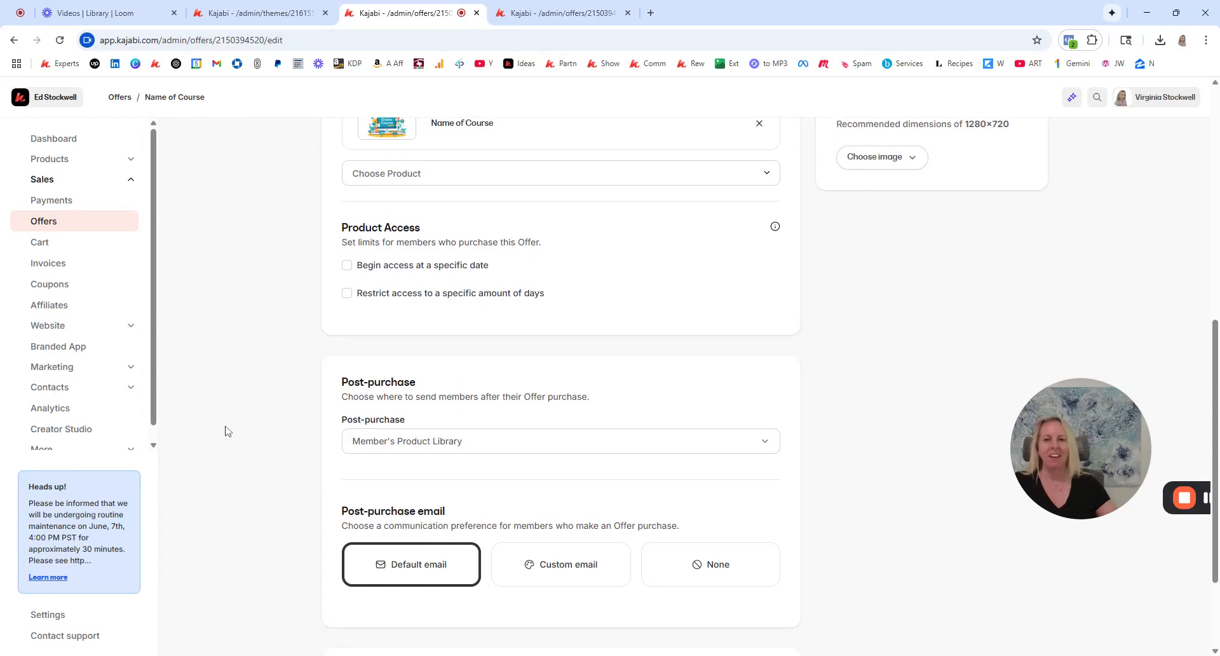
pyautogui.scroll(-2, 225, 431)
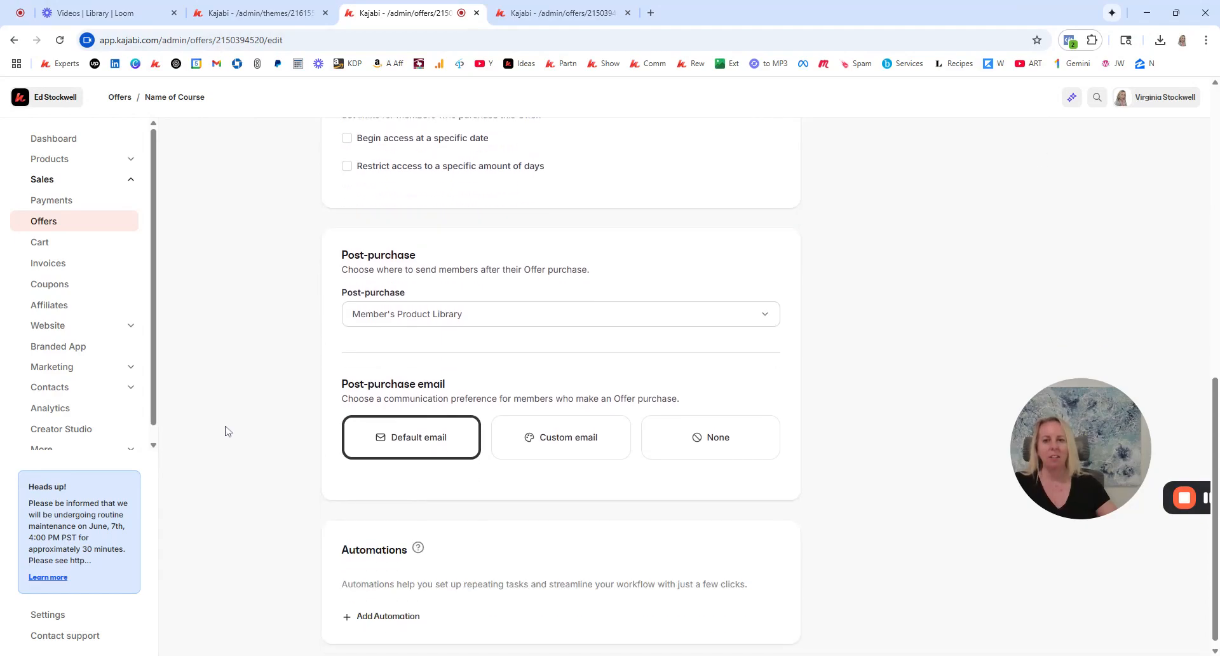
pyautogui.scroll(-1, 225, 430)
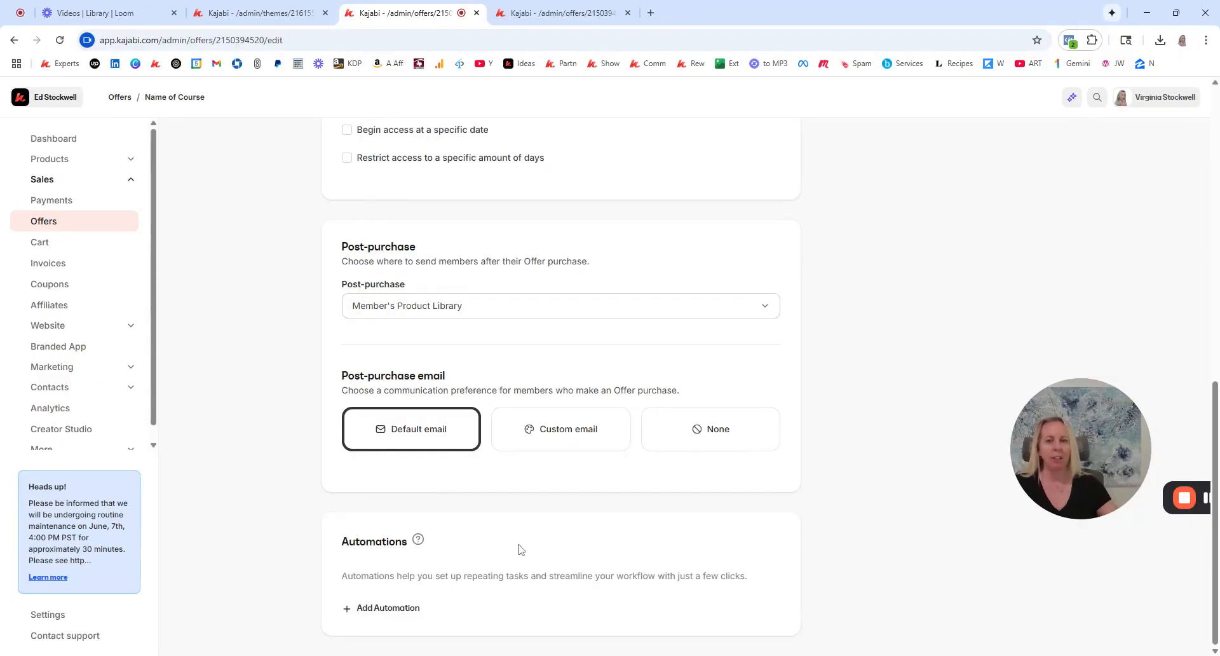
pyautogui.scroll(9, 518, 549)
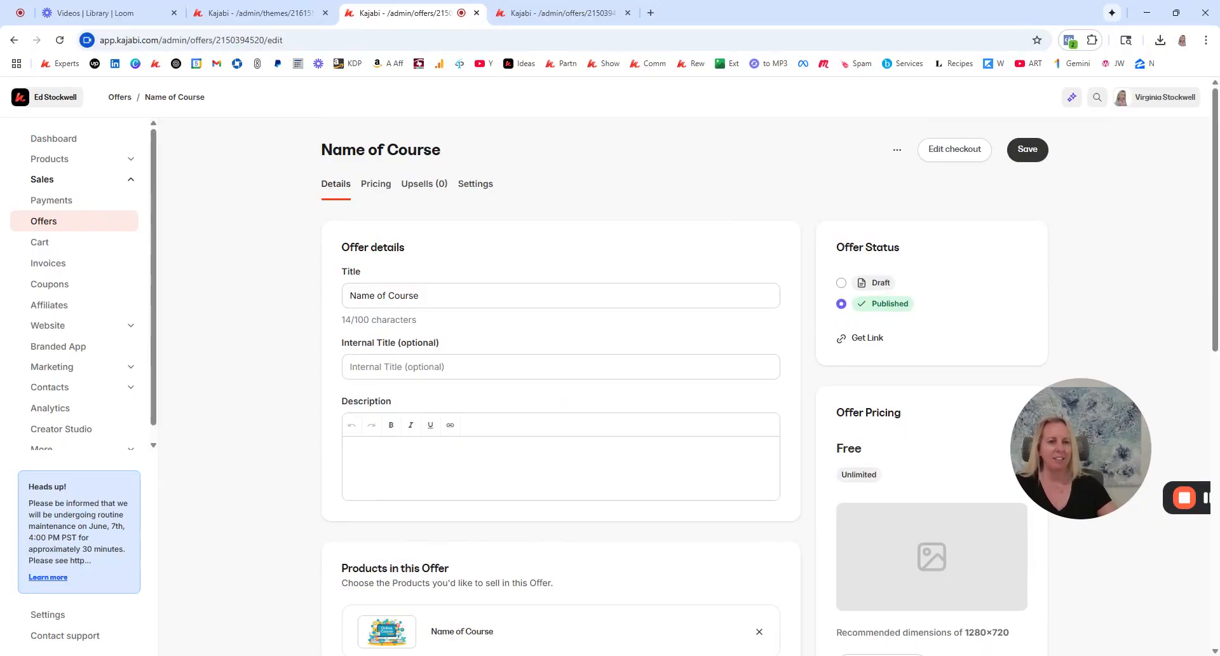
pyautogui.scroll(-3, 879, 286)
pyautogui.moveTo(1082, 450); pyautogui.dragTo(1103, 553)
pyautogui.moveTo(1071, 511); pyautogui.dragTo(1083, 472)
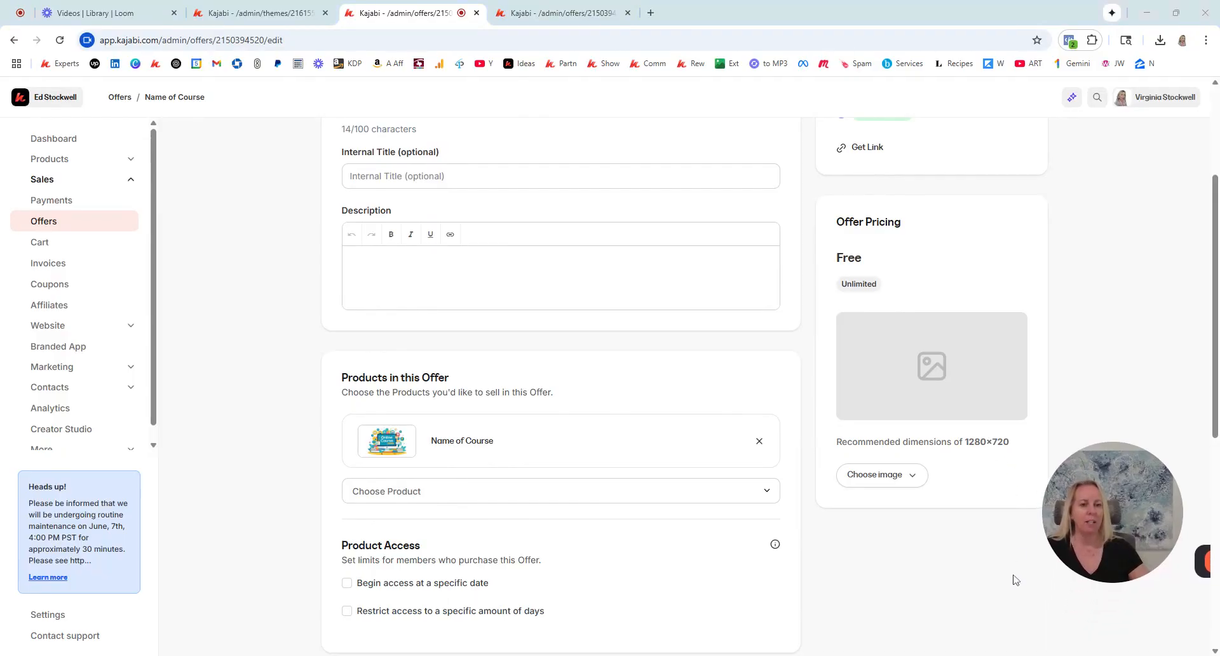
# View the offer's checkout page editor and return to the offer details
pyautogui.scroll(3, 889, 355)
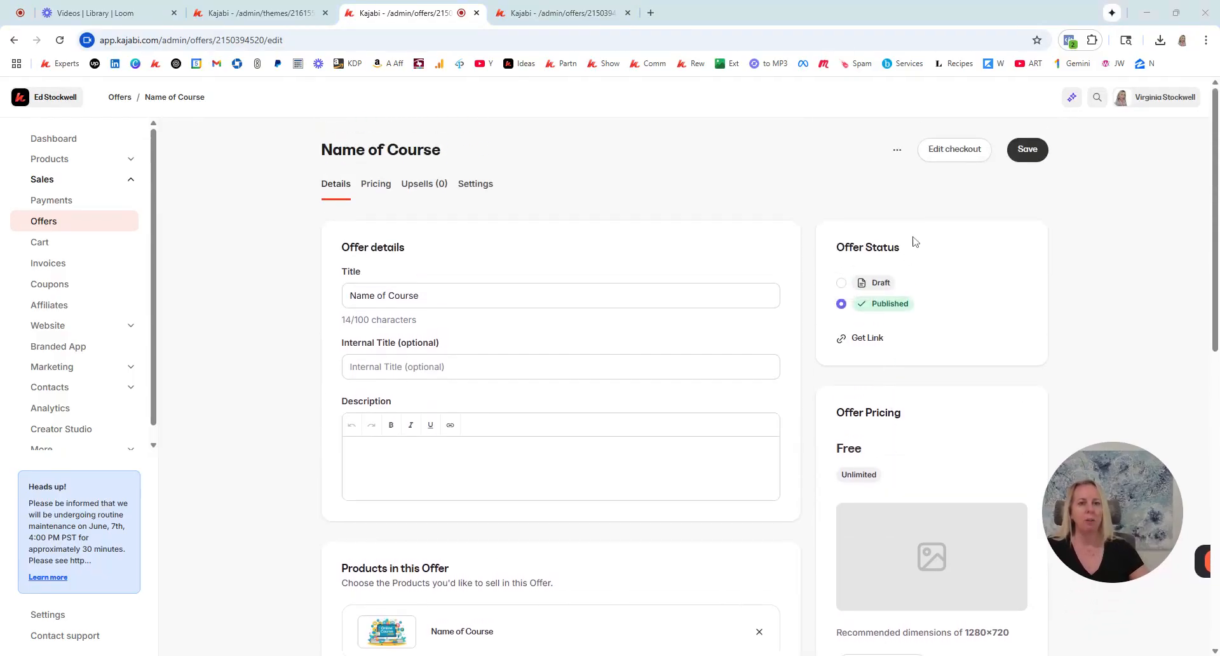
pyautogui.click(963, 159)
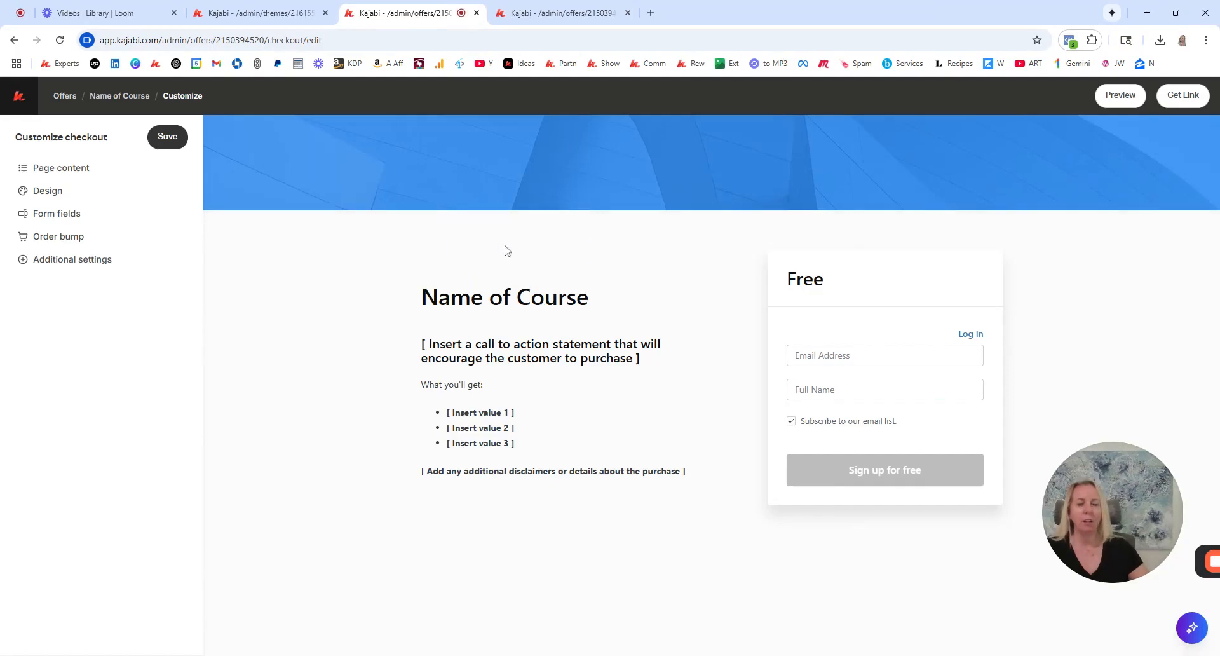
pyautogui.click(14, 40)
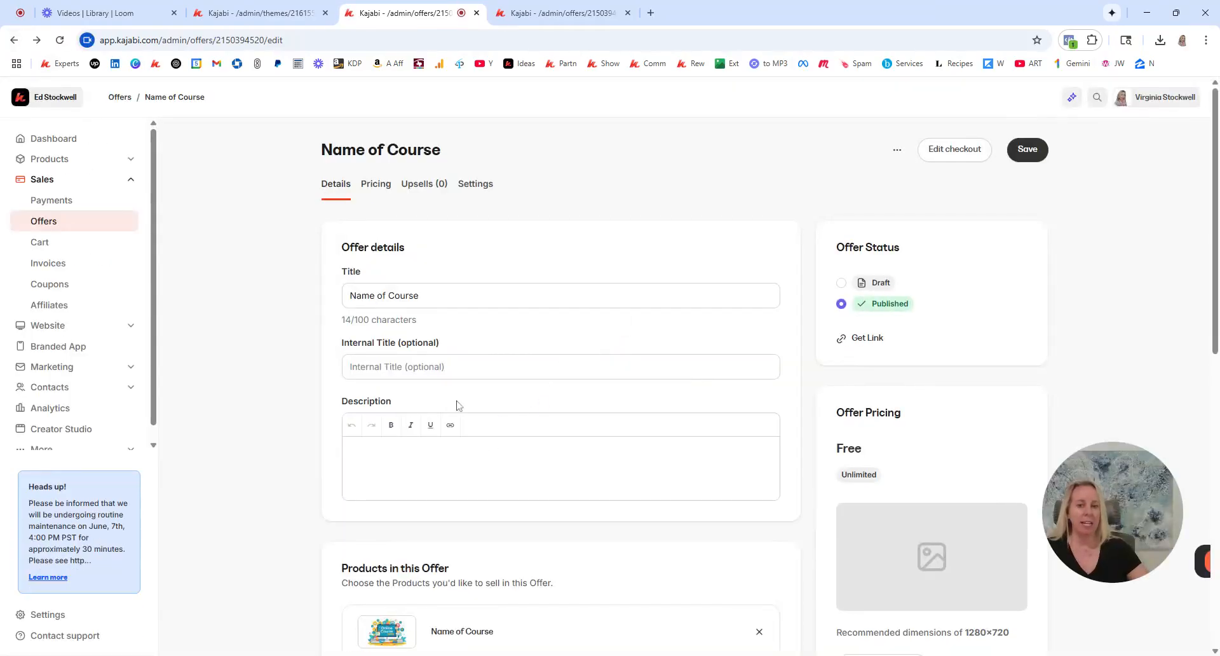
# Open the offer's pricing settings and compare the Free payment type with the price heading on the checkout page
pyautogui.click(376, 186)
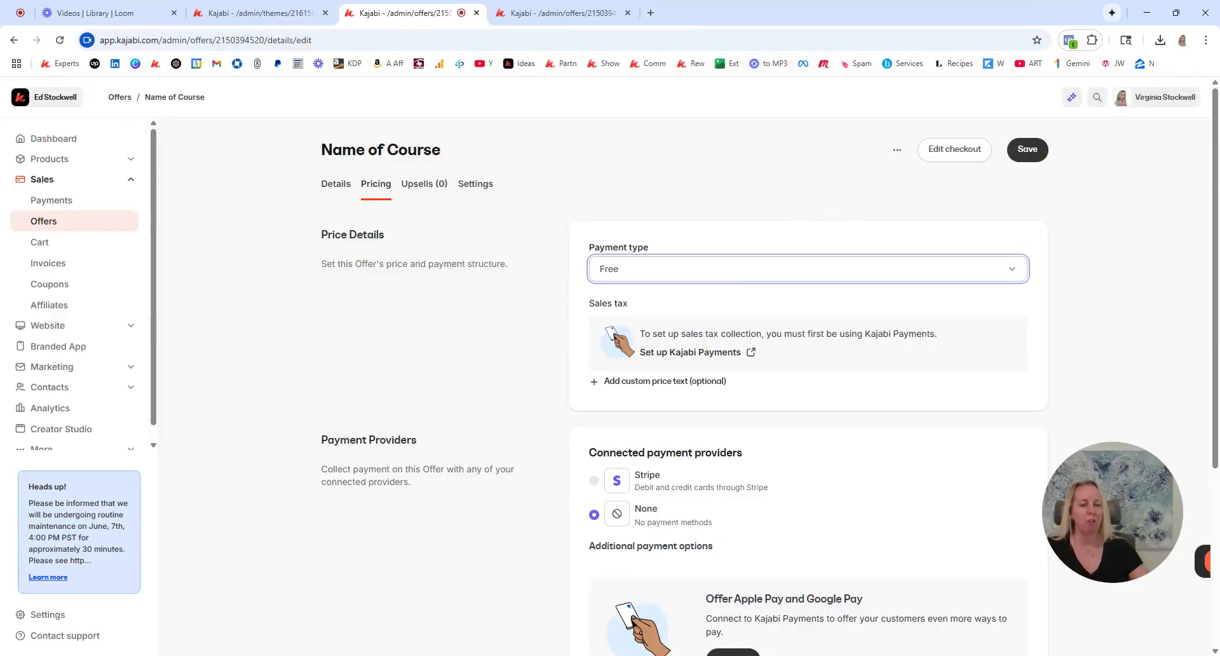
pyautogui.click(500, 359)
pyautogui.click(688, 275)
pyautogui.click(478, 361)
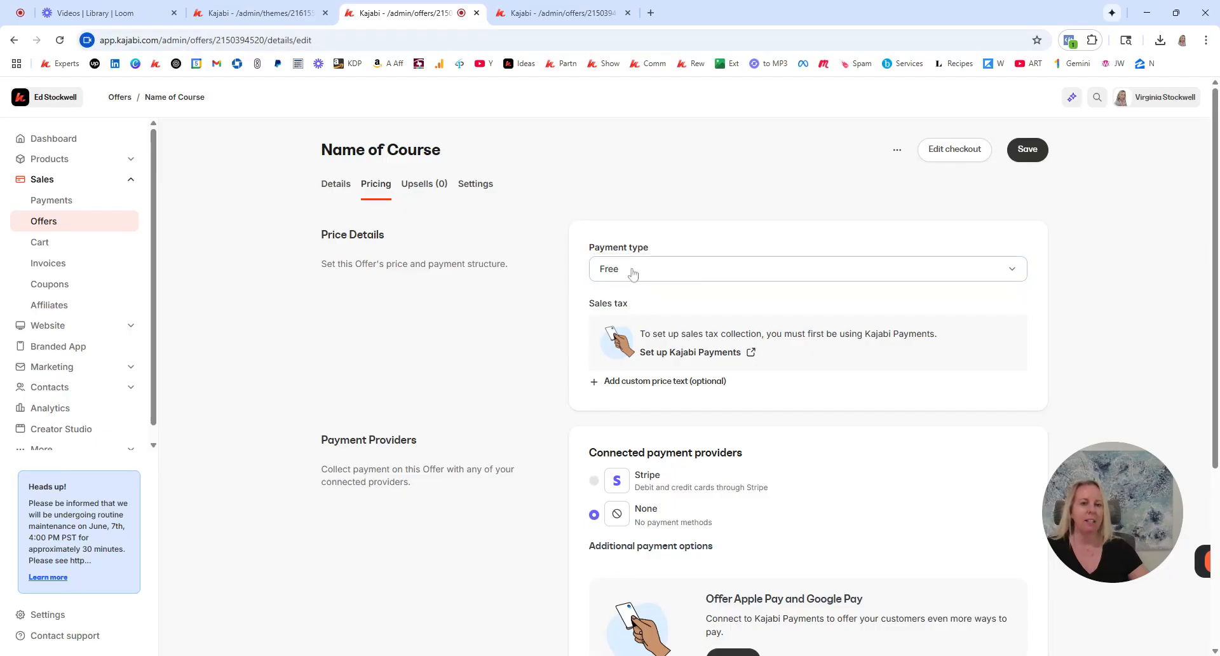
pyautogui.click(954, 149)
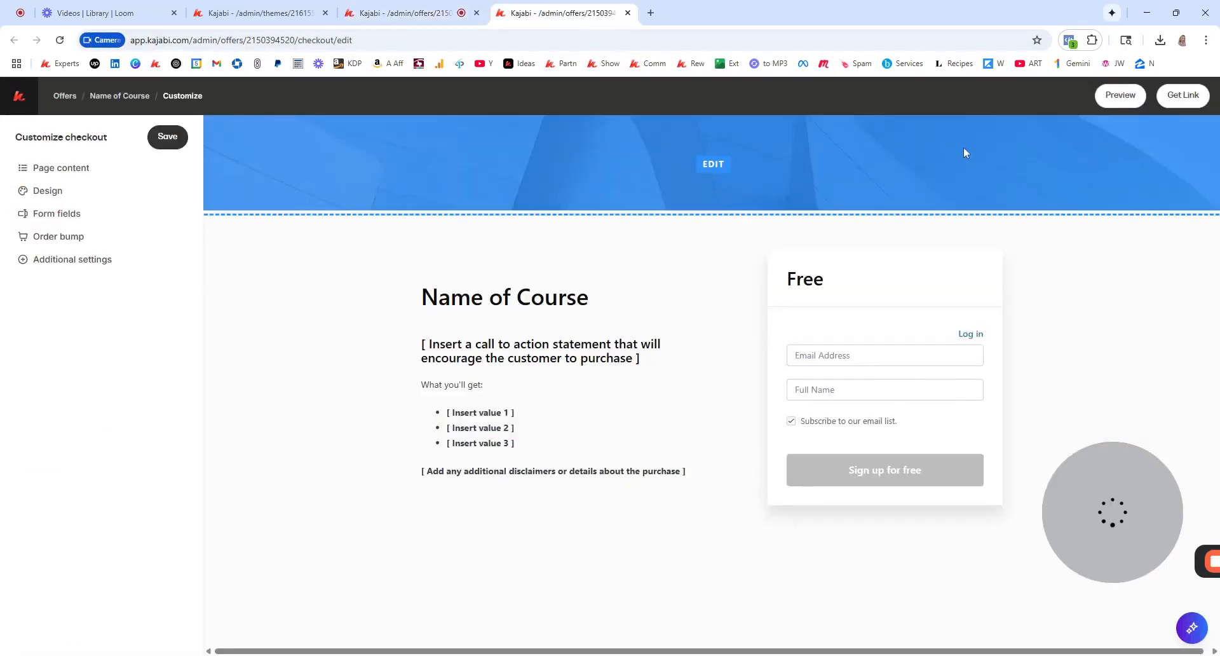
# Add the custom price text "Free to Everyone" to the offer's pricing and save the offer
pyautogui.click(403, 14)
pyautogui.click(626, 382)
pyautogui.click(642, 430)
pyautogui.write('Free to Everyone')
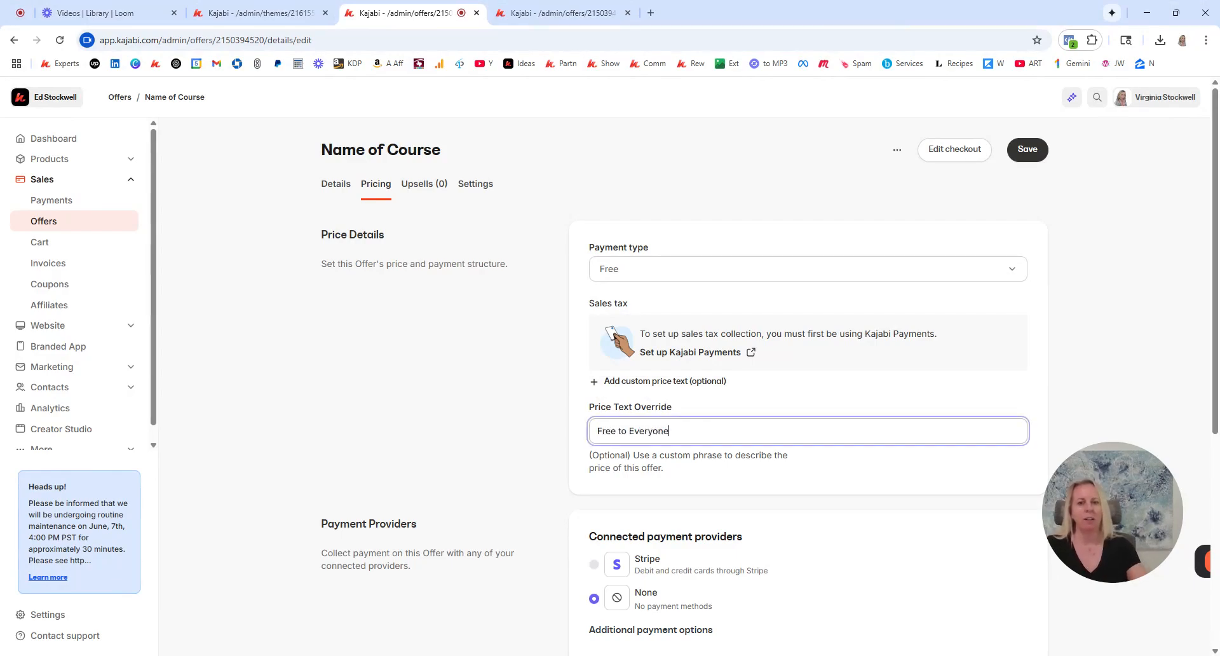
pyautogui.click(1030, 152)
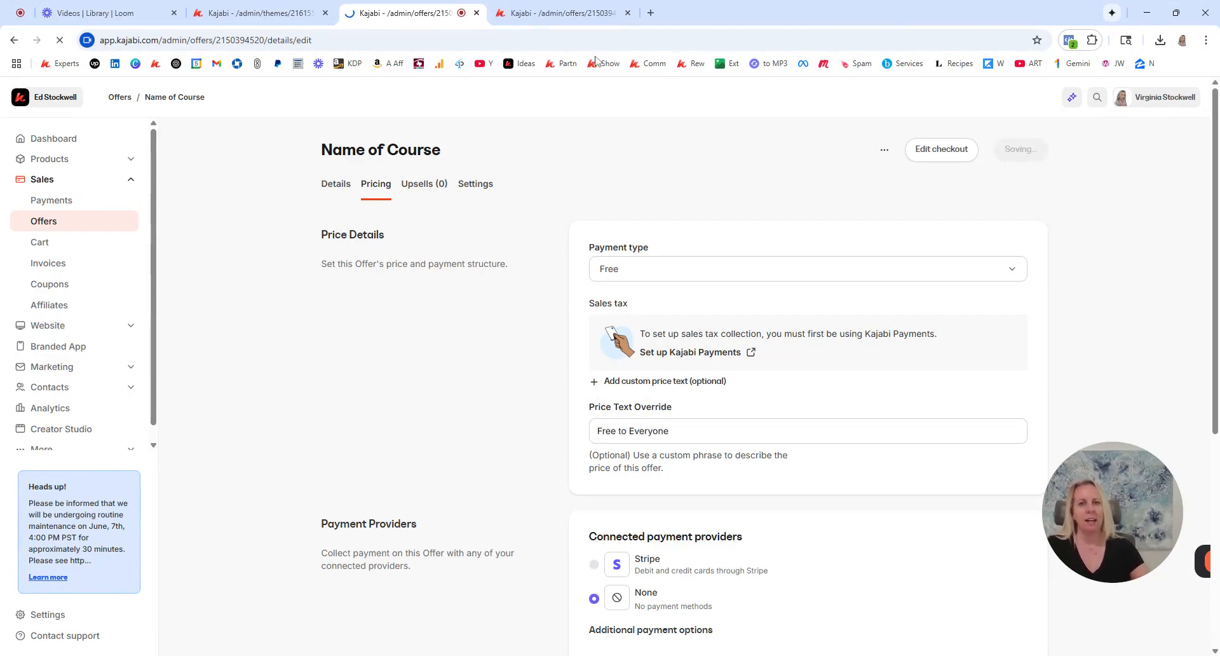
# Reload the checkout page editor and compare its price heading with the offer's price text override
pyautogui.click(529, 14)
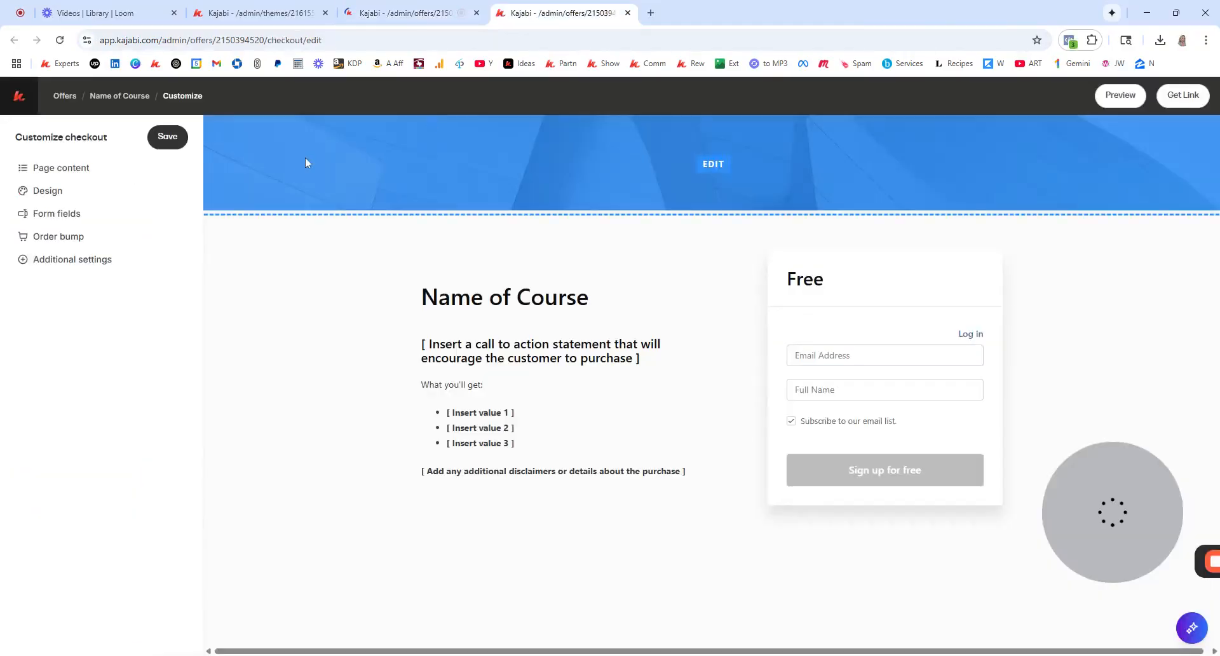
pyautogui.press('F5')
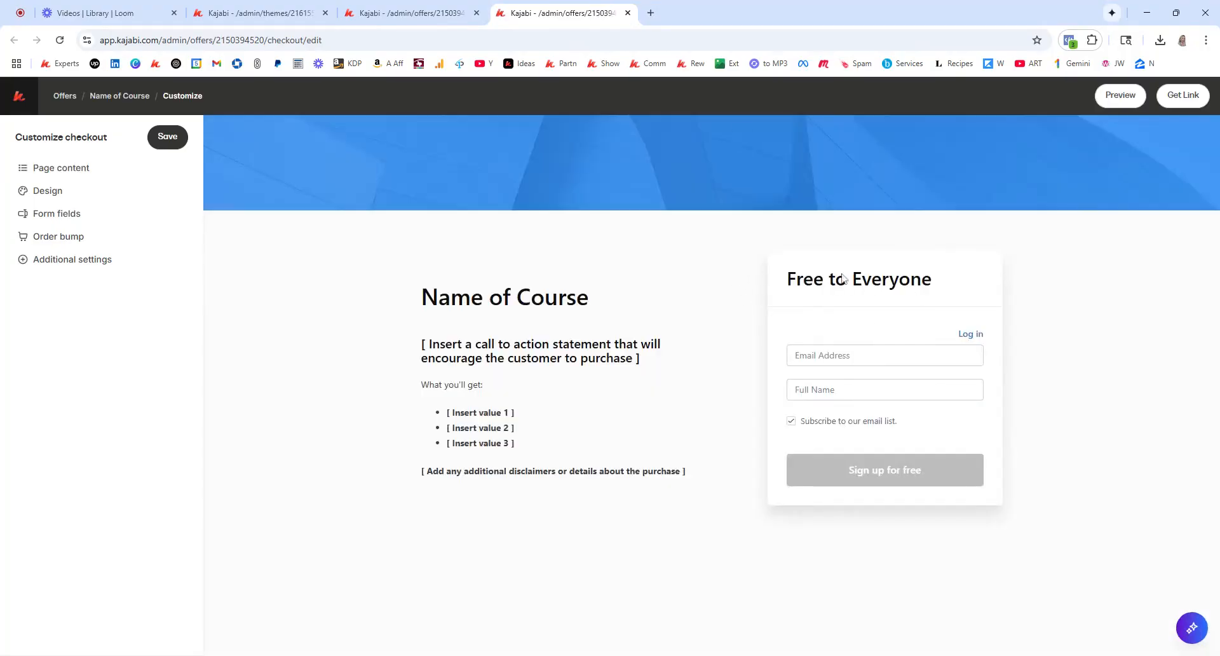
pyautogui.click(401, 14)
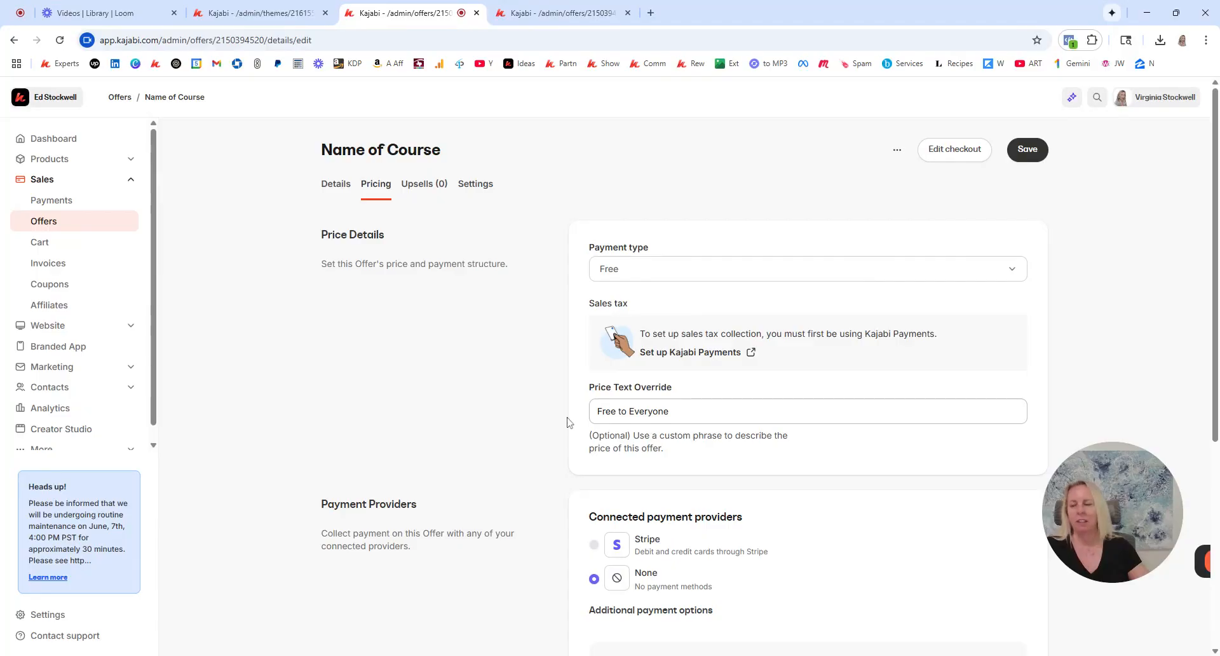
pyautogui.hotkey('ctrl', 'Tab')
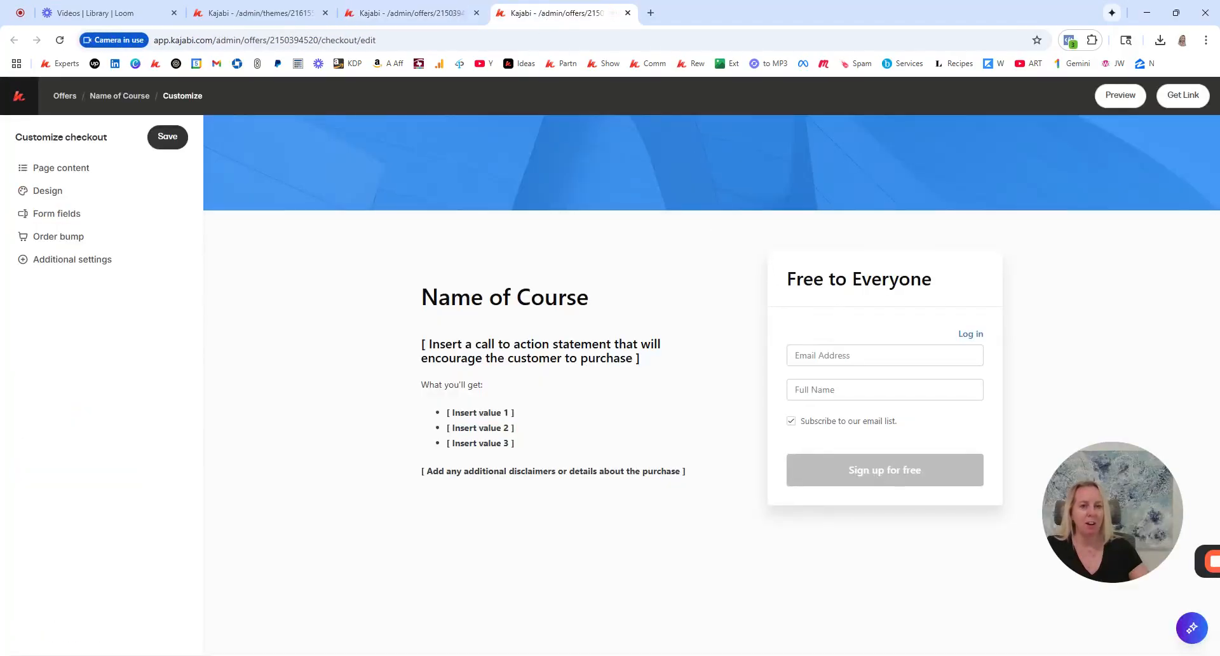
pyautogui.moveTo(787, 279); pyautogui.dragTo(933, 280)
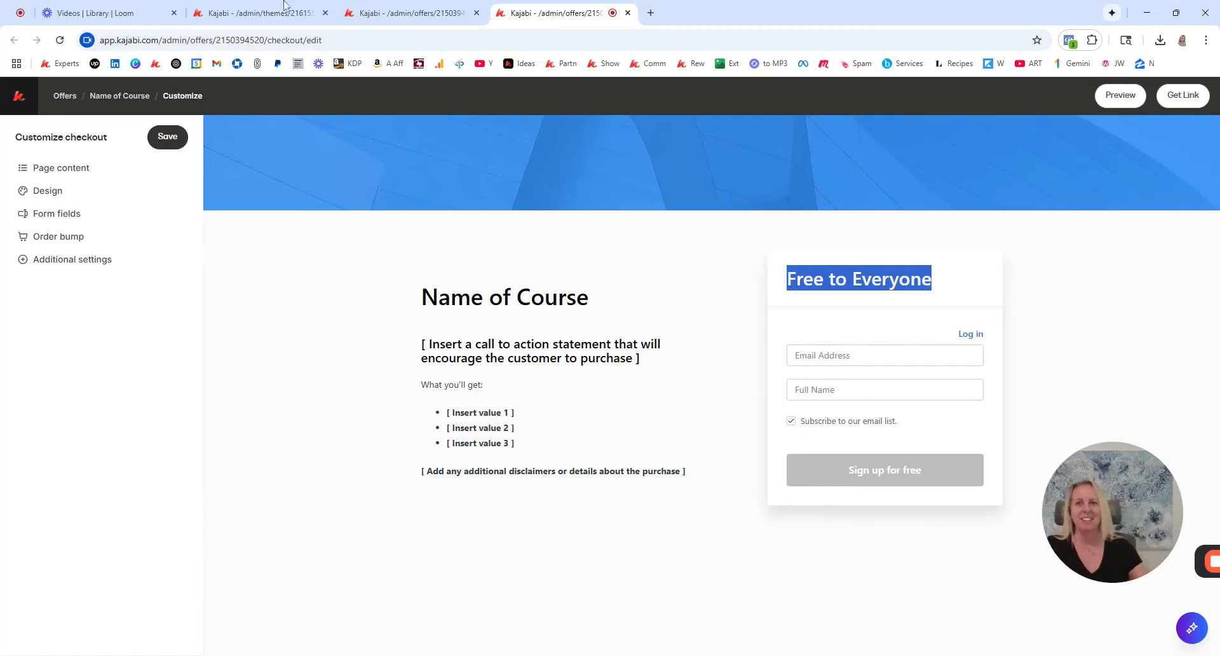
# Review the payment provider and availability options in the offer's pricing settings
pyautogui.click(407, 10)
pyautogui.scroll(-3, 457, 409)
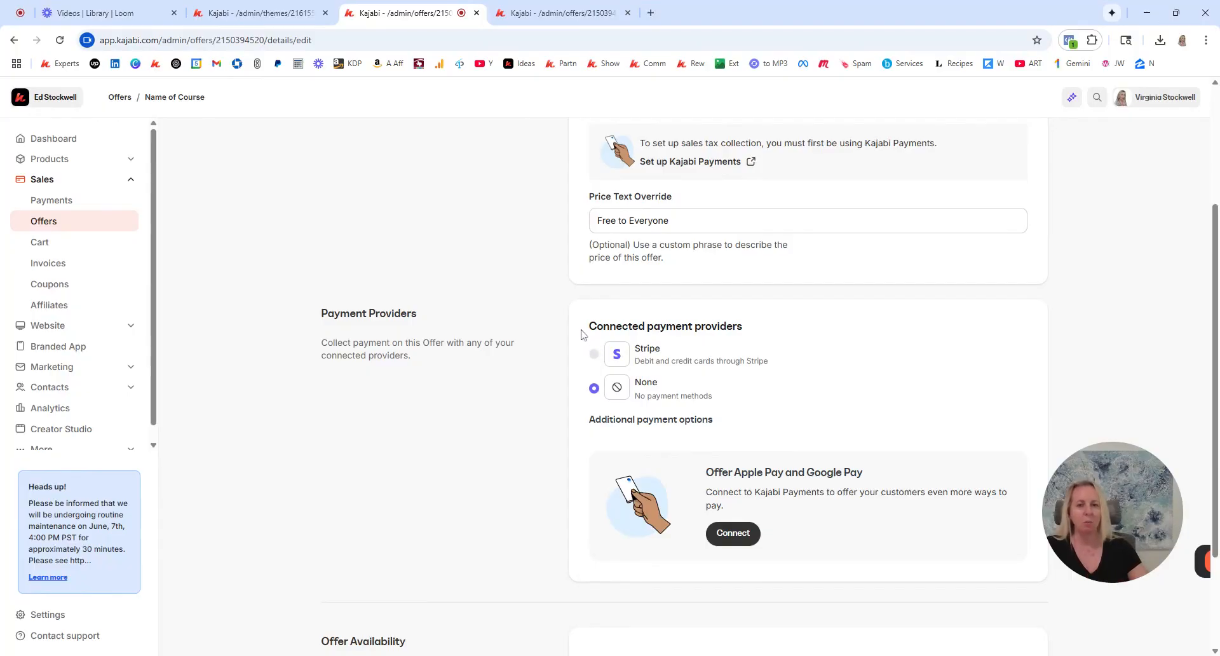
pyautogui.scroll(-2, 596, 438)
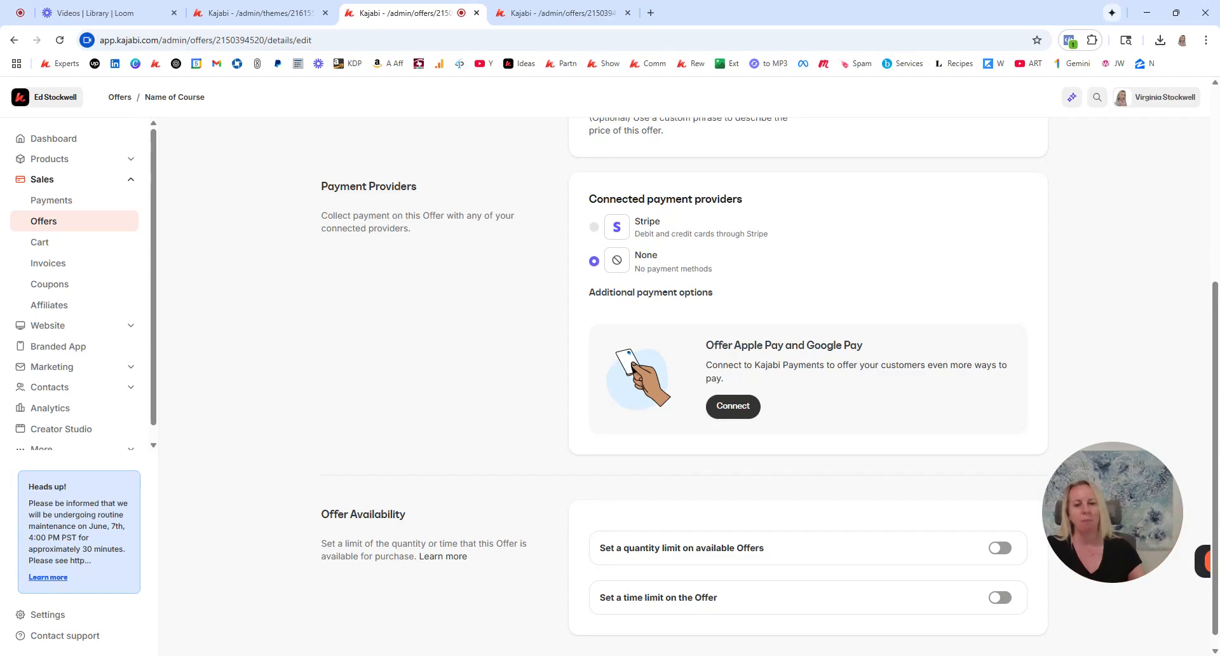
pyautogui.scroll(-1, 512, 438)
pyautogui.moveTo(1135, 498); pyautogui.dragTo(1132, 399)
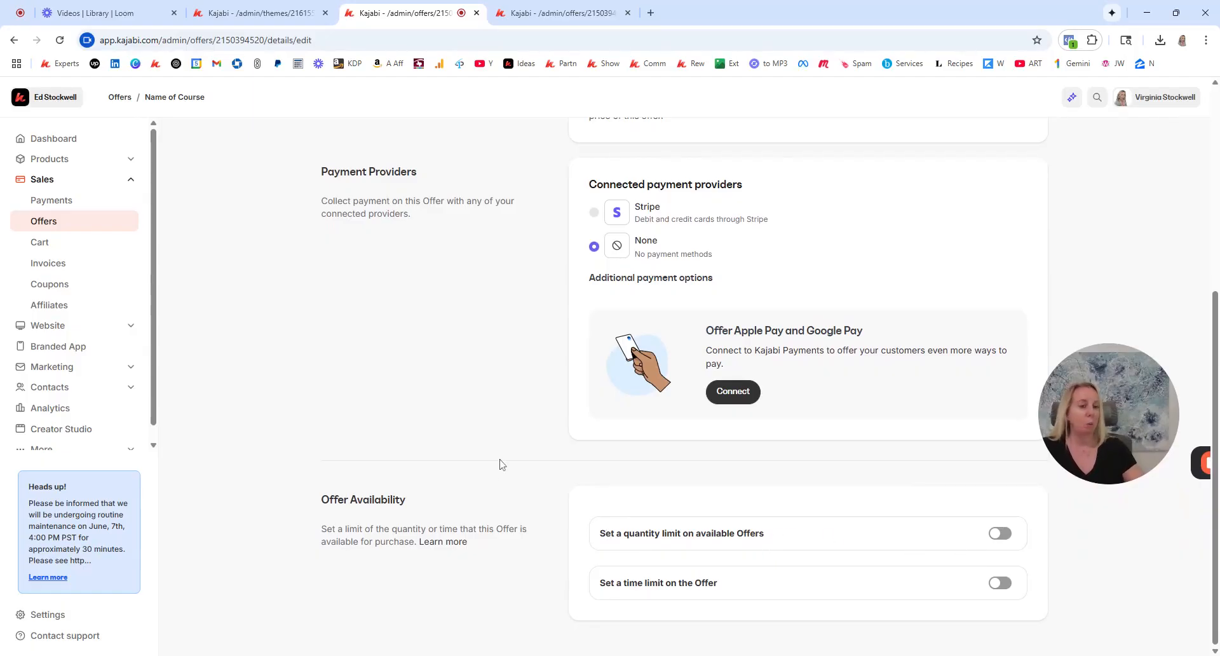
# Limit the offer's quantity to 10 and choose Show Sold-out Page for when the limit is reached
pyautogui.click(998, 534)
pyautogui.scroll(-2, 763, 517)
pyautogui.click(636, 486)
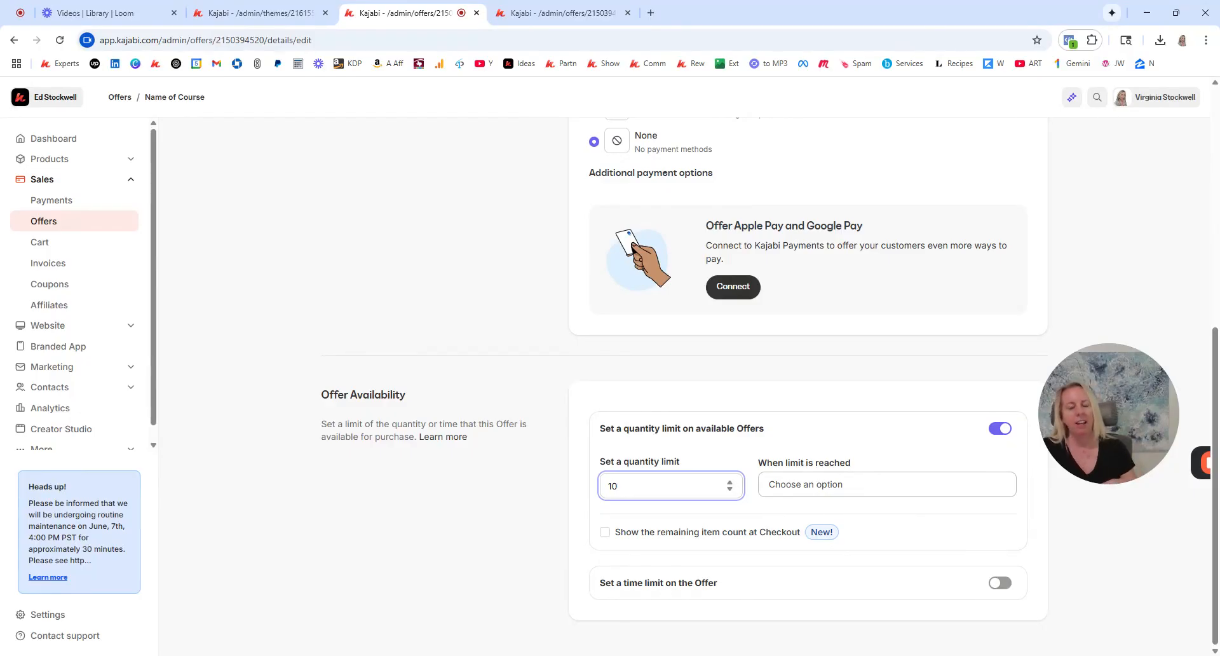
pyautogui.click(822, 482)
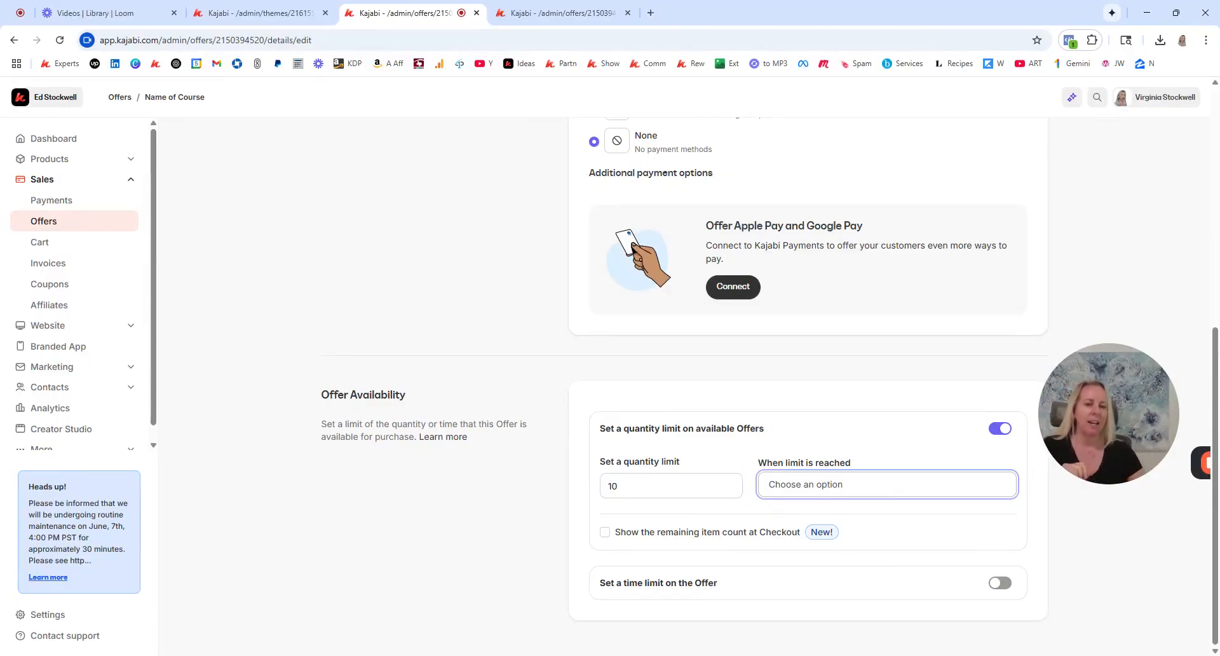
pyautogui.click(836, 527)
pyautogui.scroll(-2, 787, 577)
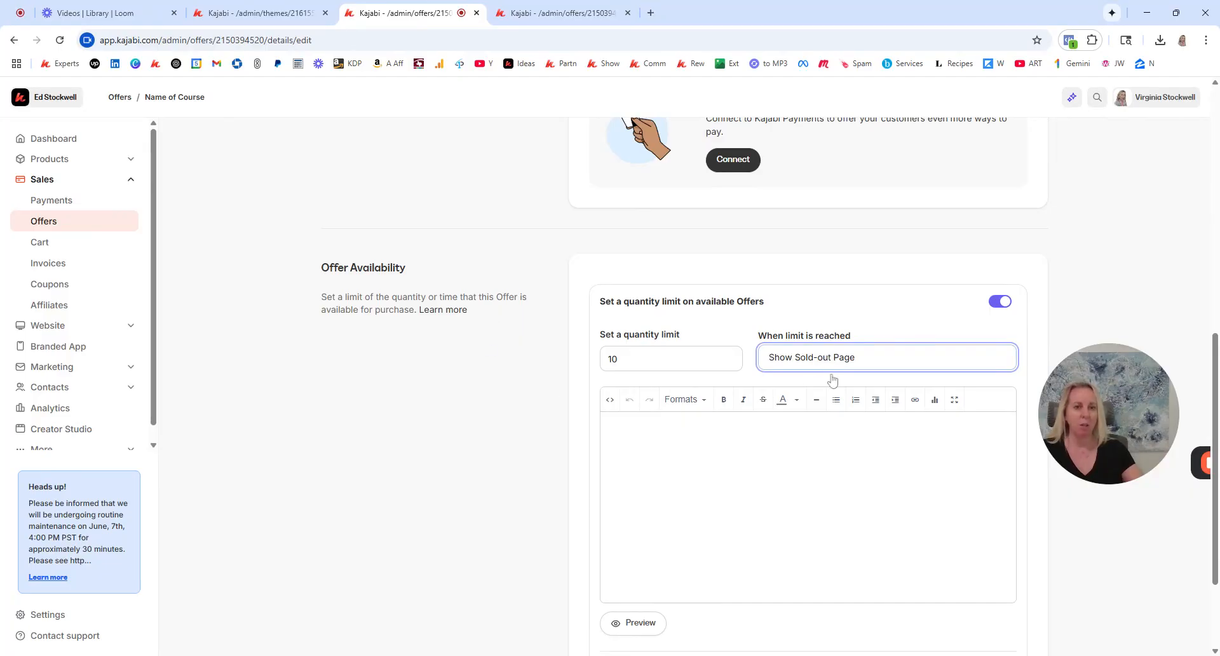
# Look at the sales landing page's popup checkout button and turn off the offer's quantity limit
pyautogui.click(216, 15)
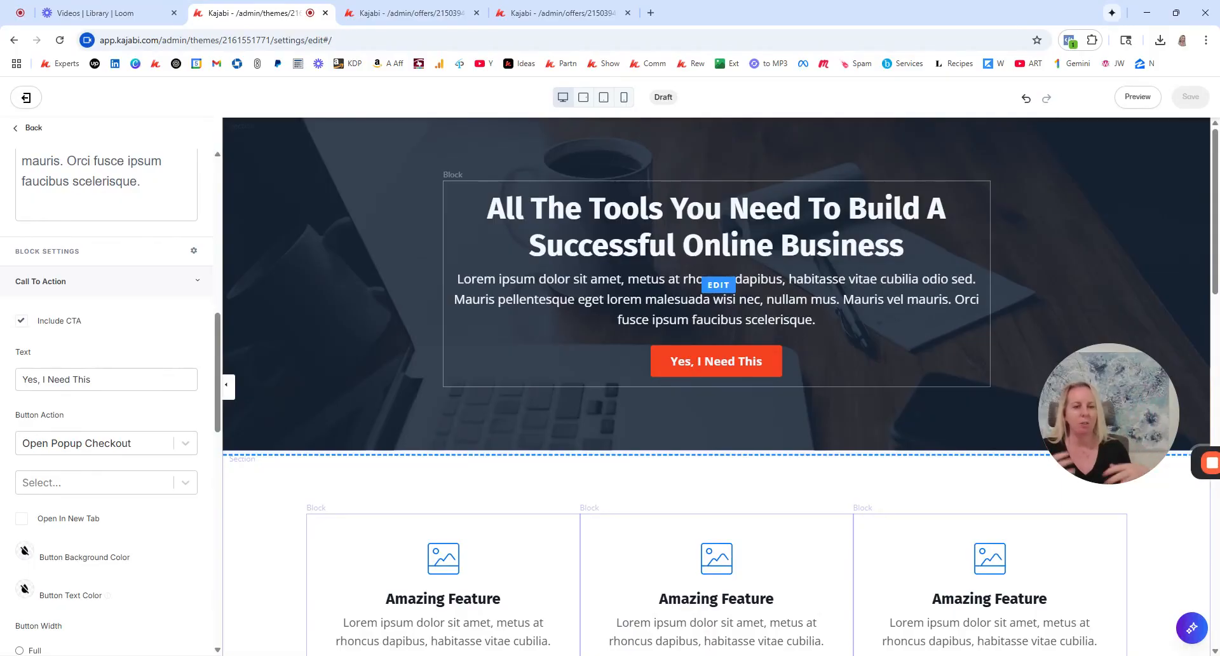
pyautogui.click(407, 13)
pyautogui.scroll(-2, 621, 500)
pyautogui.click(999, 171)
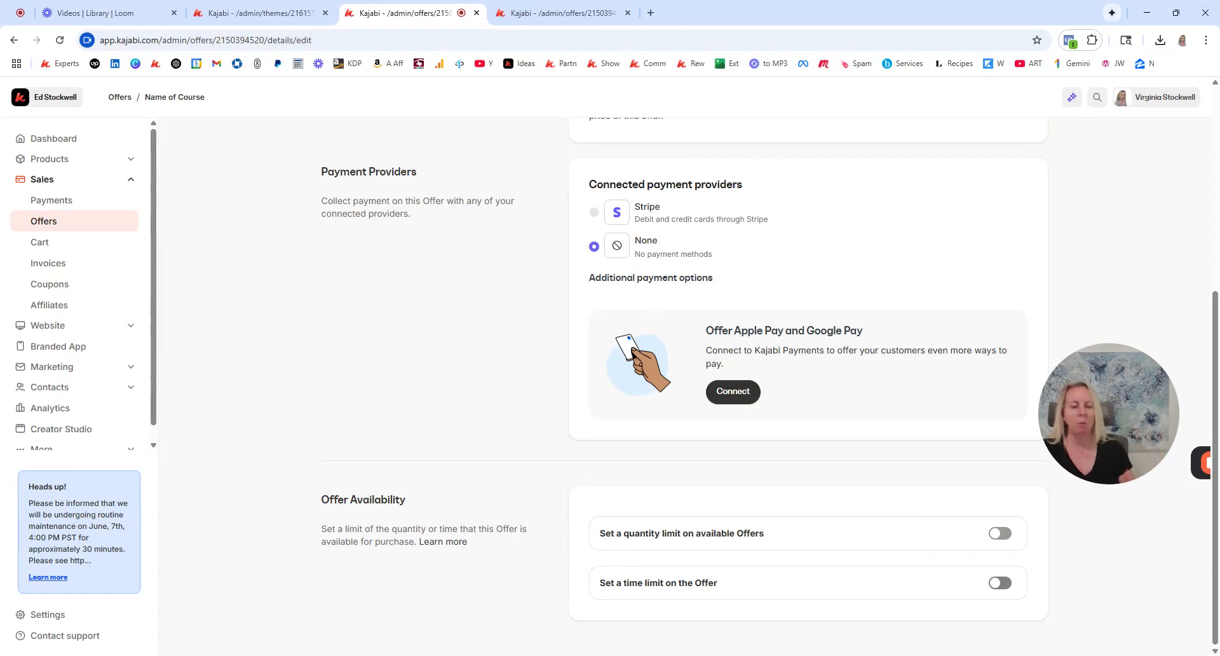
# Try a time limit on the offer that leads to a landing page on expiry, and turn it off again
pyautogui.click(999, 582)
pyautogui.scroll(-2, 813, 486)
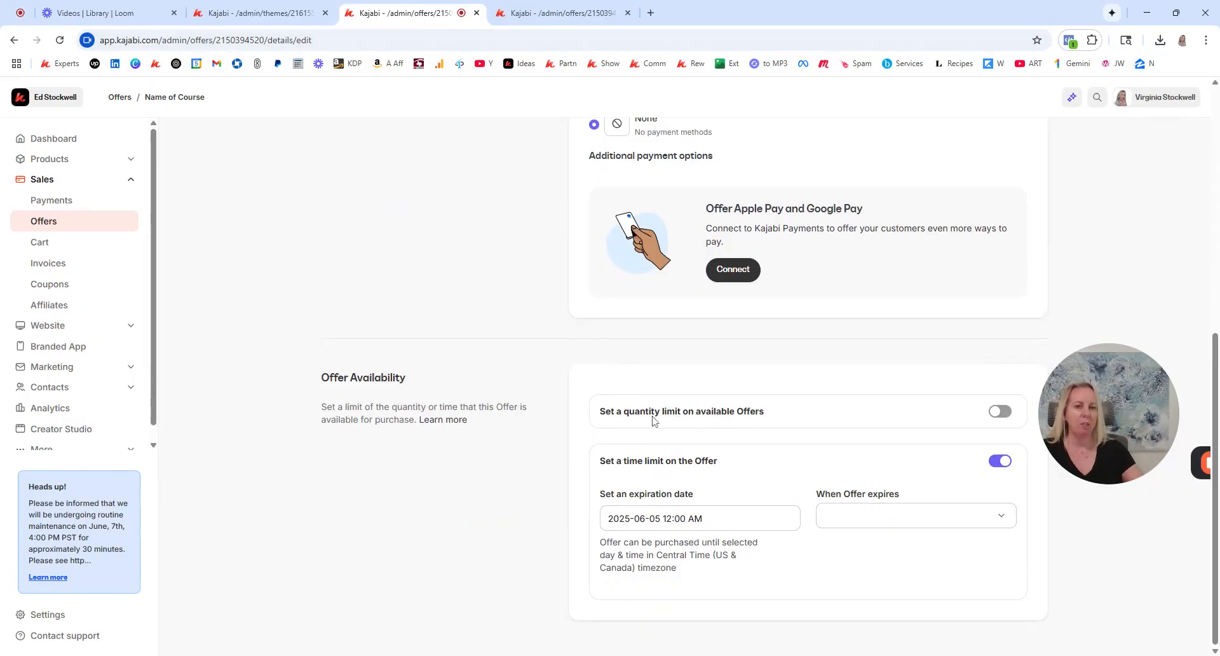
pyautogui.click(859, 520)
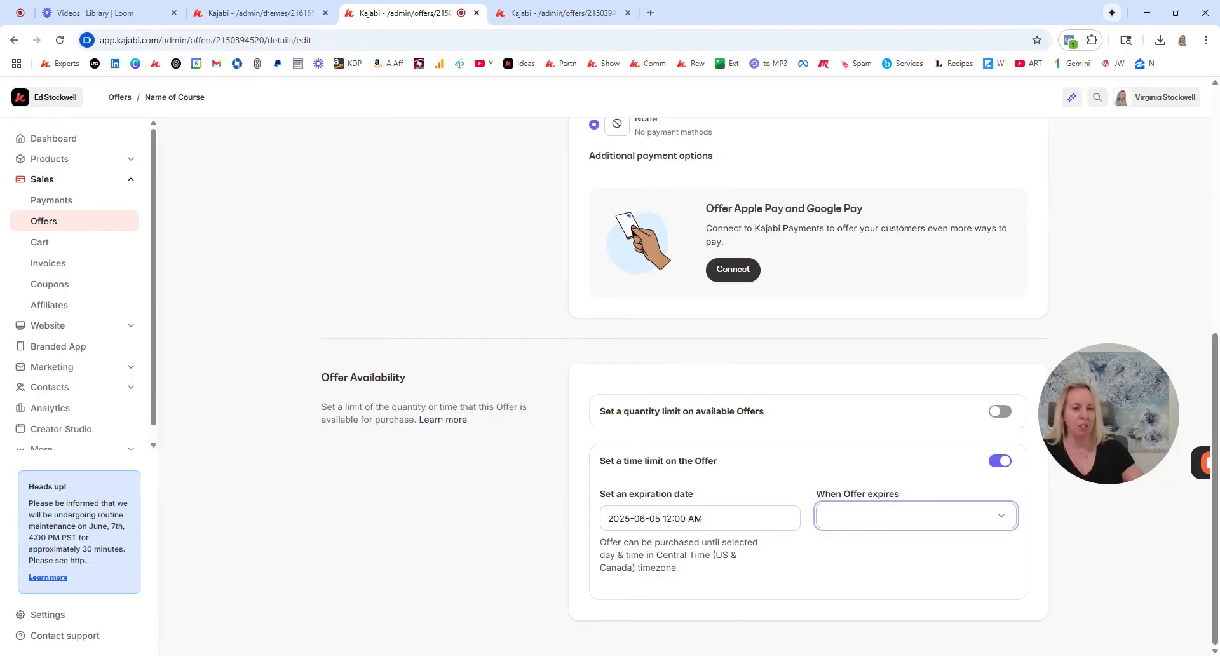
pyautogui.click(874, 569)
pyautogui.click(868, 570)
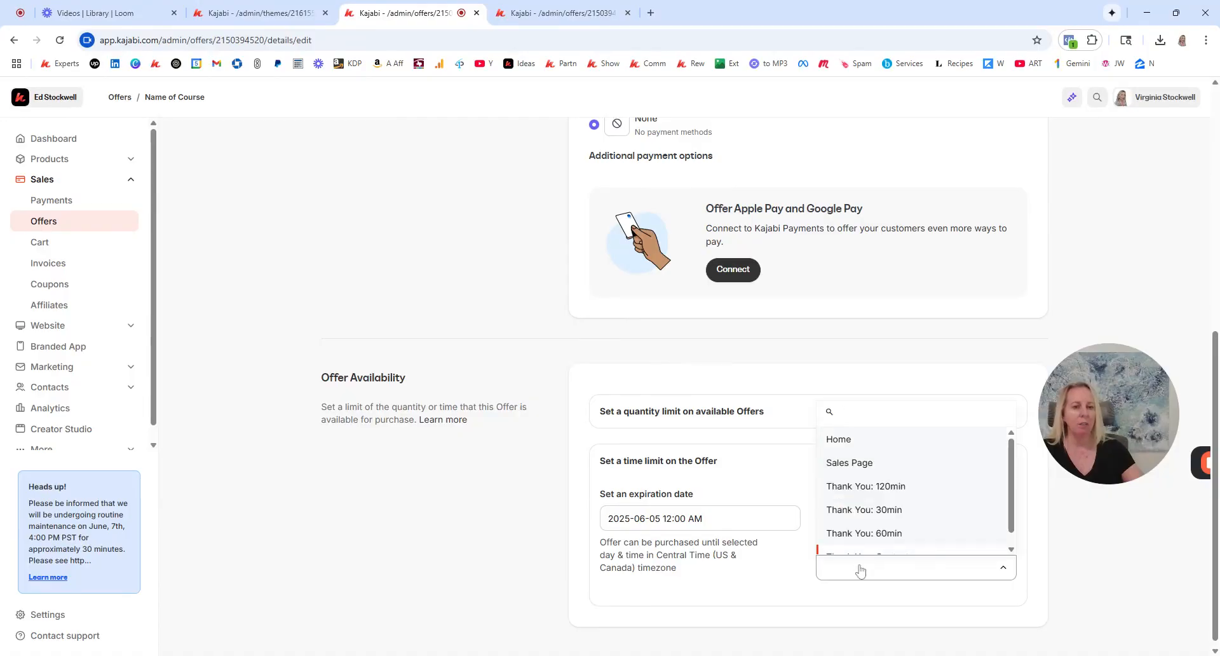
pyautogui.click(798, 580)
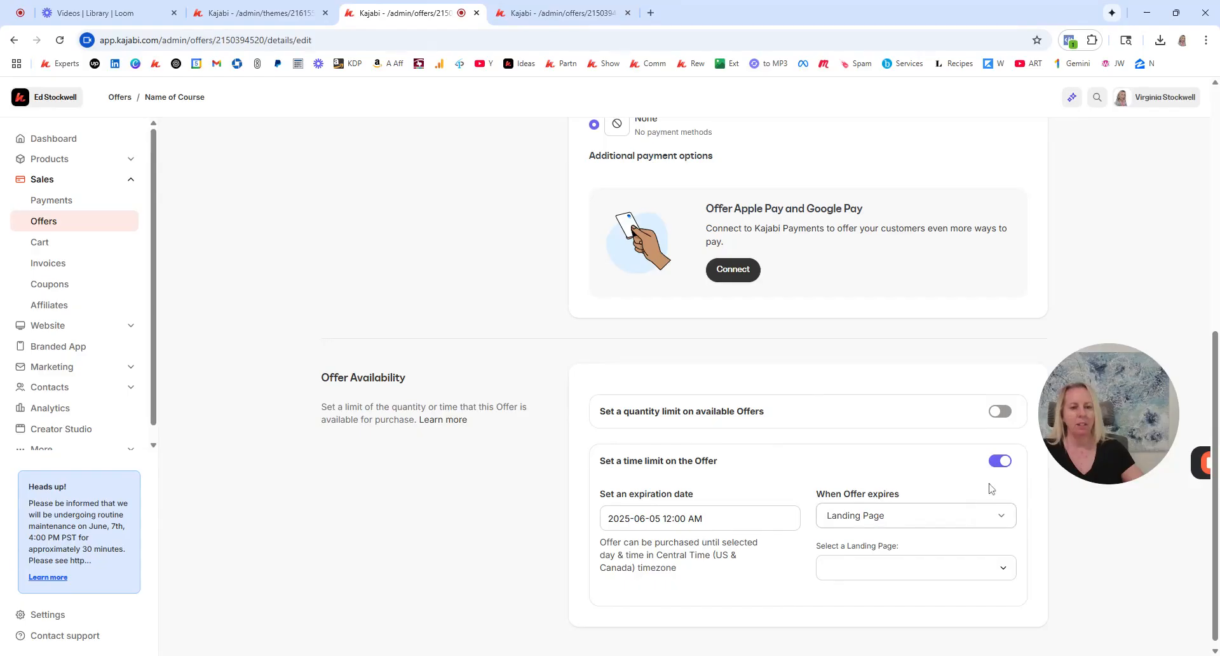
pyautogui.click(1004, 465)
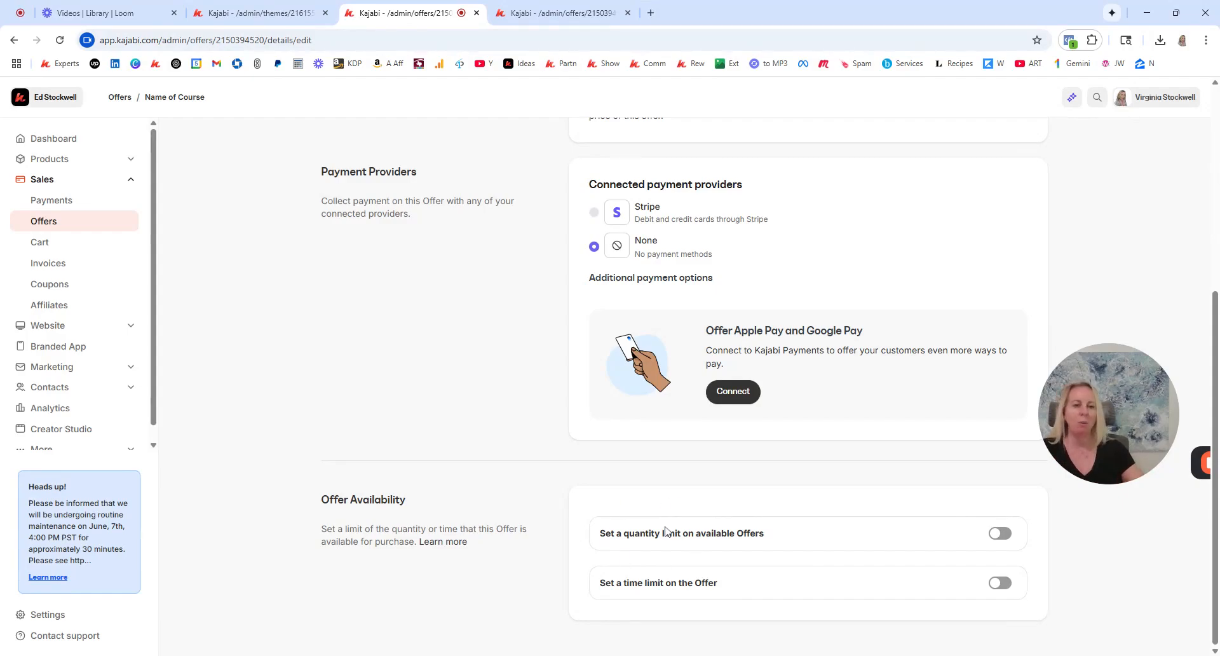
# View the offer's upsells and the notification options in its settings
pyautogui.scroll(5, 581, 539)
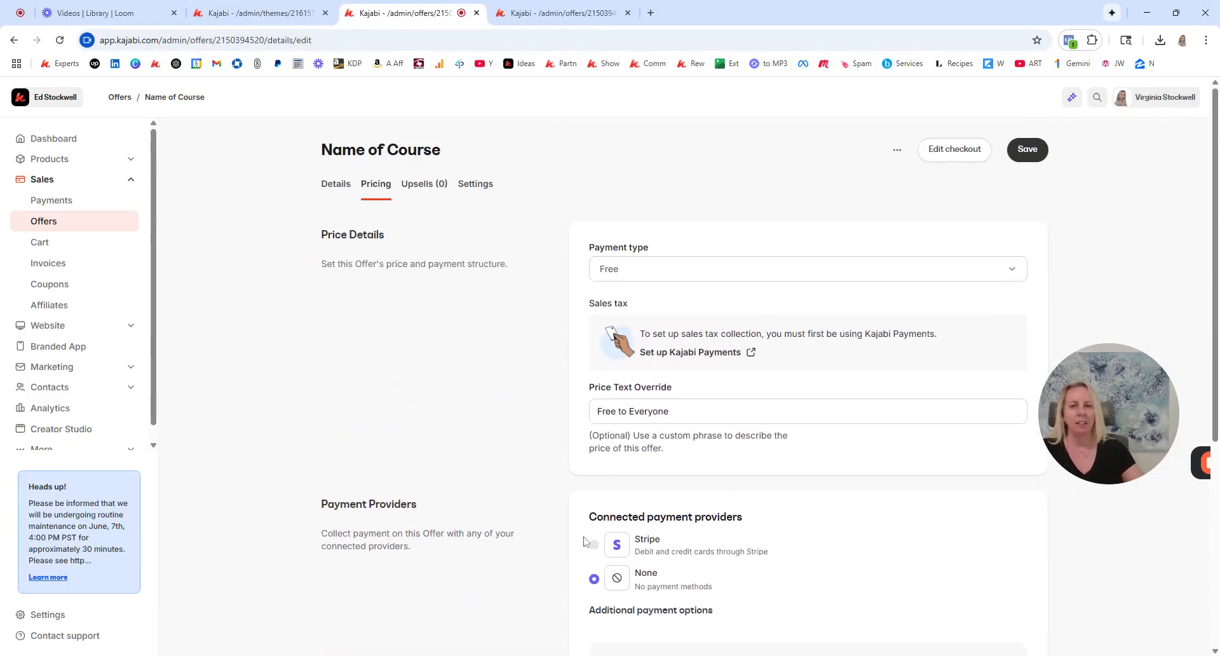
pyautogui.click(421, 189)
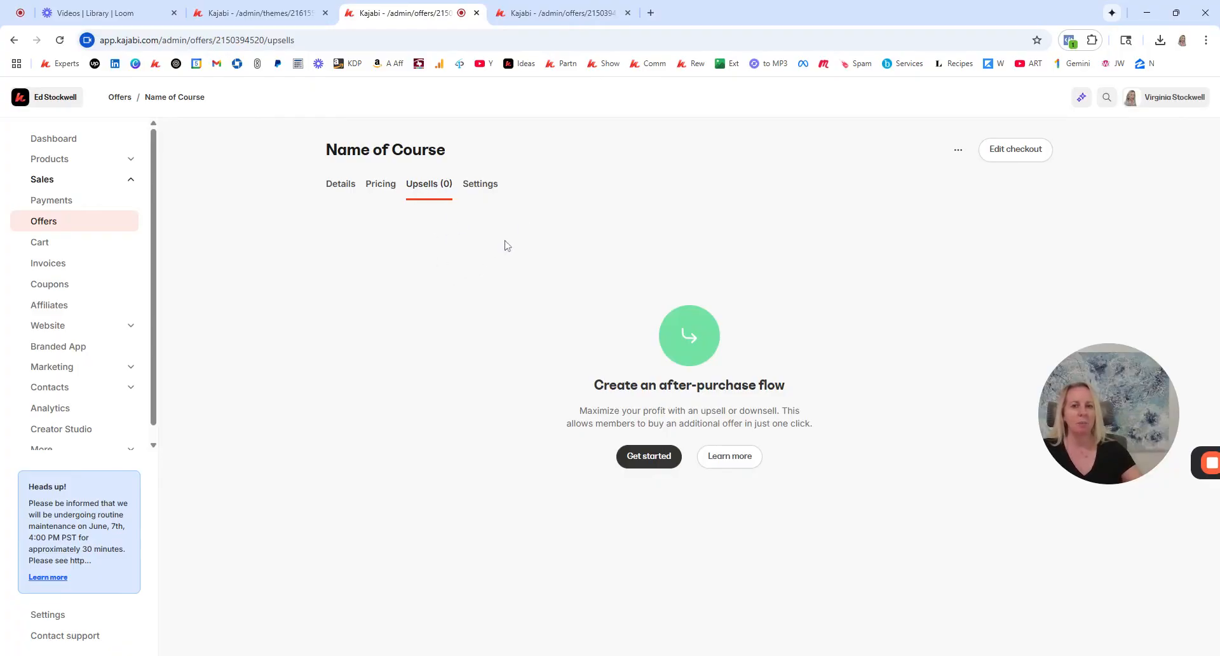
pyautogui.click(485, 188)
pyautogui.scroll(-2, 654, 351)
pyautogui.scroll(-1, 692, 322)
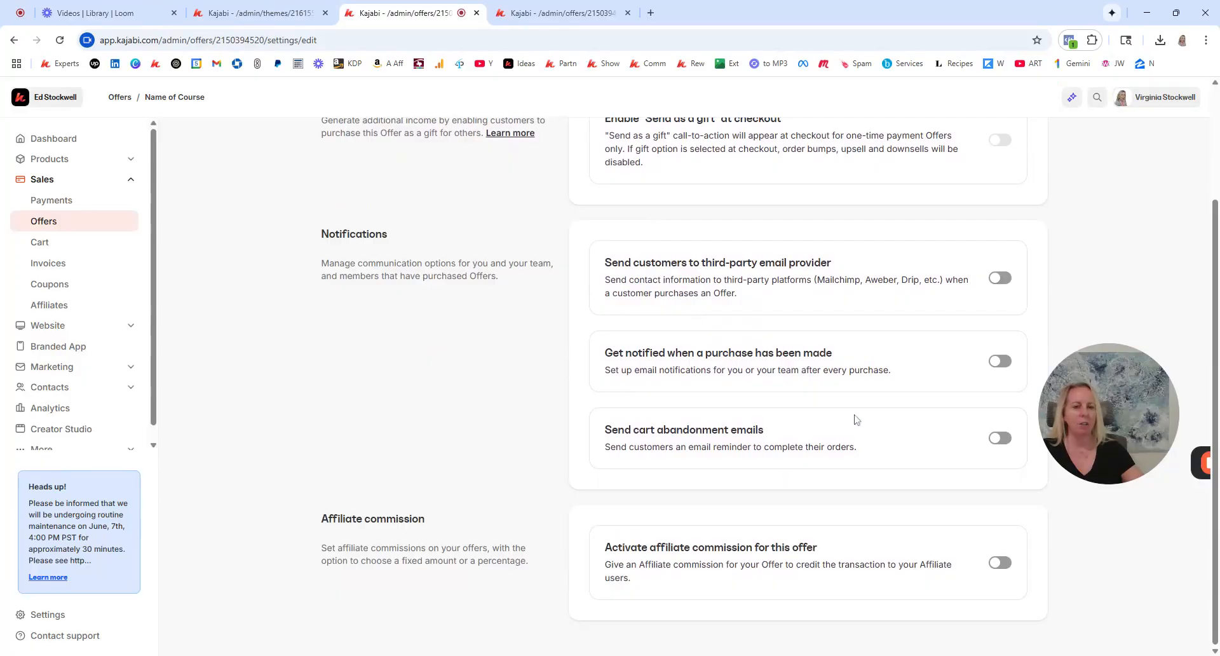
# Turn on purchase notifications, add the recipient's email address, and save the offer settings
pyautogui.click(999, 361)
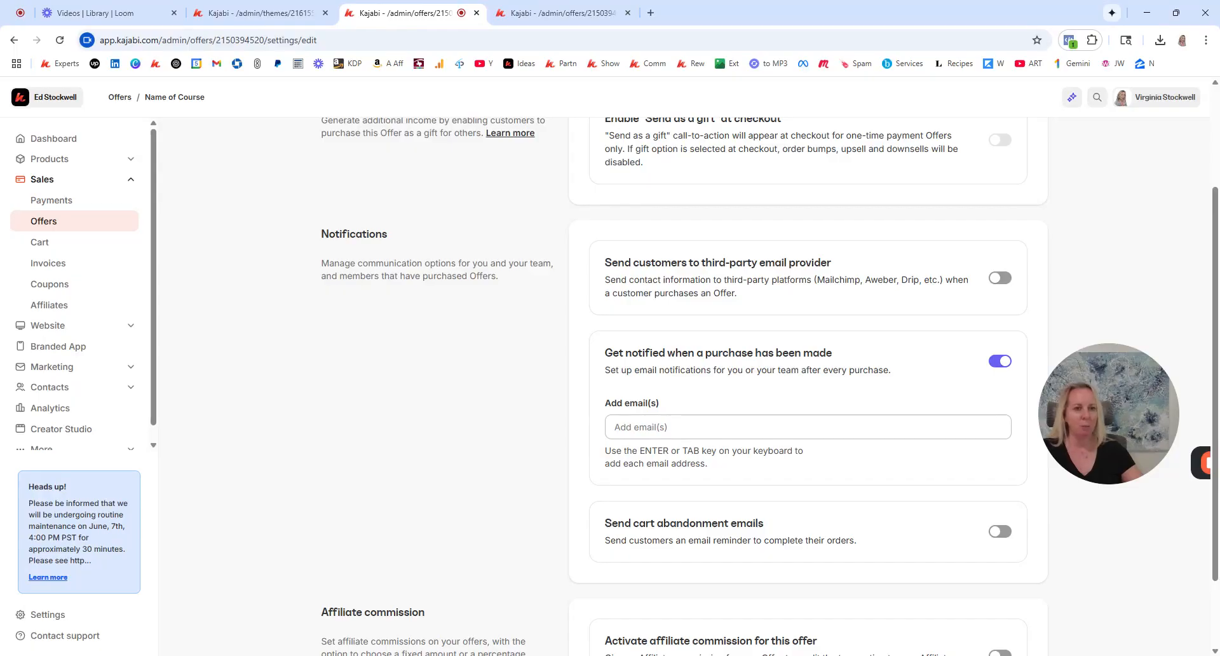
pyautogui.click(722, 428)
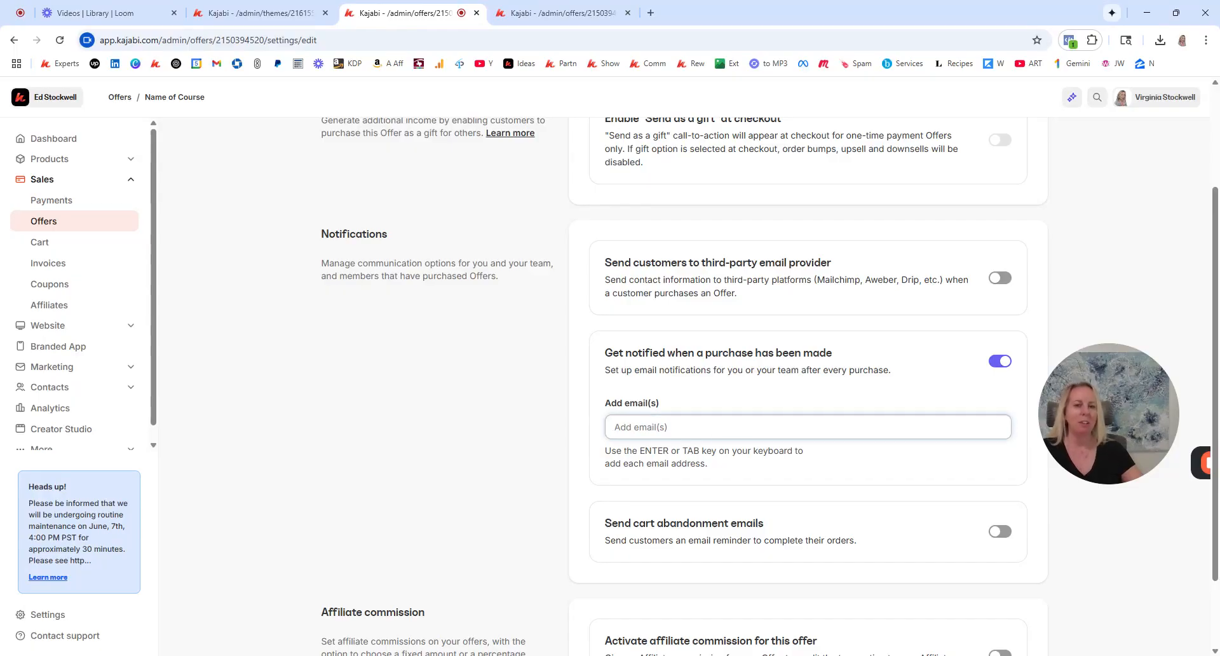
pyautogui.click(723, 450)
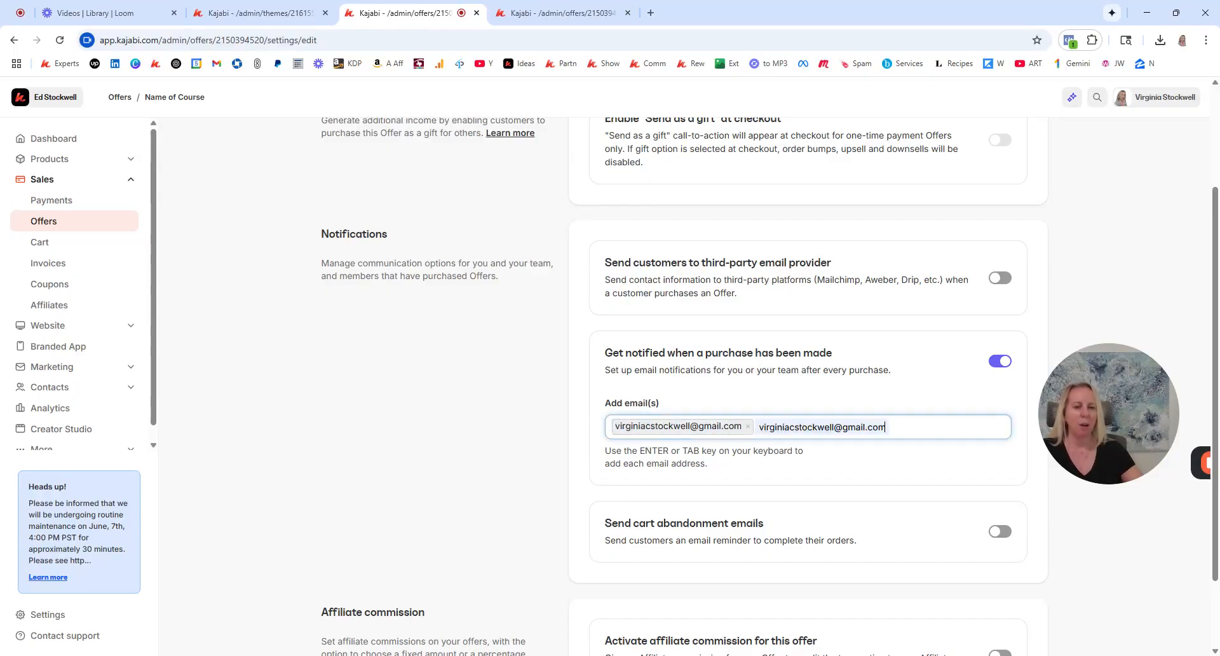
pyautogui.scroll(3, 1040, 229)
pyautogui.click(1027, 150)
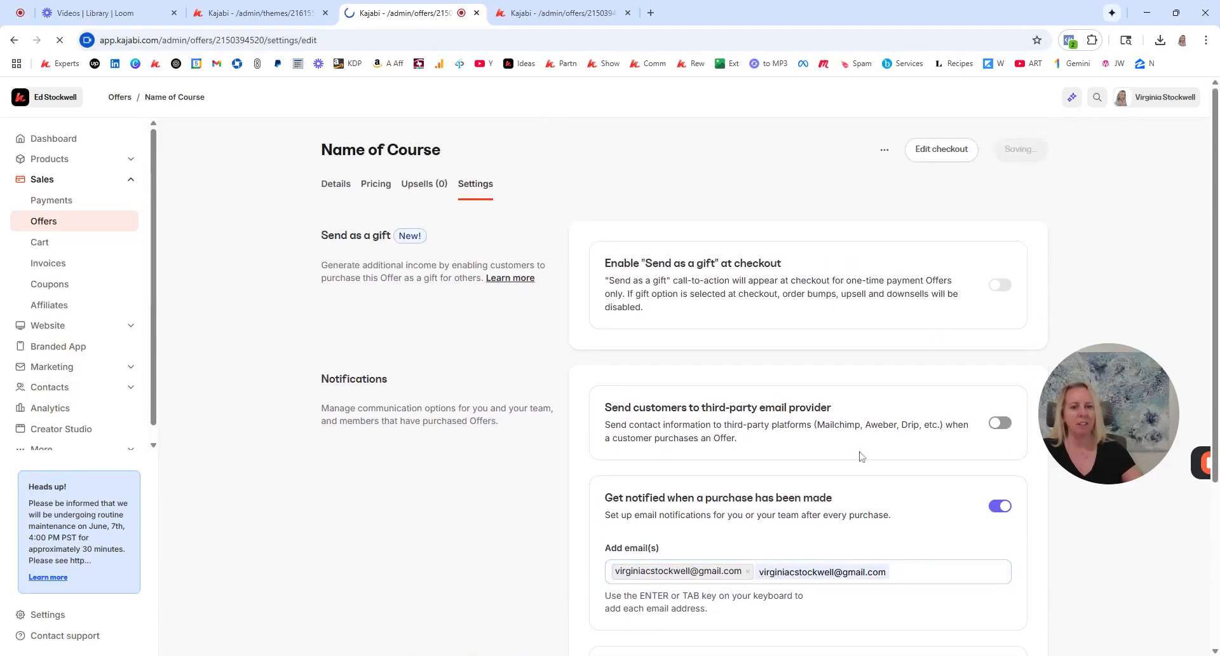
# Enable cart abandonment emails, examine the reminder choices, and turn the emails off again
pyautogui.scroll(-3, 860, 455)
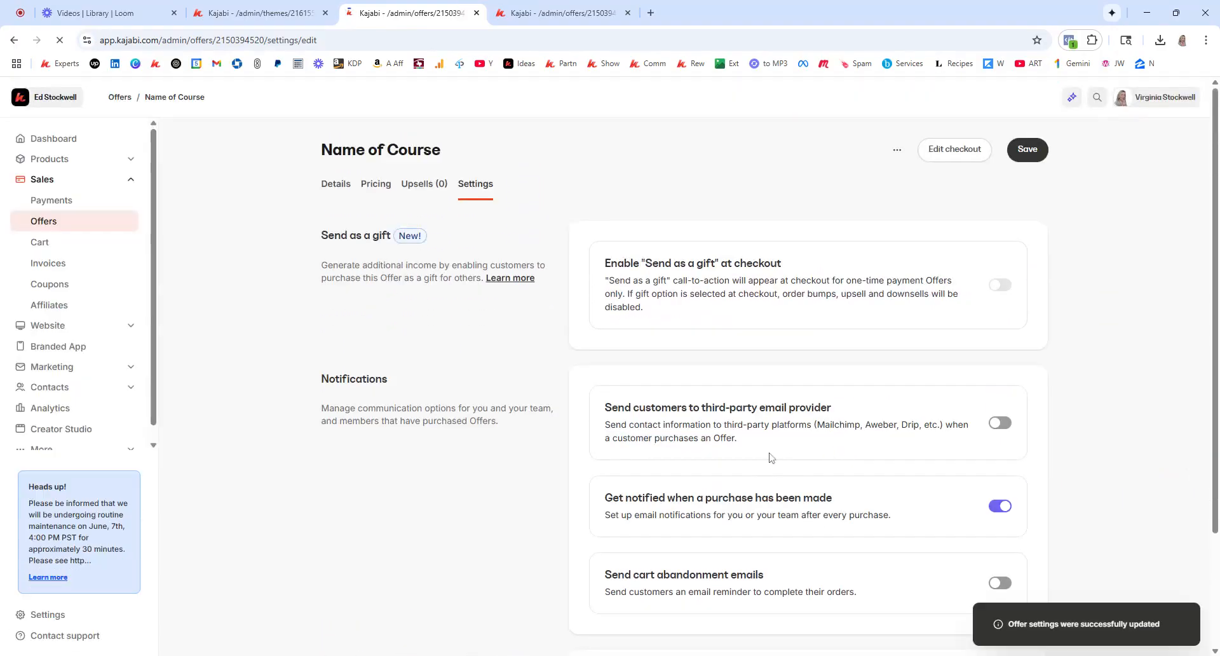
pyautogui.scroll(-1, 769, 453)
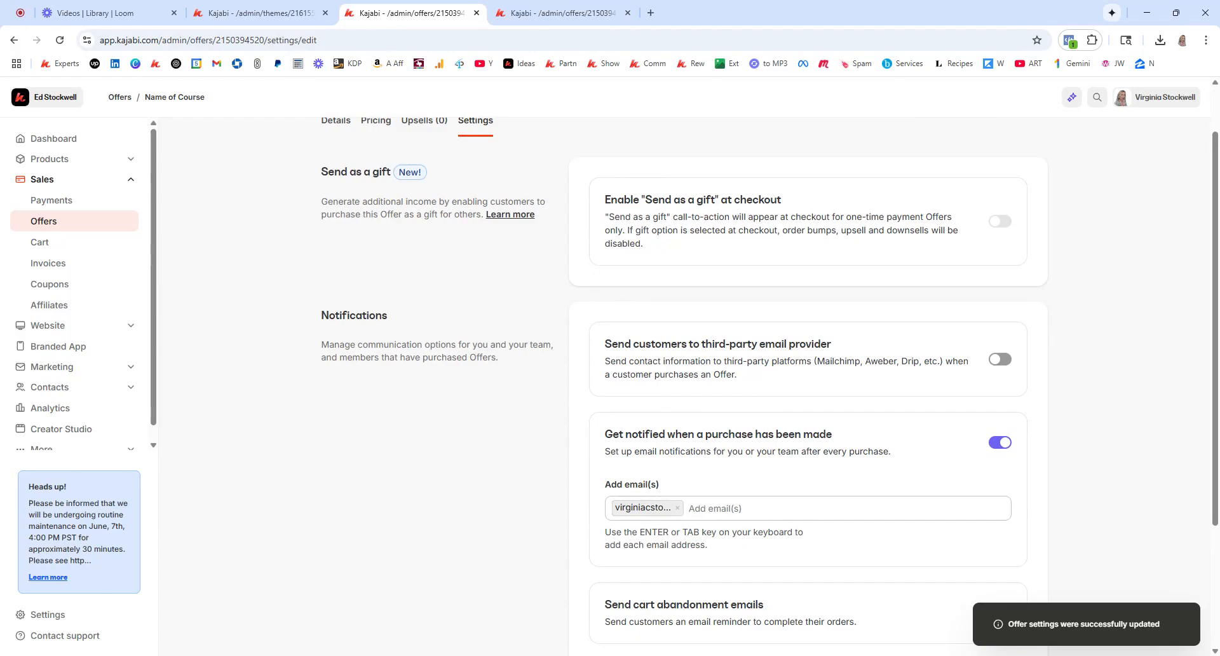
pyautogui.scroll(-2, 696, 499)
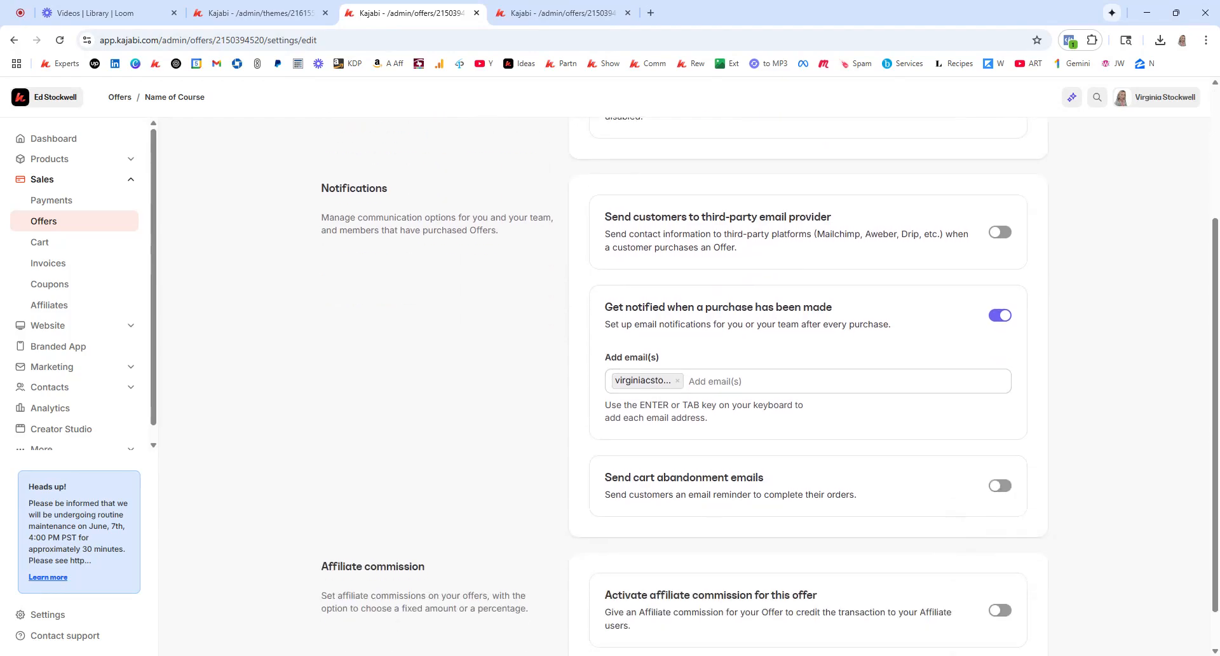
pyautogui.click(999, 487)
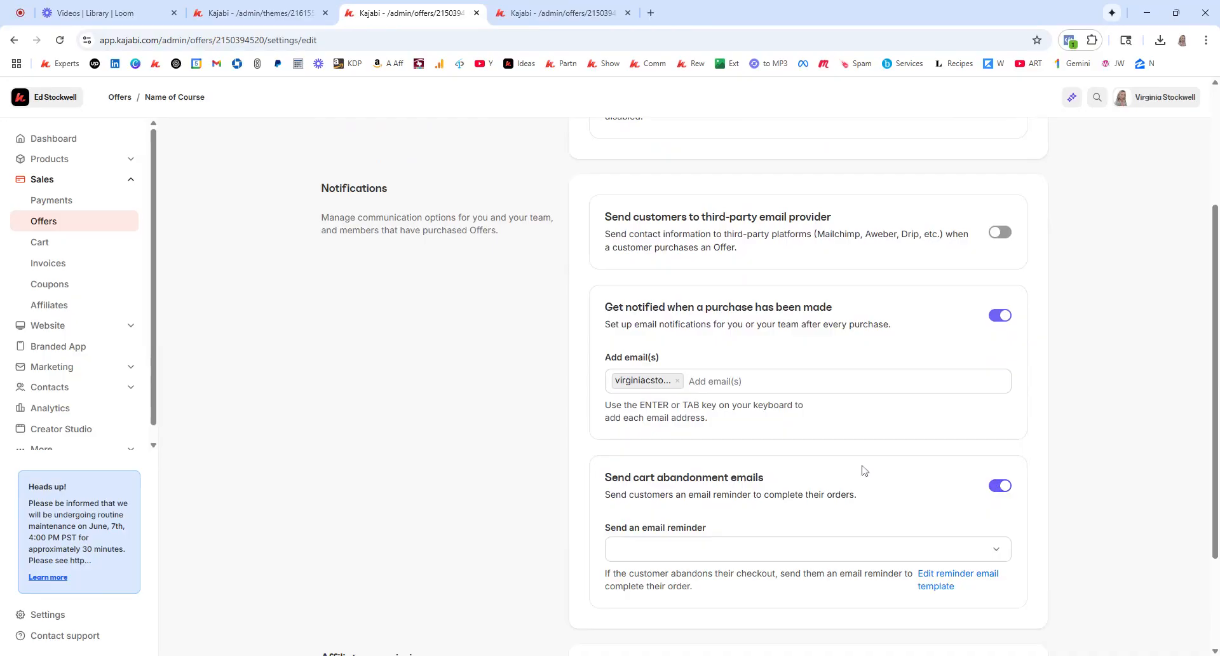
pyautogui.scroll(-2, 862, 468)
pyautogui.click(737, 415)
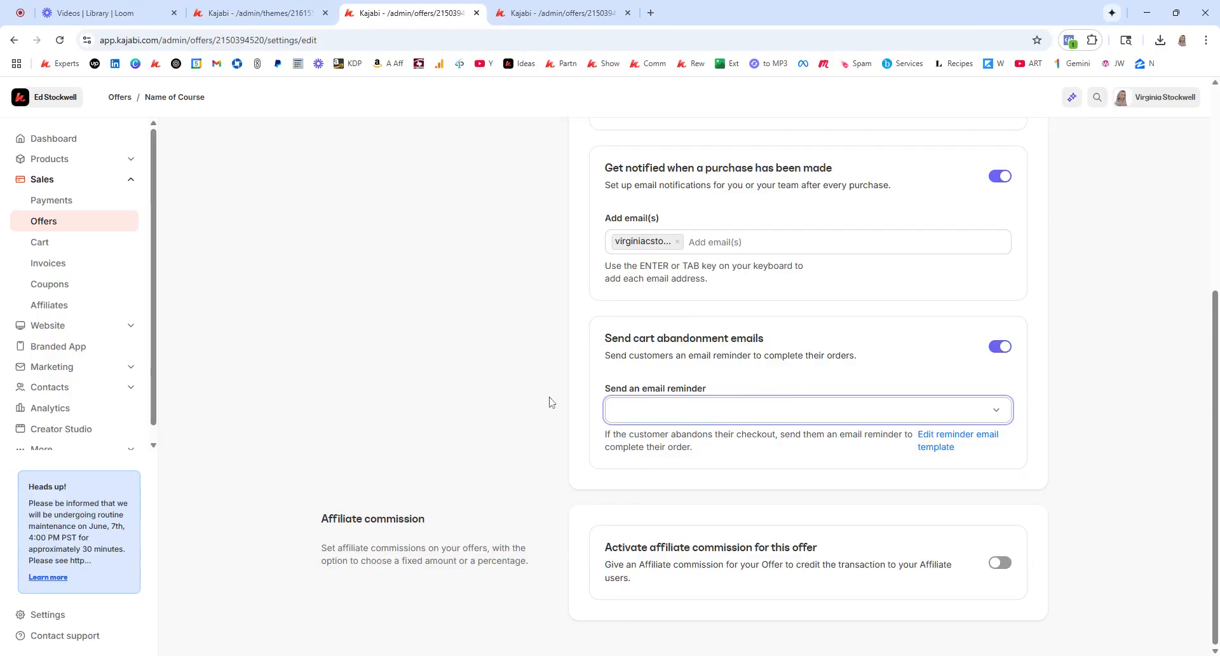
pyautogui.click(1044, 384)
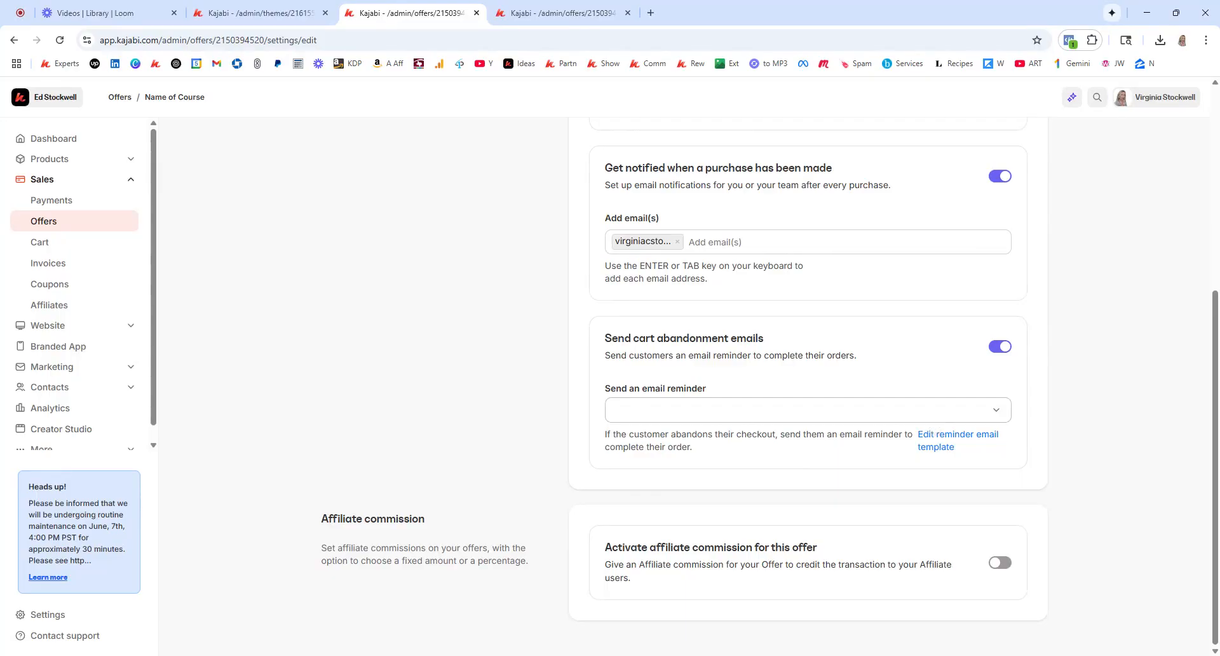
pyautogui.click(932, 413)
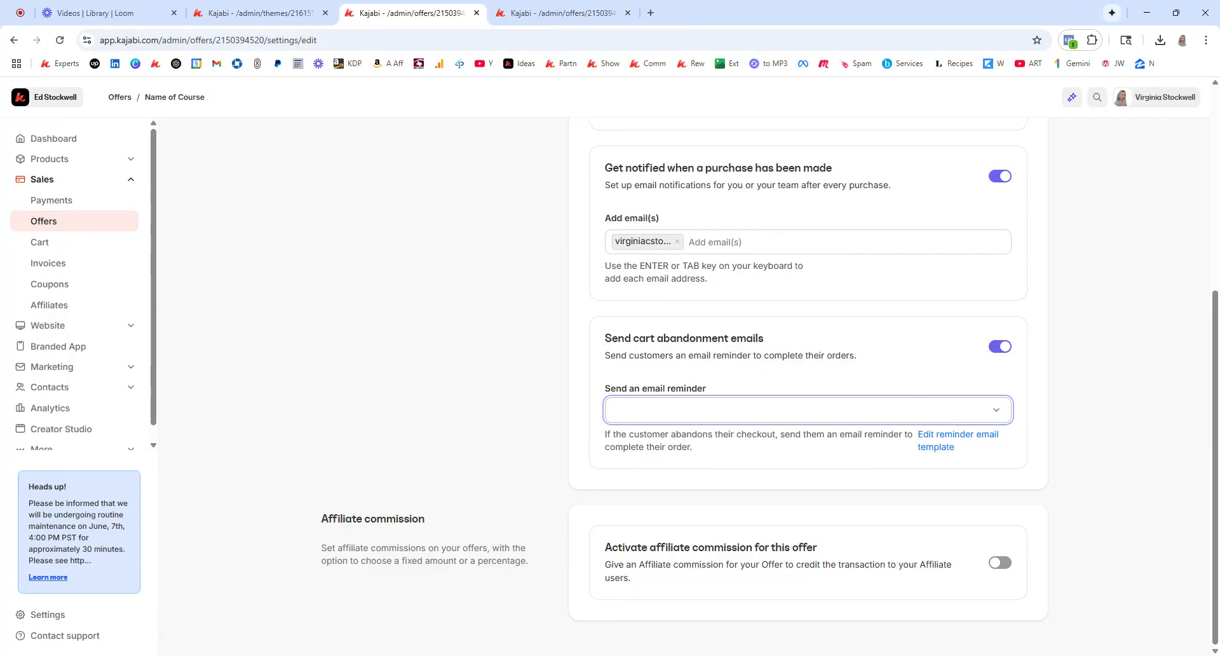
pyautogui.click(1180, 387)
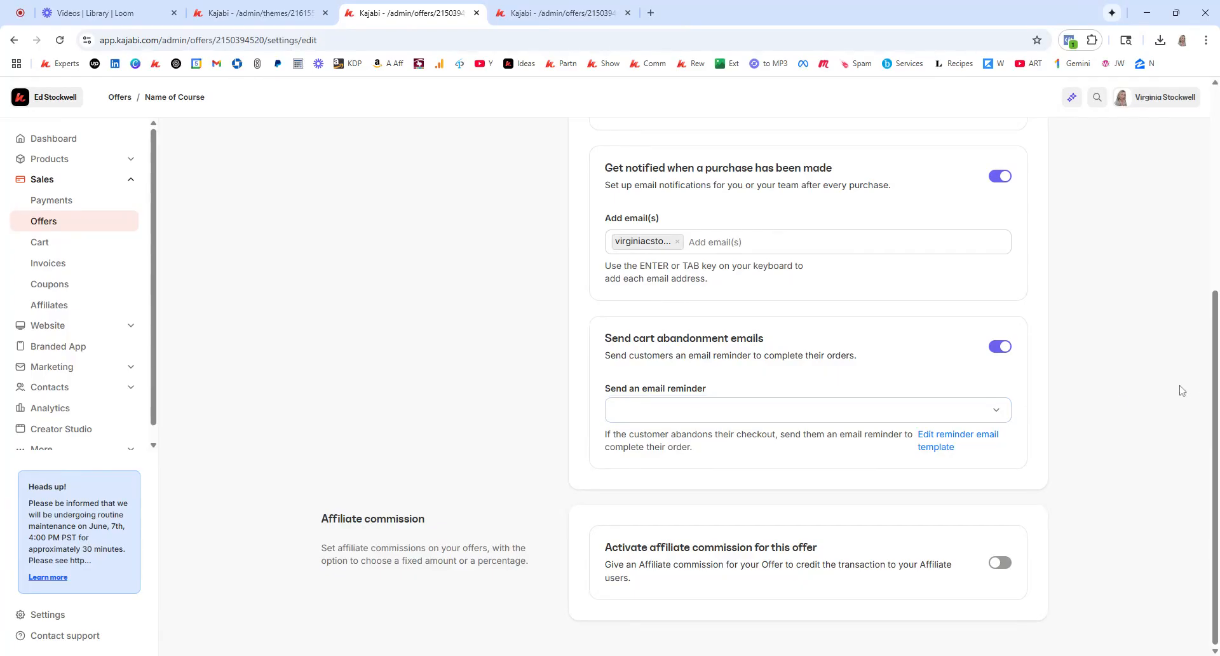
pyautogui.click(1001, 348)
# Disable the banner image on the offer's checkout page and save the page
pyautogui.scroll(4, 965, 399)
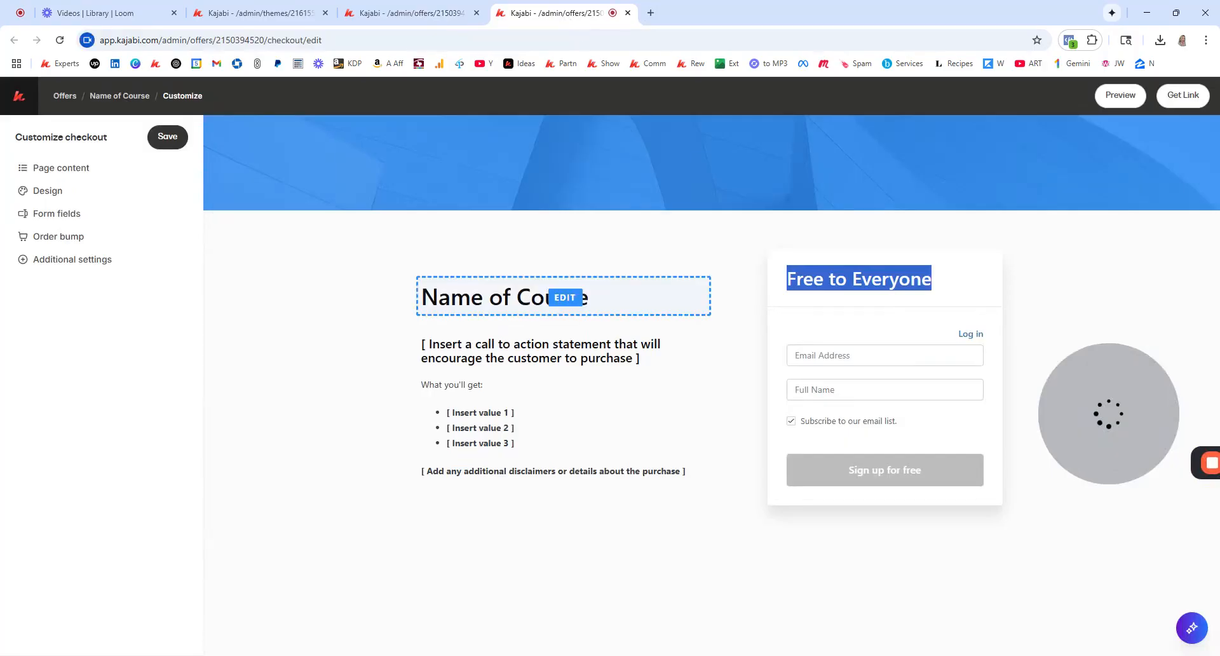
pyautogui.click(311, 342)
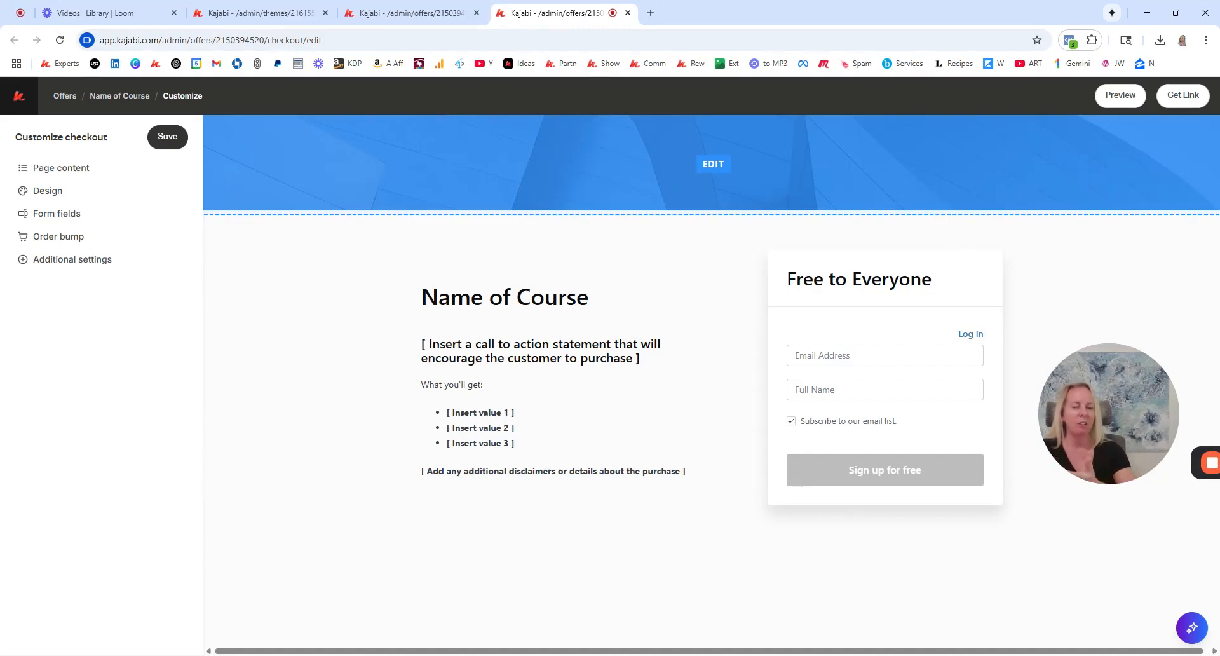
pyautogui.click(364, 151)
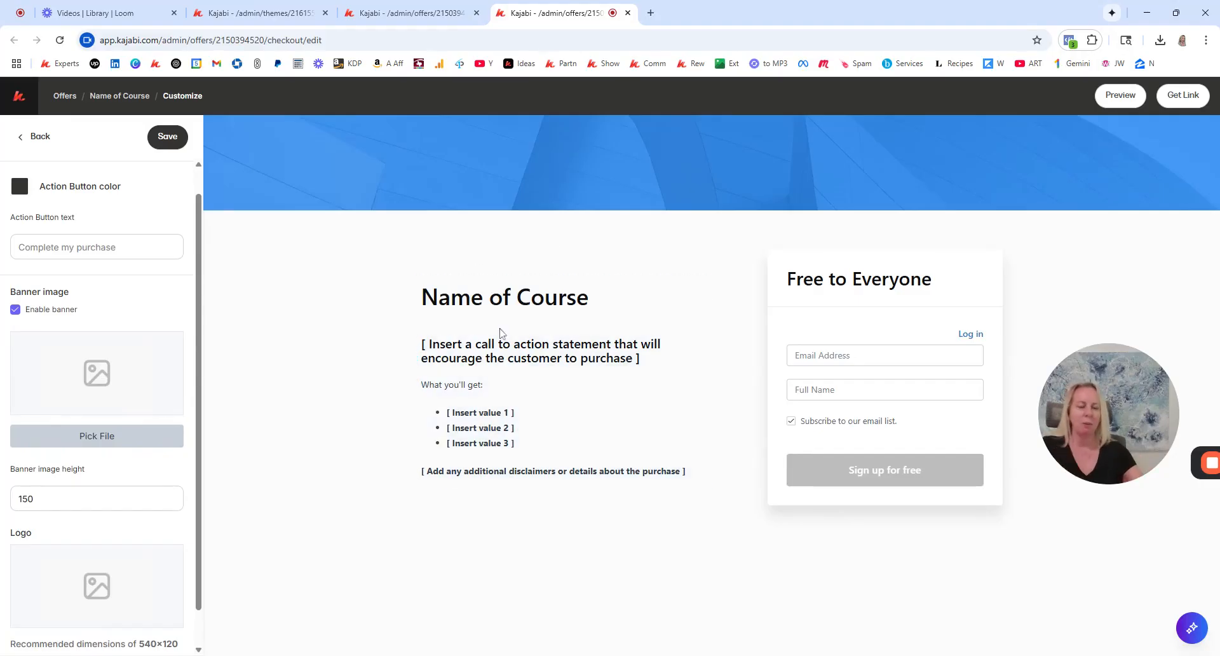
pyautogui.click(16, 311)
pyautogui.click(170, 139)
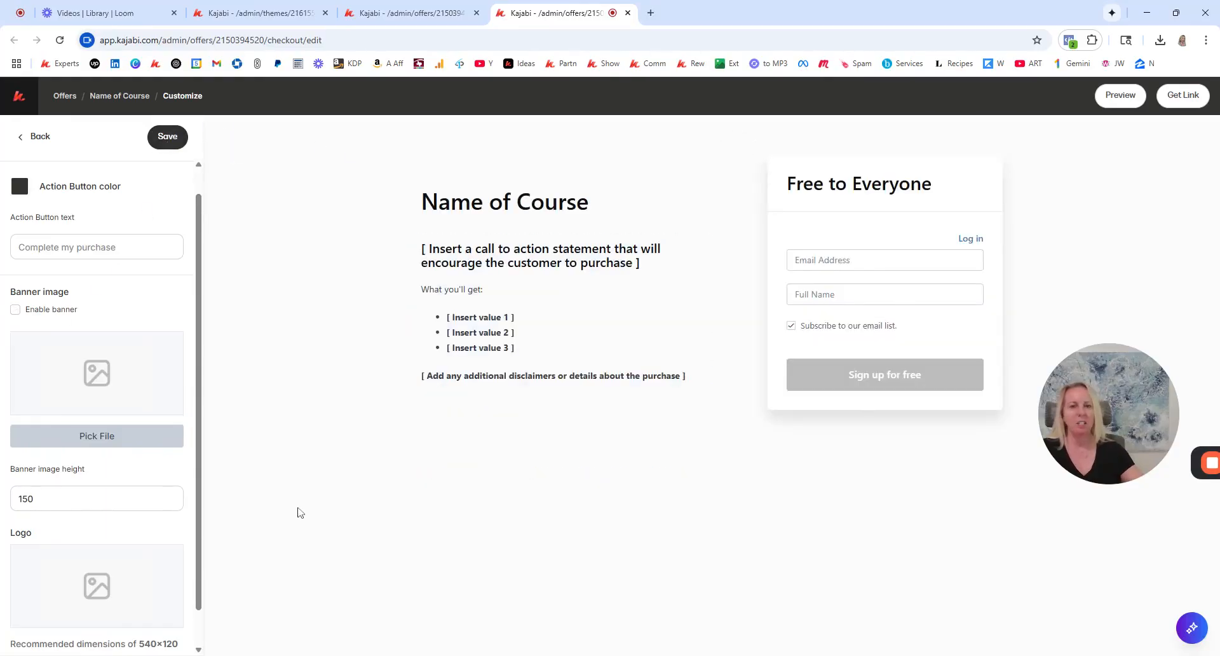
# Set the "Online Course" illustration as the offer's image in its details and save the offer
pyautogui.click(437, 13)
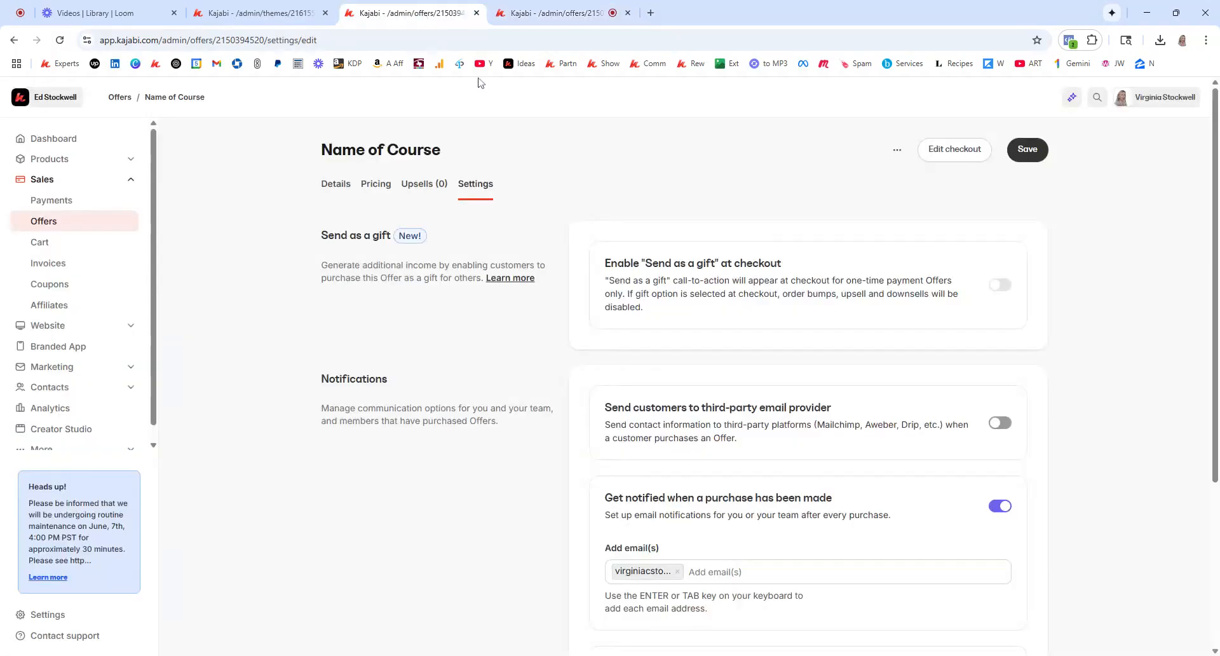
pyautogui.click(343, 189)
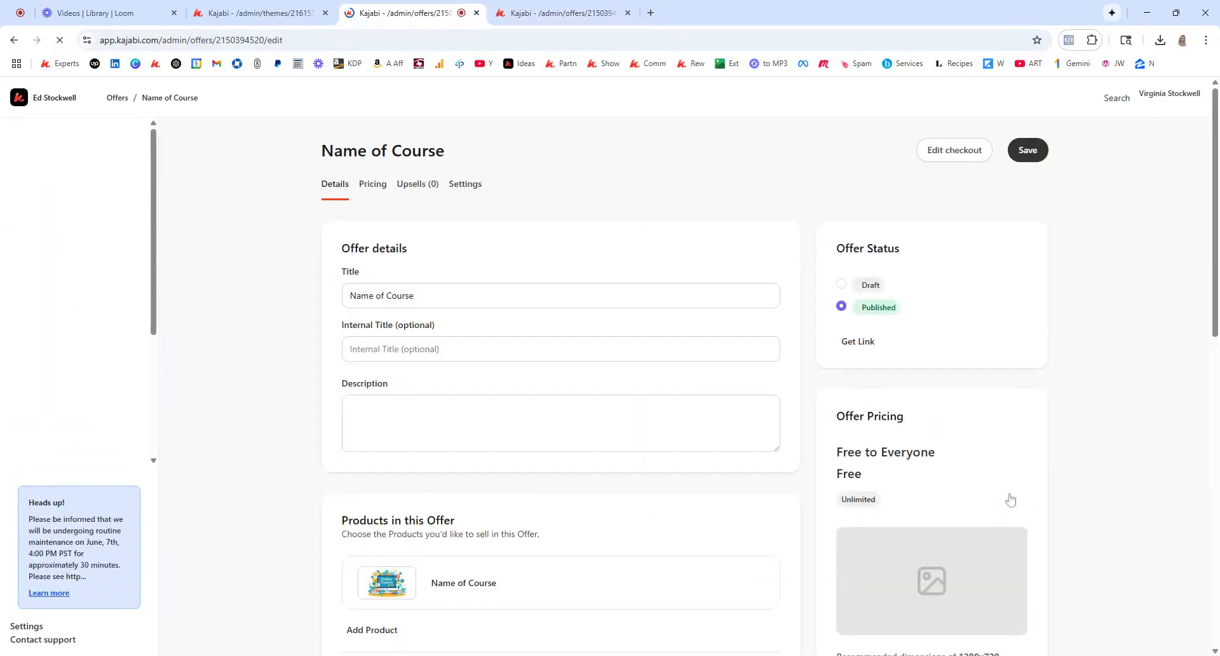
pyautogui.scroll(-3, 985, 474)
pyautogui.click(910, 495)
pyautogui.click(877, 531)
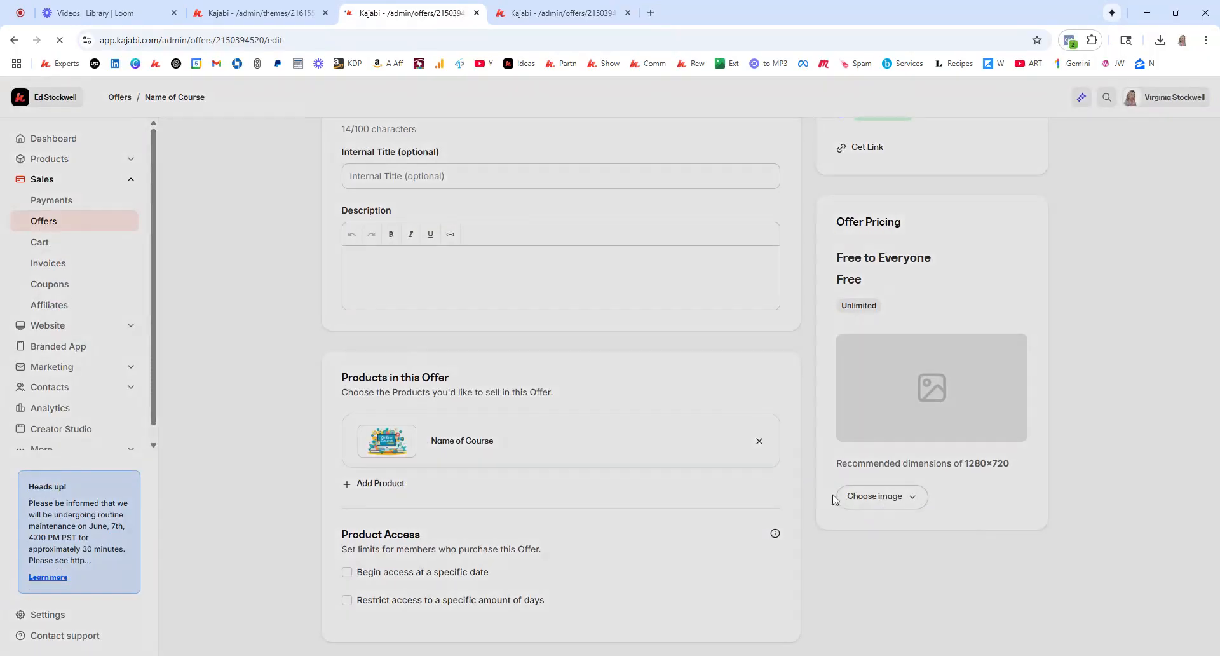
pyautogui.click(438, 254)
pyautogui.click(877, 174)
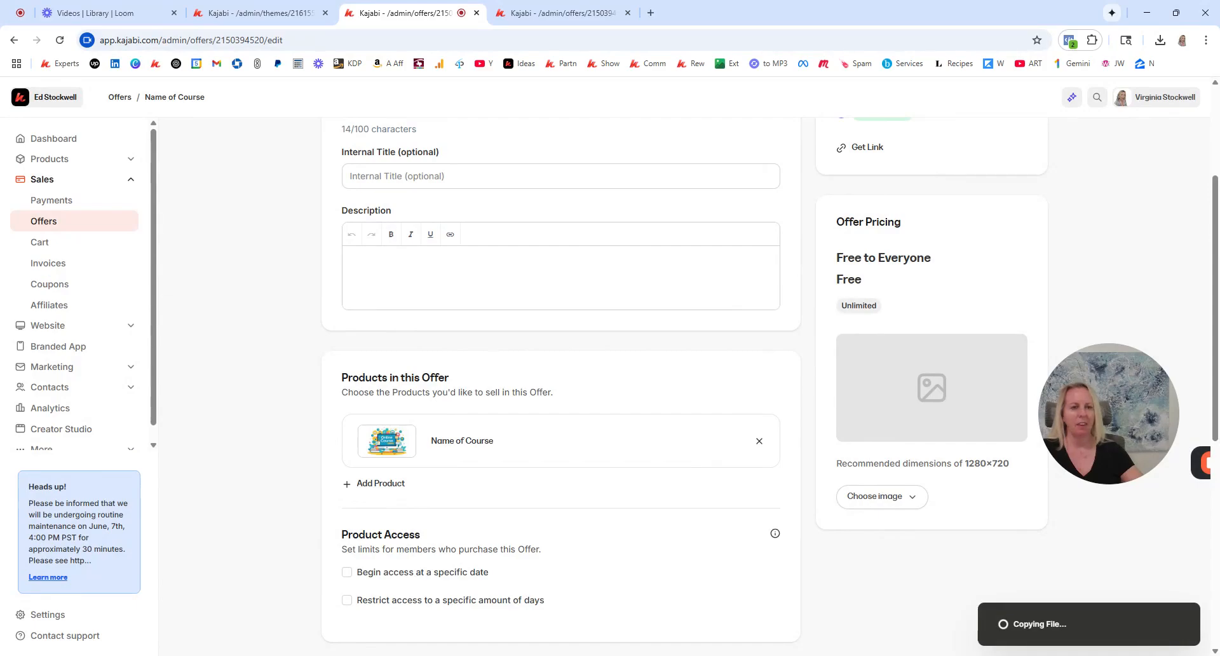
pyautogui.scroll(3, 1010, 185)
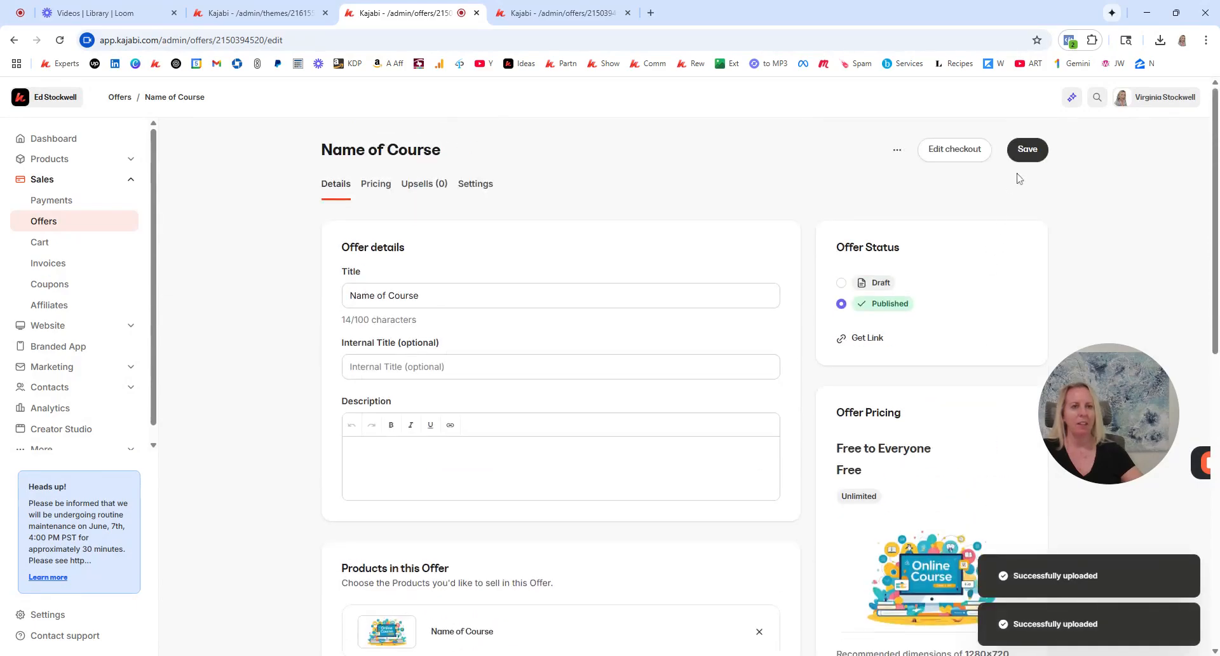
pyautogui.click(1035, 151)
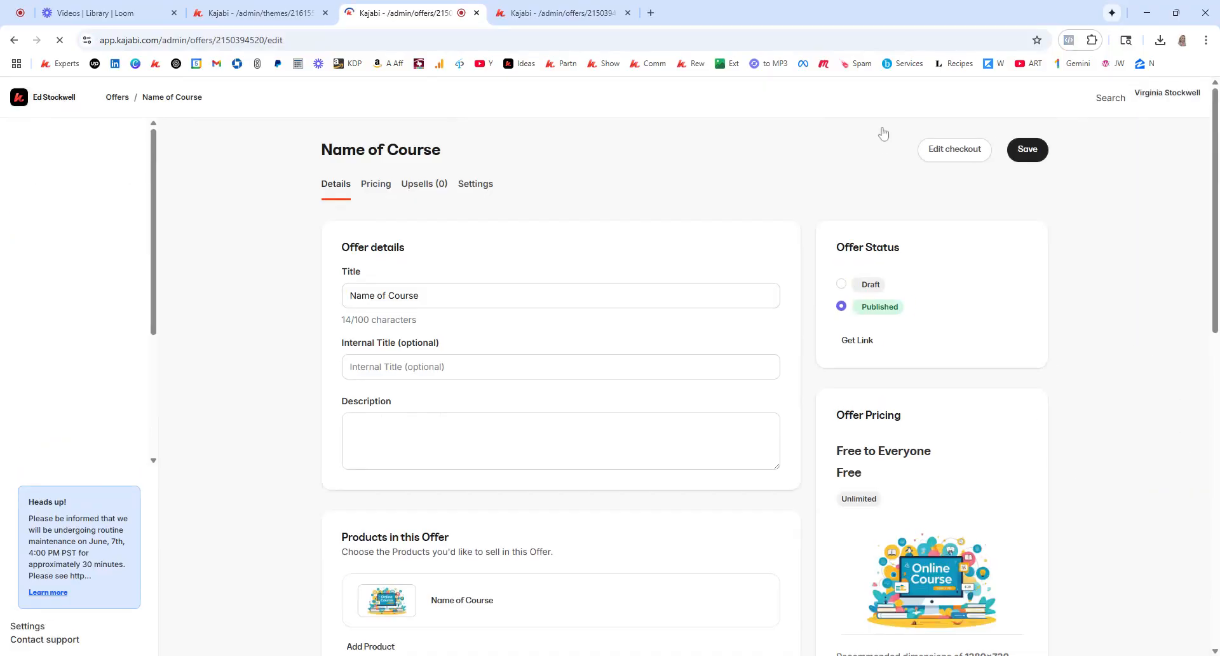
# Examine the offer's checkout page alongside the landing page's "Yes, I Need This" popup checkout button
pyautogui.click(553, 13)
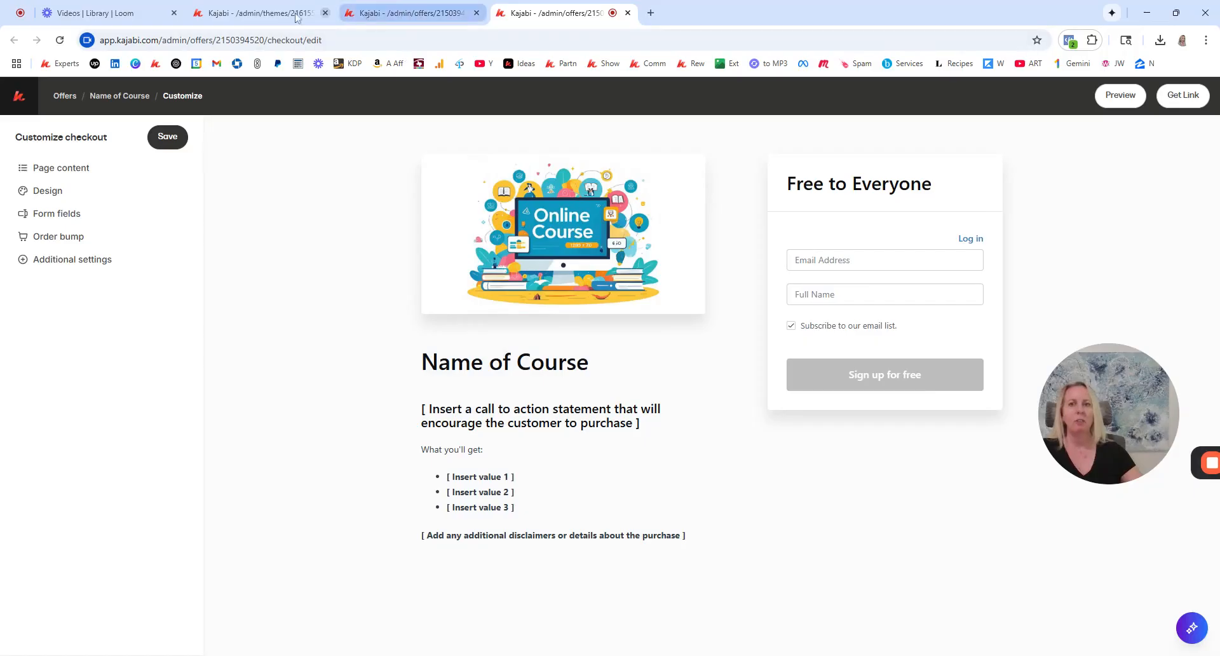
pyautogui.click(240, 12)
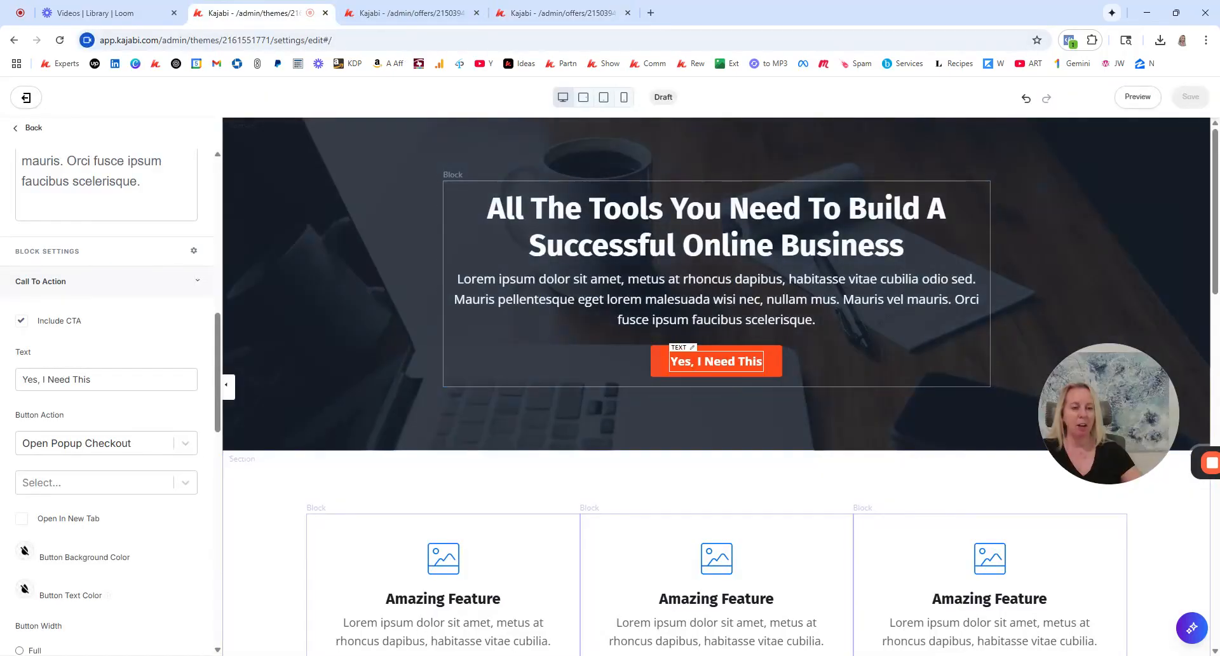
pyautogui.click(565, 7)
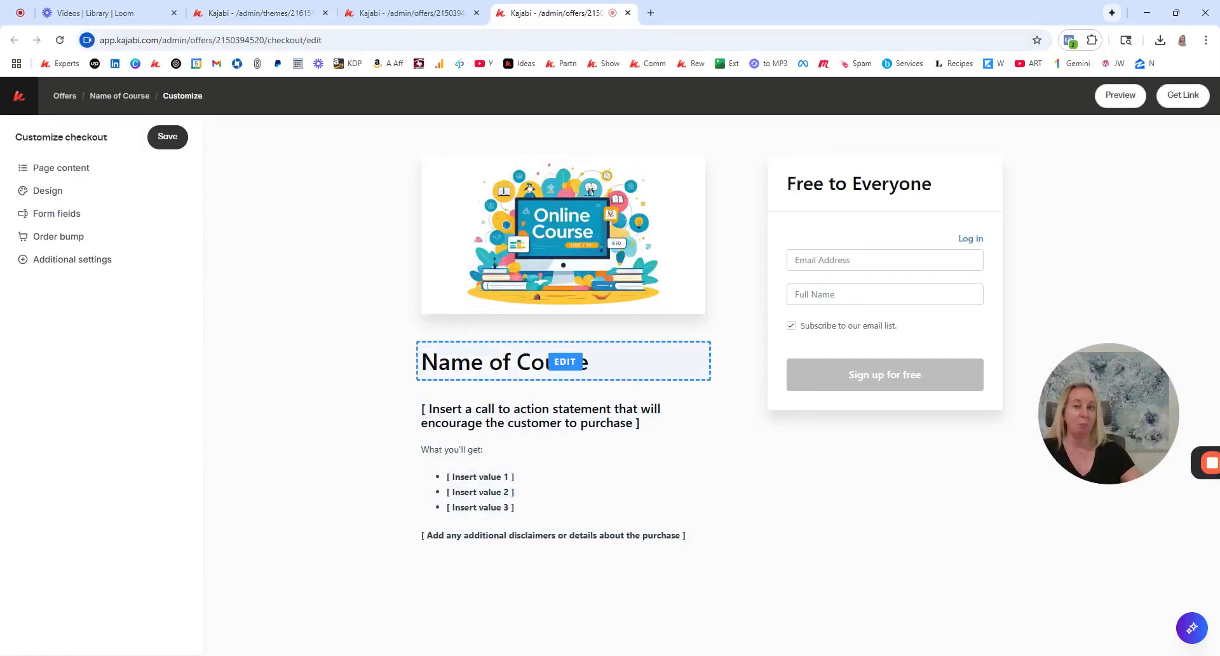
pyautogui.click(279, 9)
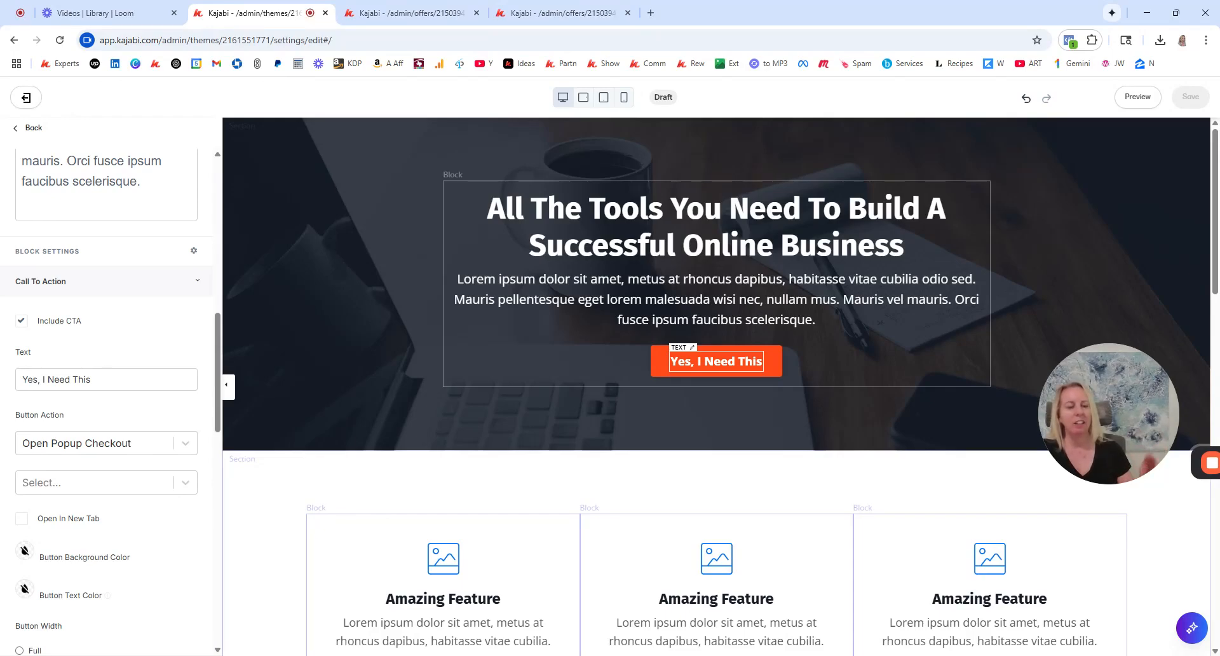
pyautogui.click(559, 12)
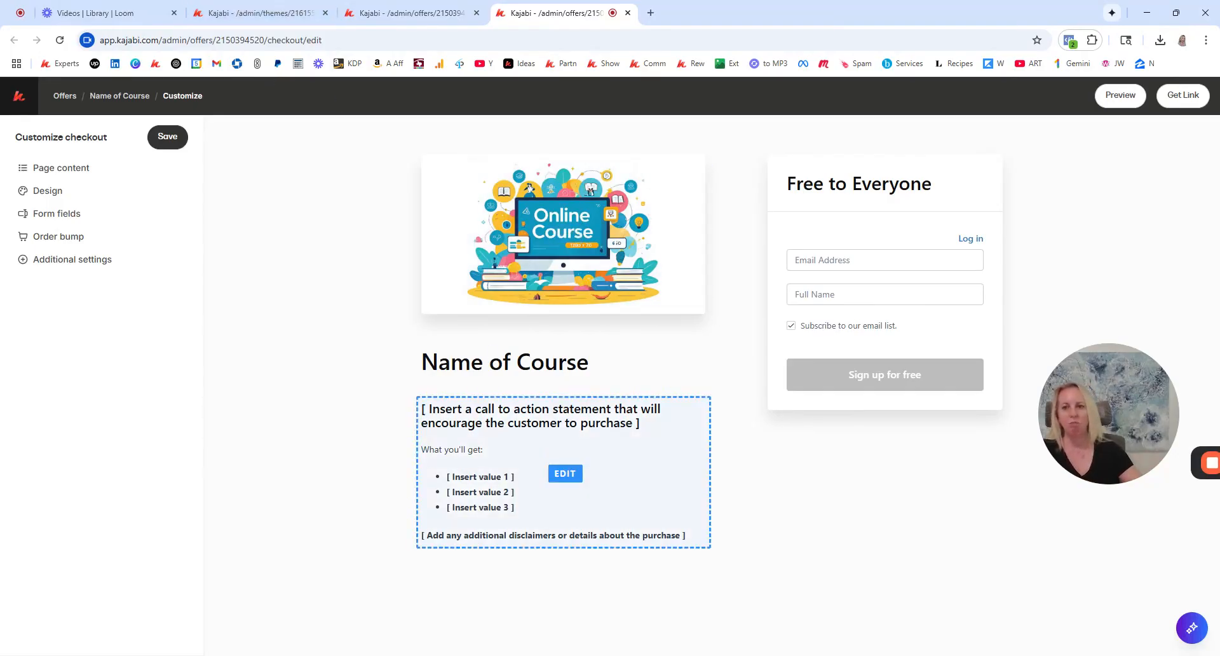
# Change the "What you'll get:" line in the checkout description to "What's included:" and save the checkout page
pyautogui.click(565, 473)
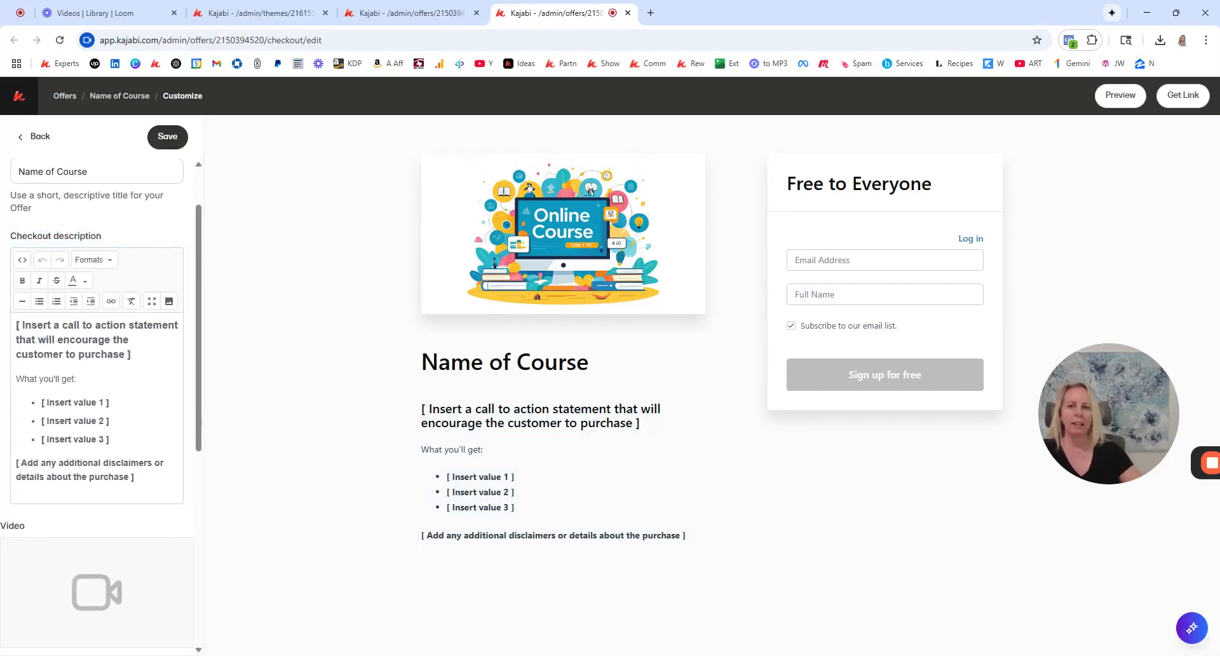
pyautogui.moveTo(131, 354); pyautogui.dragTo(2, 325)
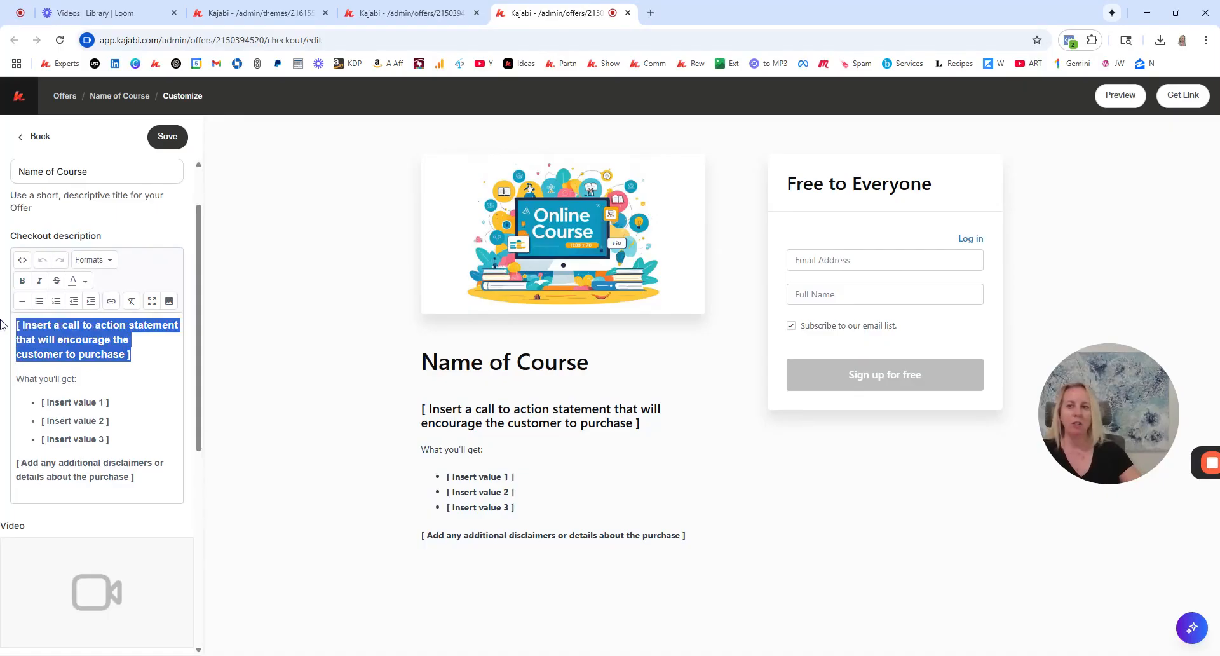
pyautogui.click(44, 354)
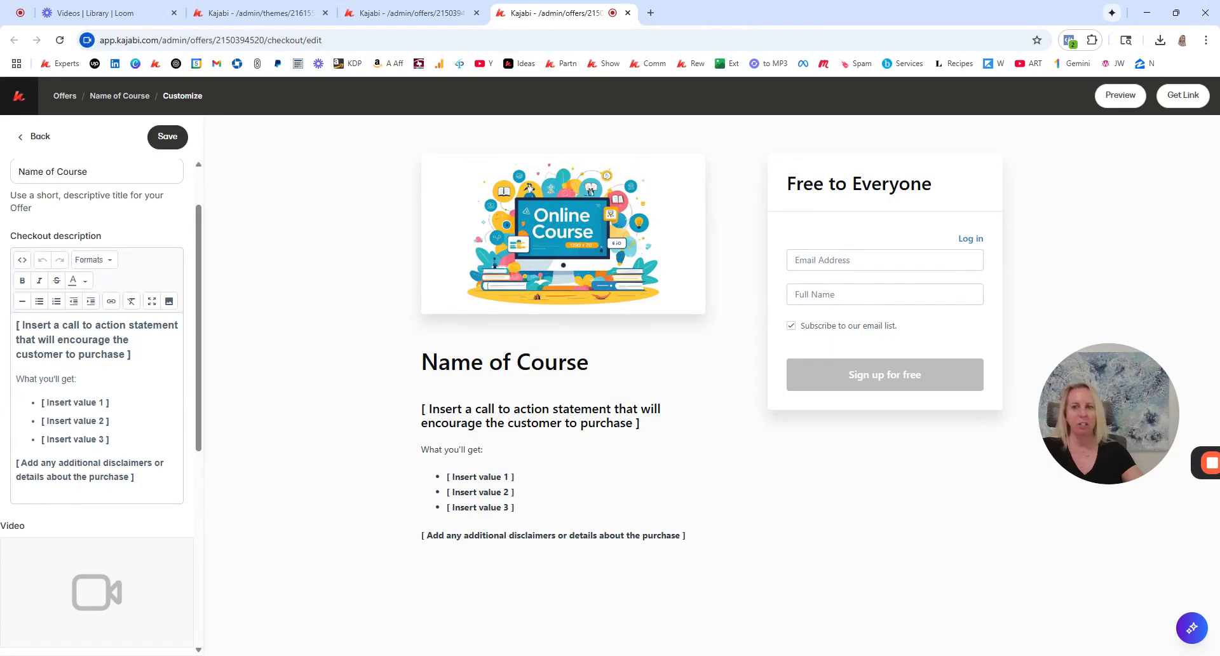
pyautogui.moveTo(132, 353); pyautogui.dragTo(1, 329)
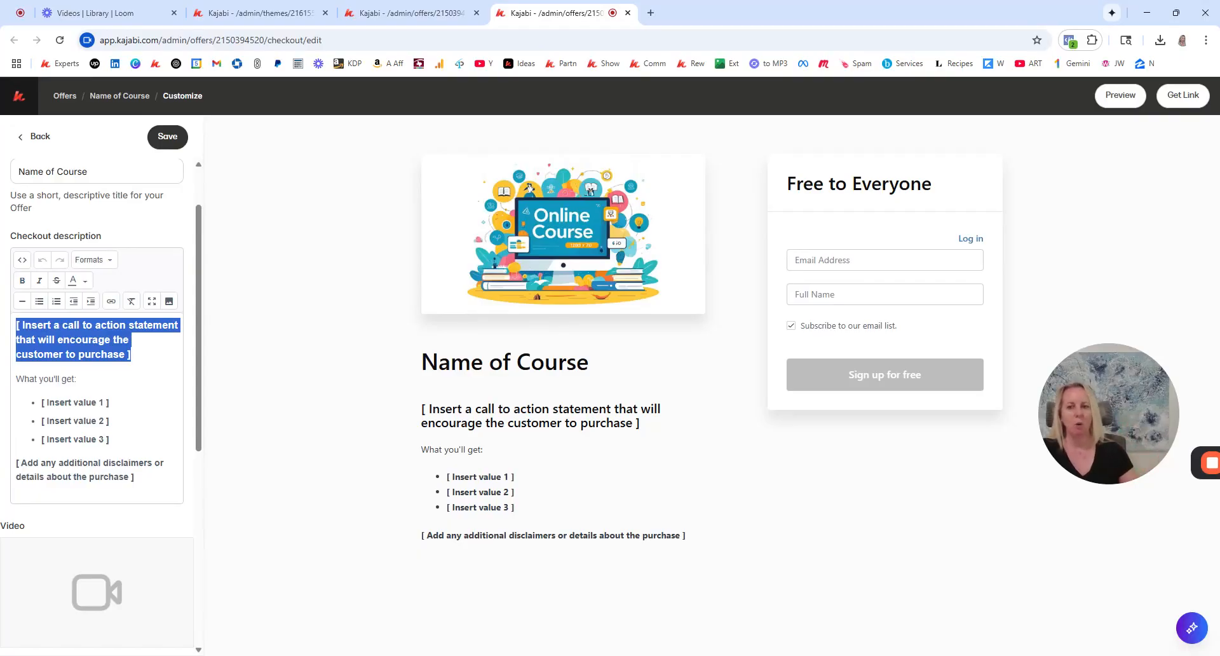
pyautogui.click(79, 379)
pyautogui.scroll(-1, 97, 387)
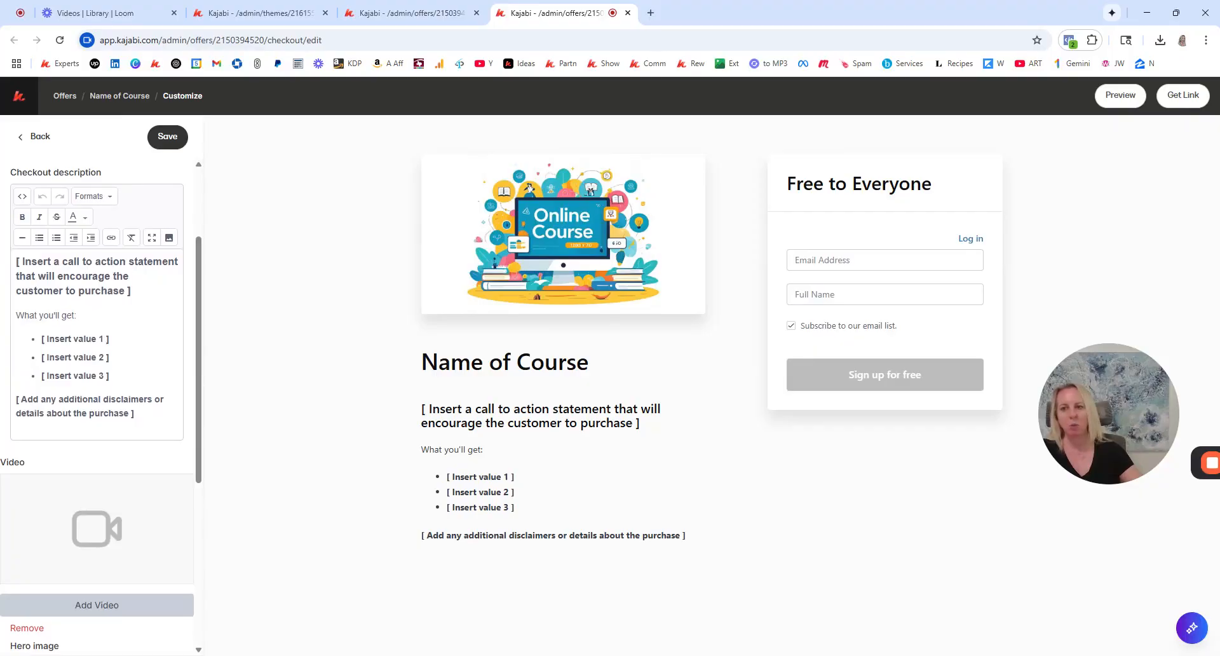
pyautogui.write("'")
pyautogui.write('s include')
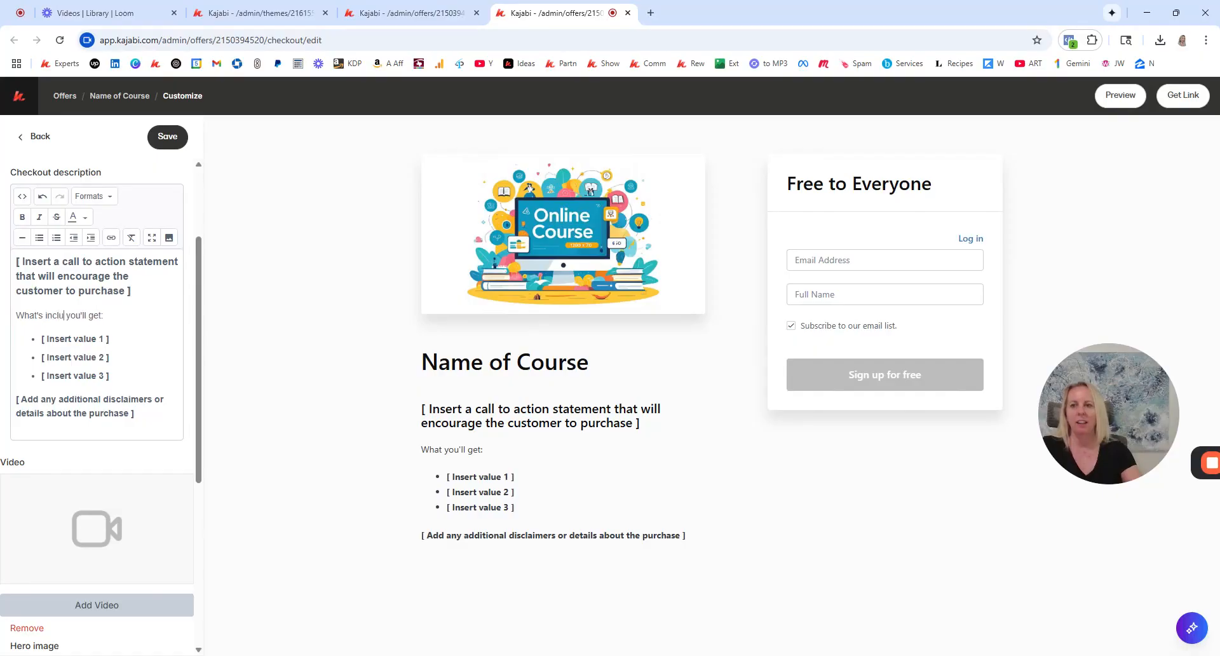
pyautogui.write('d')
pyautogui.press('Delete')
pyautogui.press('Delete')
pyautogui.press('Delete')
pyautogui.press('Delete')
pyautogui.press('Delete')
pyautogui.press('Delete')
pyautogui.press('Delete')
pyautogui.press('Delete')
pyautogui.press('Delete')
pyautogui.press('Delete')
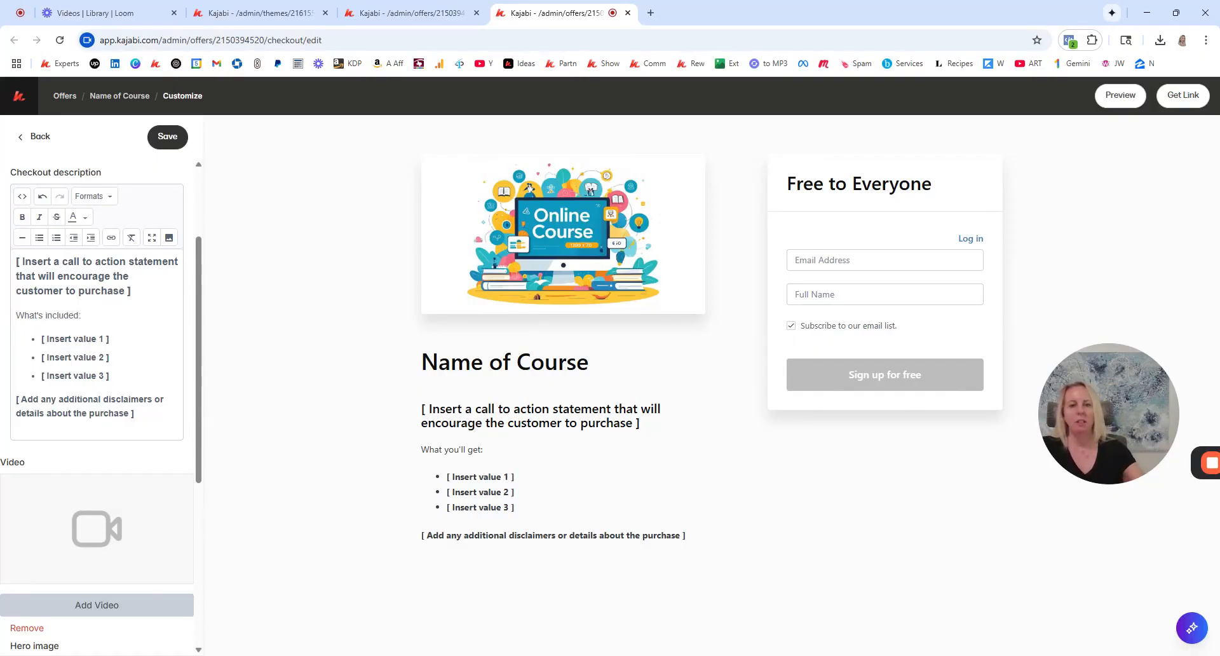
pyautogui.click(169, 138)
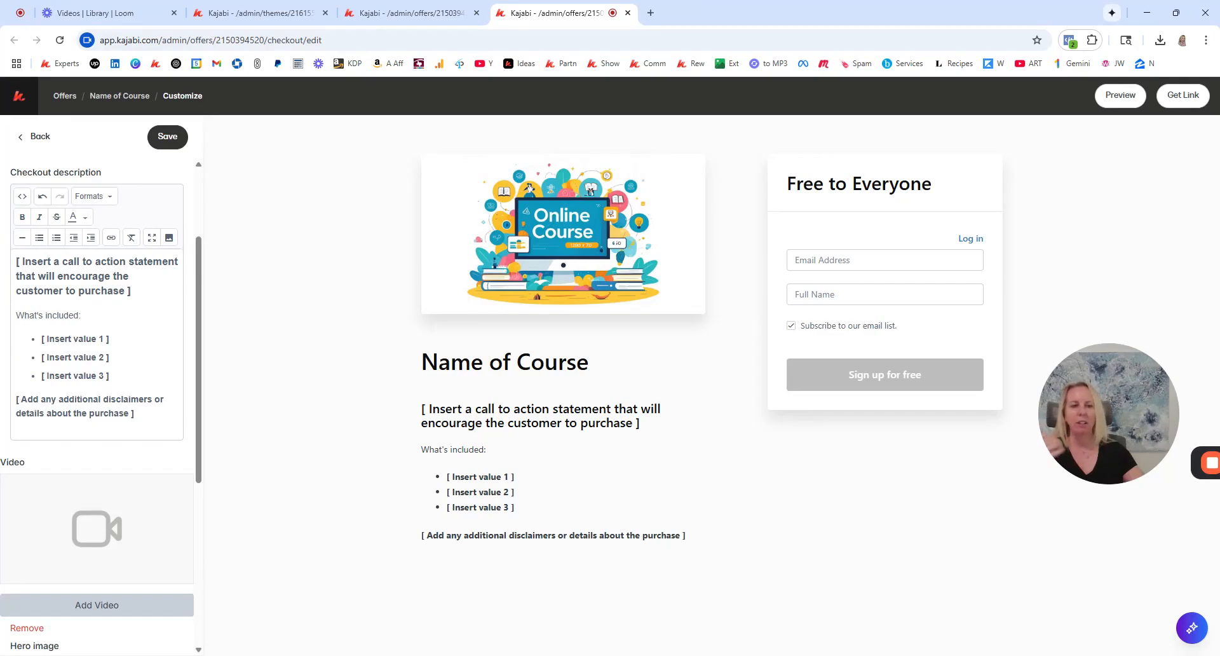
# Replace the disclaimer placeholder in the checkout description with "No refunds." and save the page
pyautogui.click(108, 376)
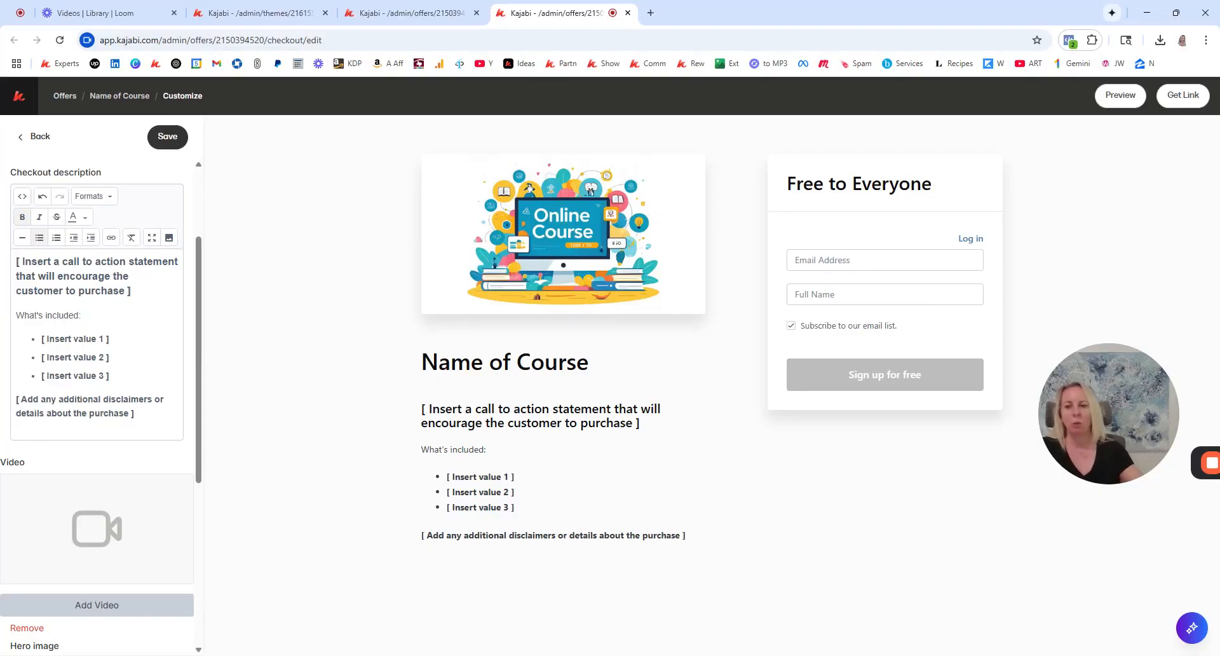
pyautogui.moveTo(134, 413); pyautogui.dragTo(3, 408)
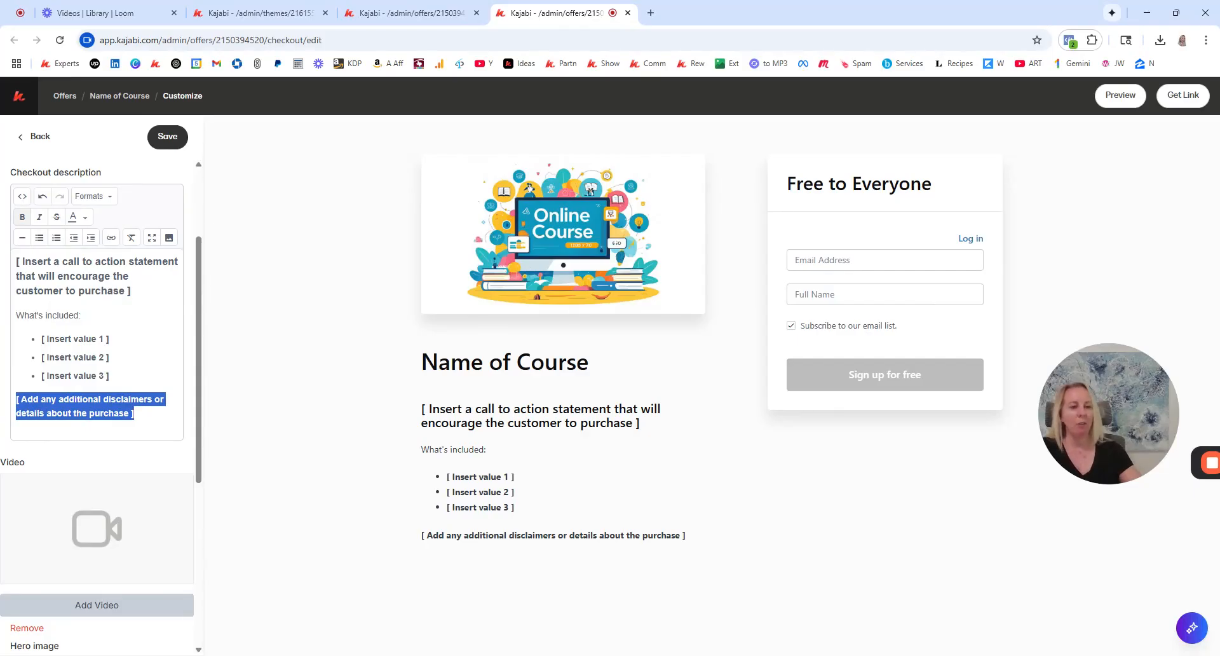
pyautogui.write('No refunds.')
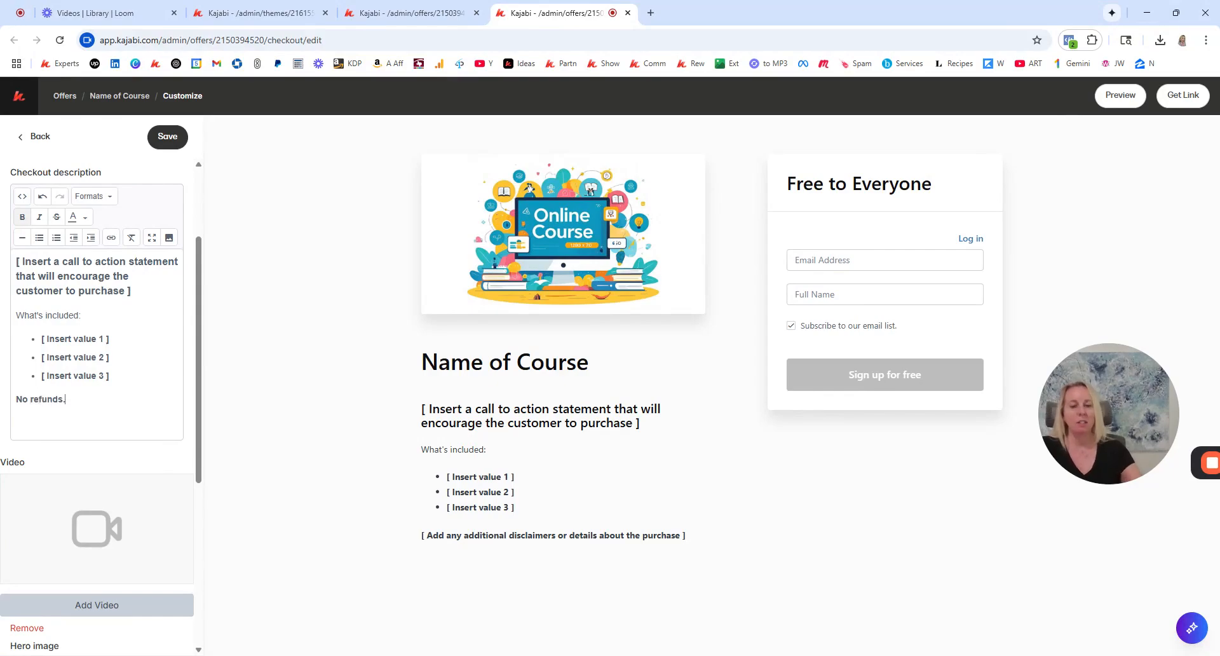
pyautogui.click(167, 136)
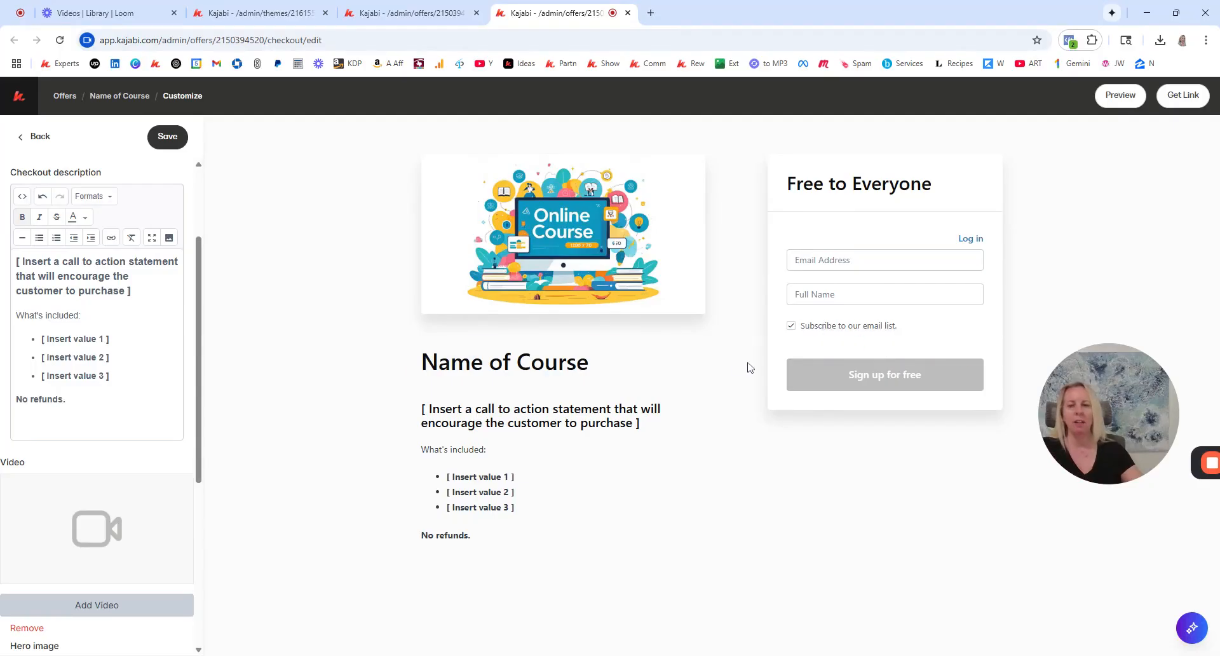
# In the additional checkout settings, try requiring login with new member passwords, saving it, and restore the no-login option for returning members
pyautogui.click(40, 140)
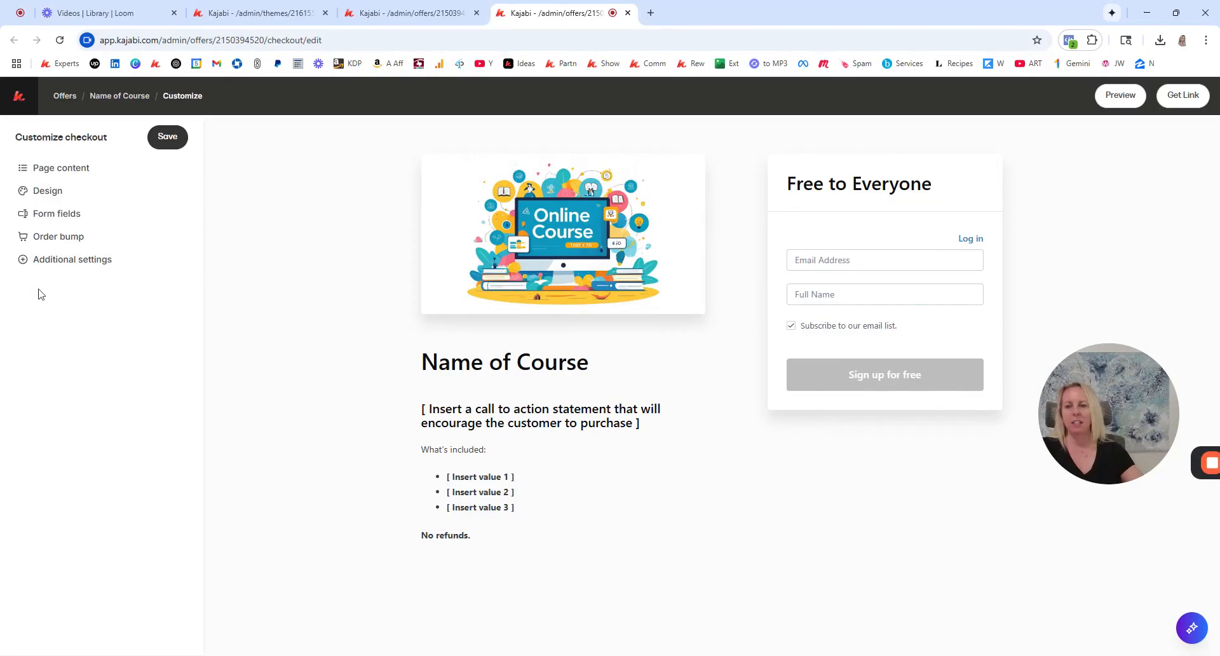
pyautogui.click(56, 266)
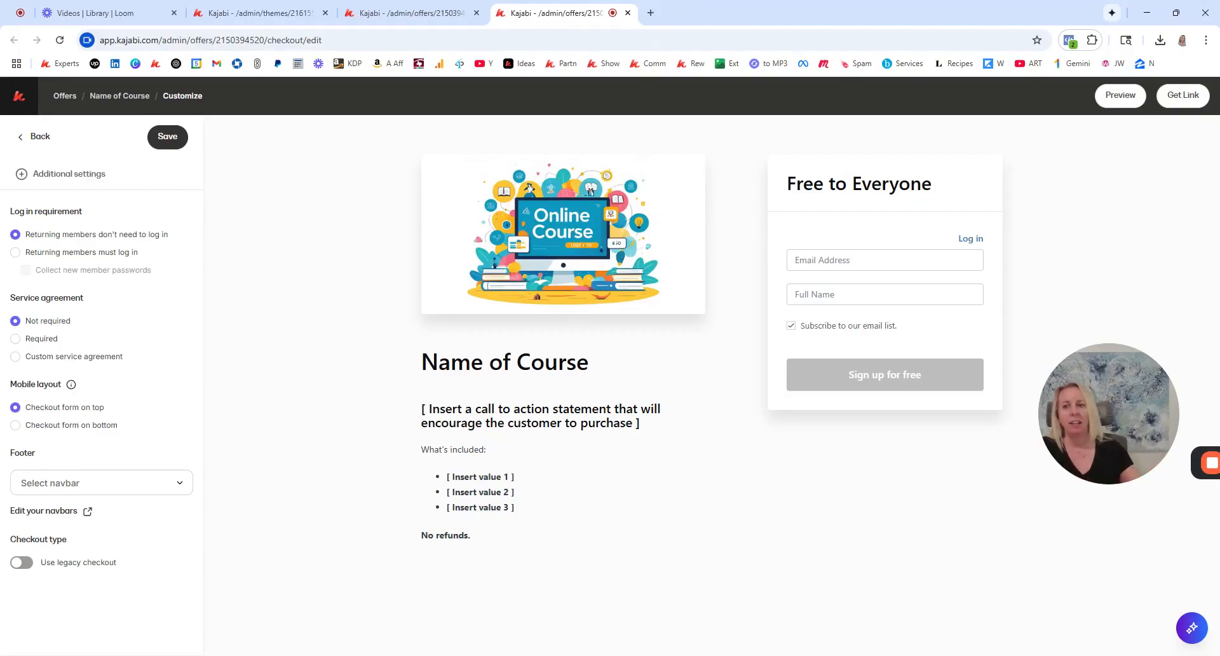
pyautogui.click(15, 252)
pyautogui.click(25, 269)
pyautogui.click(171, 153)
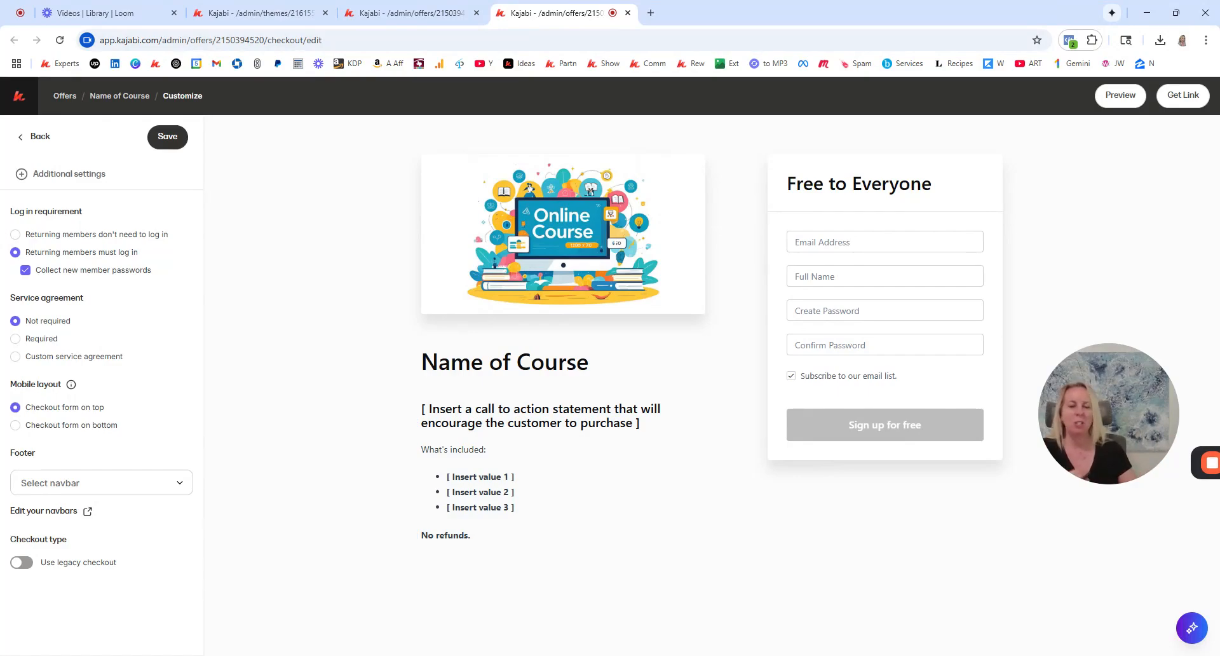
pyautogui.click(16, 234)
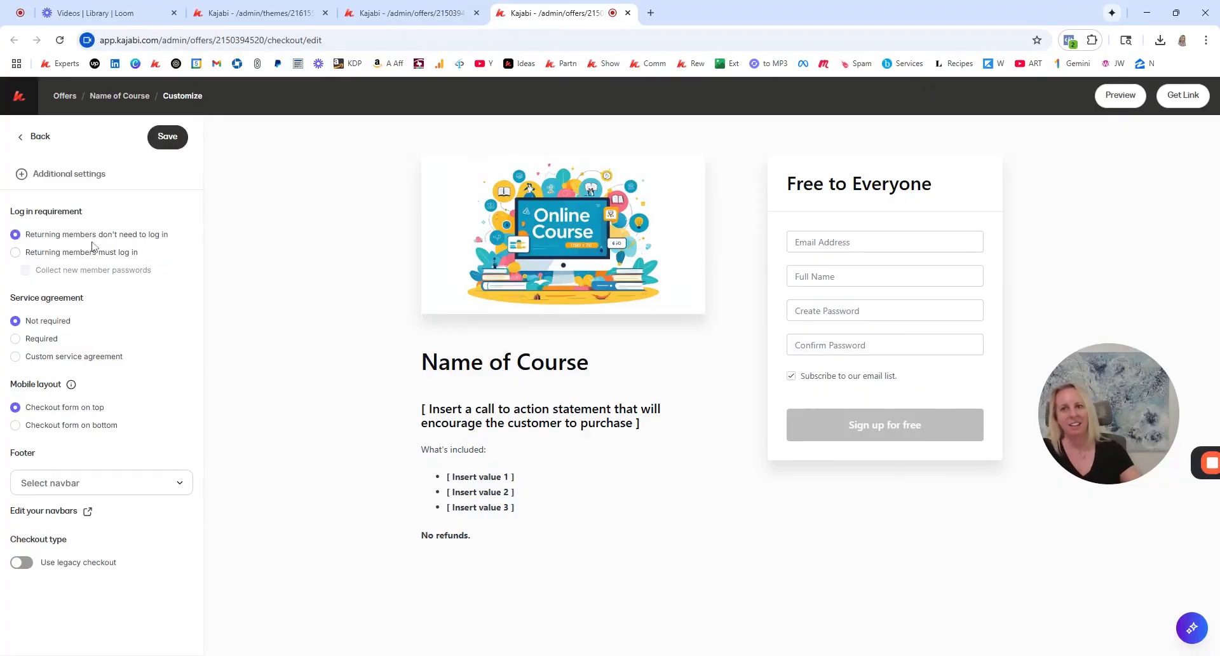
pyautogui.click(172, 146)
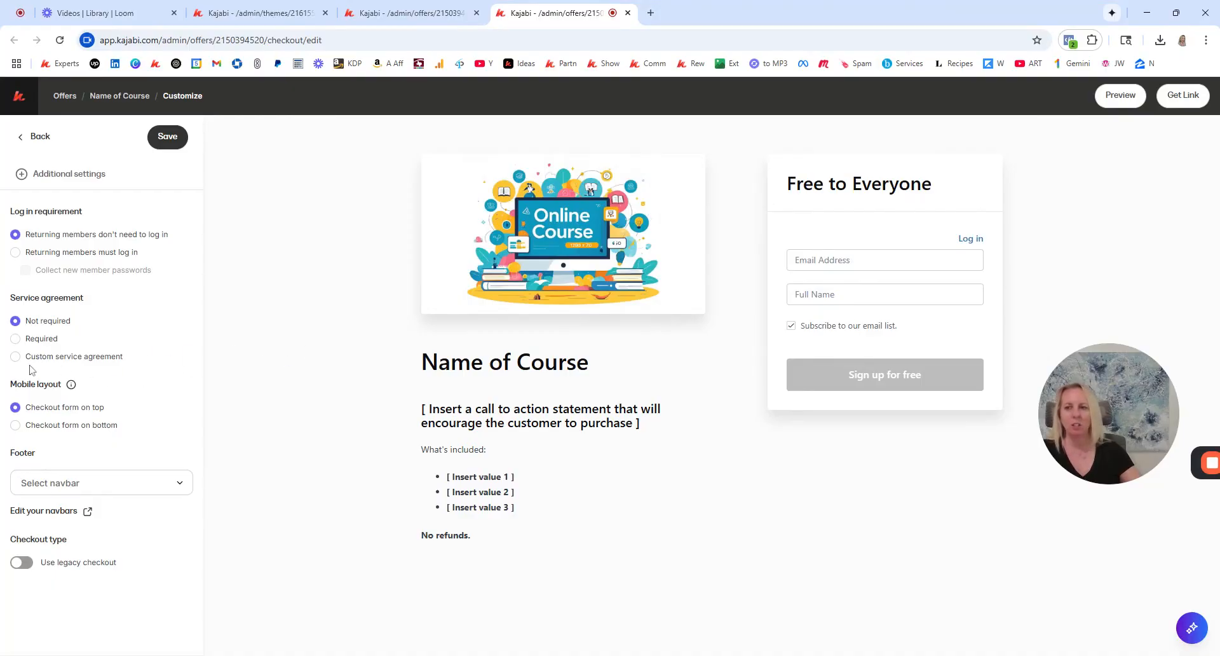
# Try the required service agreement, and replace it with a custom service agreement reading "alsdkjfalkdsfjlaksdflaksdf", saving the page
pyautogui.click(15, 339)
pyautogui.click(169, 138)
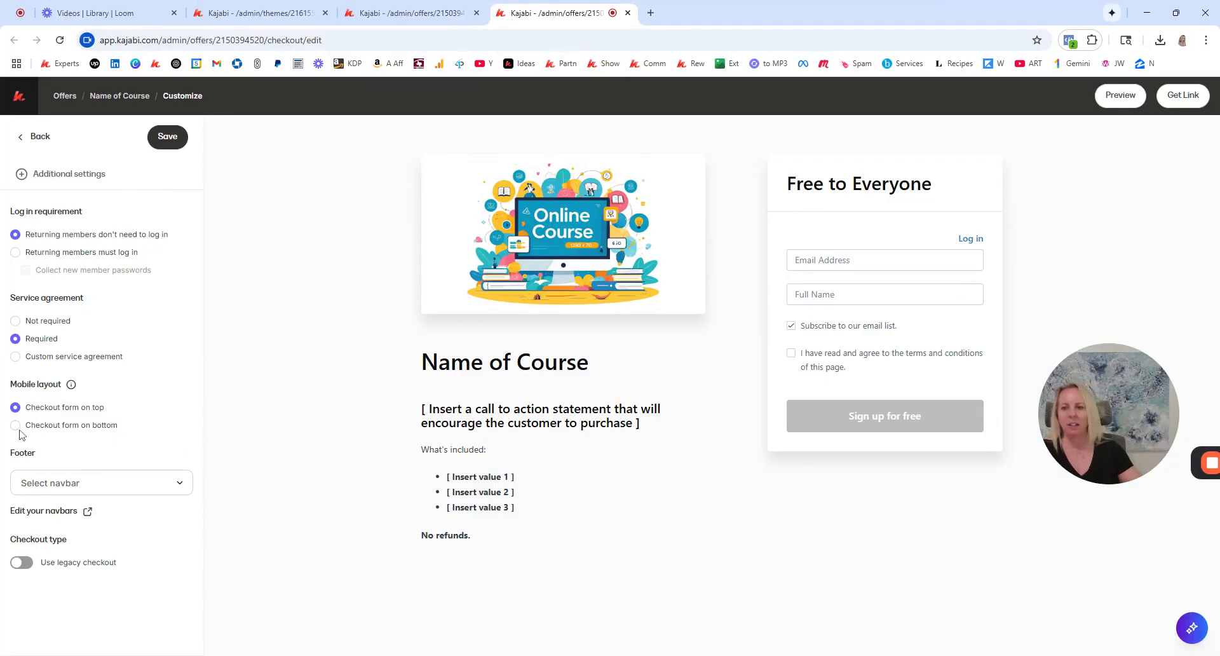
pyautogui.click(16, 356)
pyautogui.click(178, 139)
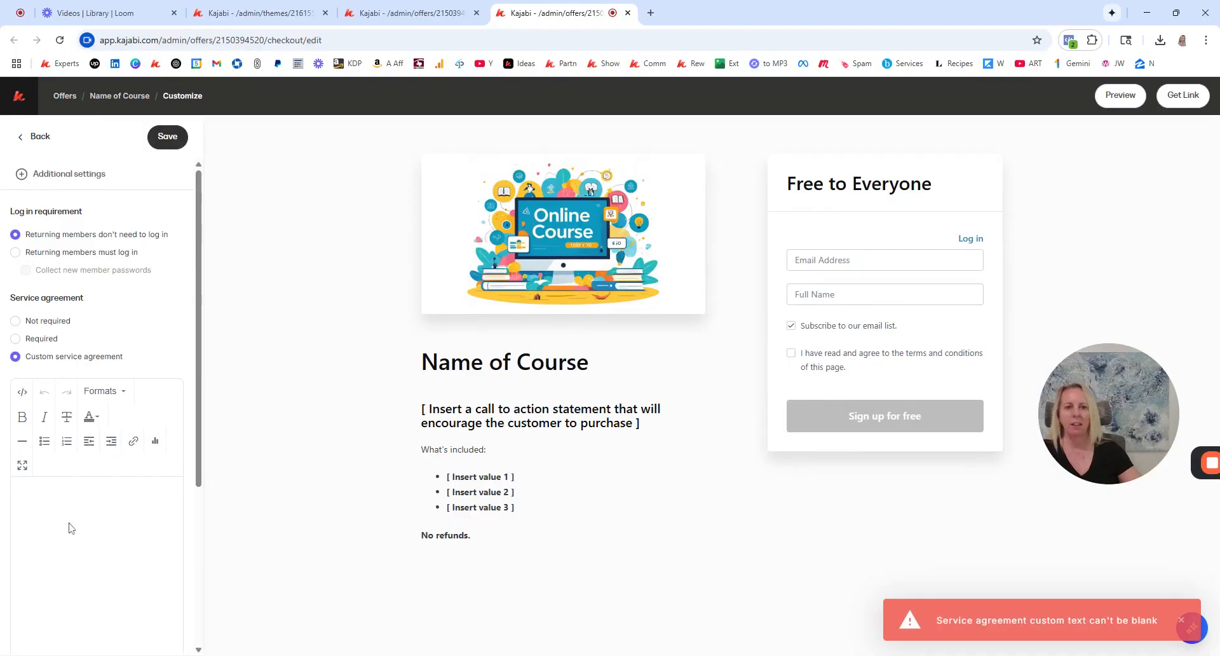
pyautogui.click(67, 511)
pyautogui.write('alsdkjfalkdsfjlaksdflaksdf')
pyautogui.click(171, 136)
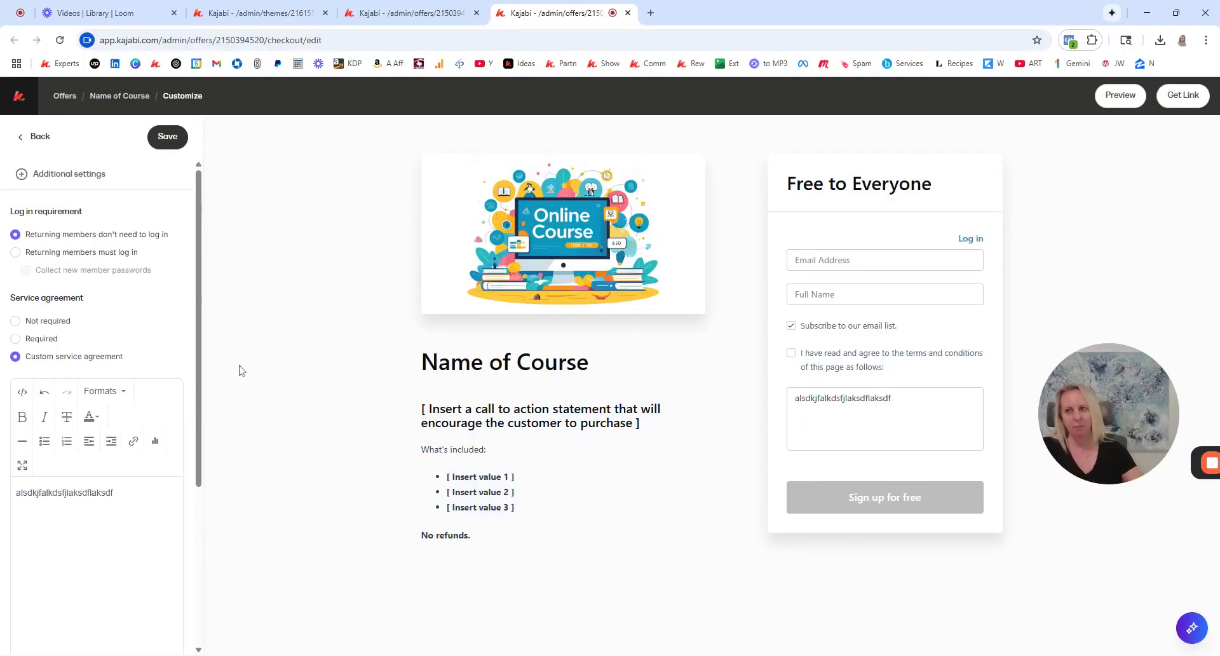
# Try the mobile layout with the checkout form on bottom, saving it, and switch back to checkout form on top
pyautogui.scroll(-1, 91, 247)
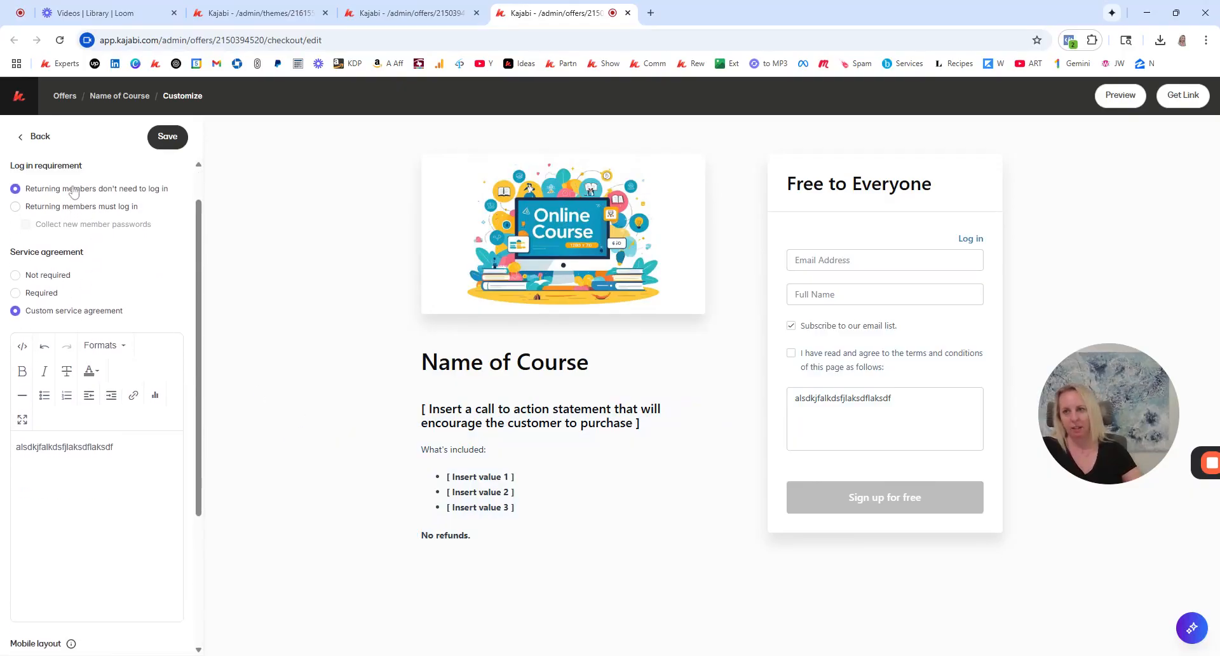
pyautogui.scroll(1, 57, 207)
pyautogui.scroll(-2, 56, 270)
pyautogui.scroll(-2, 64, 381)
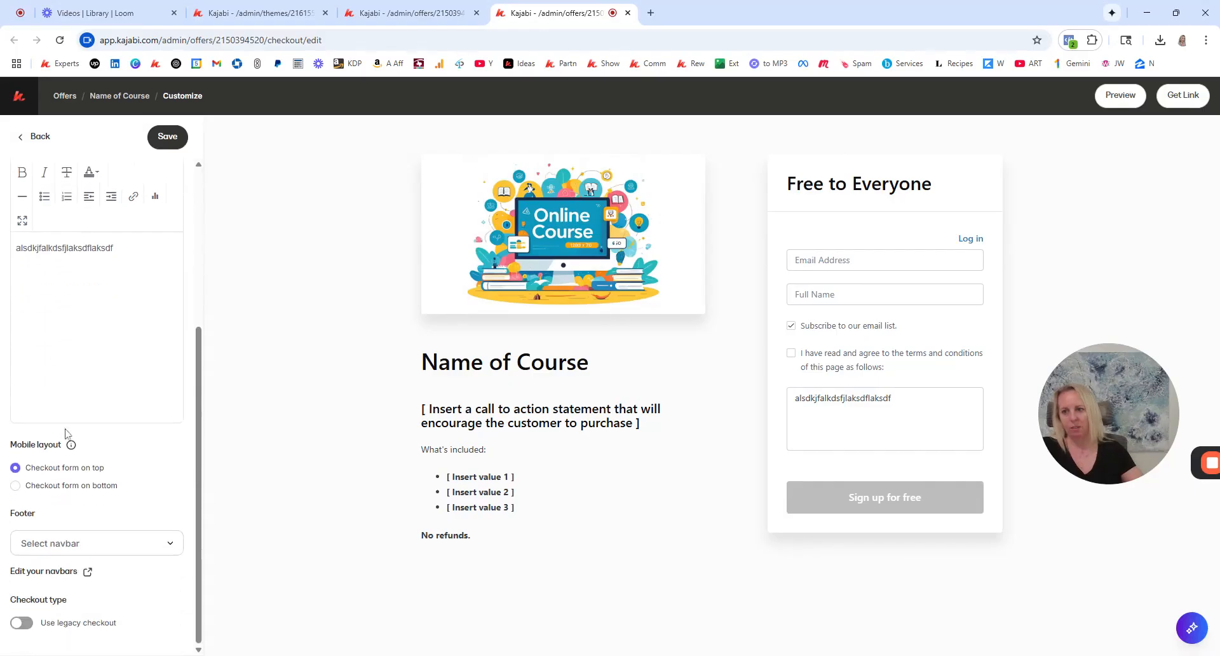
pyautogui.click(17, 486)
pyautogui.click(167, 136)
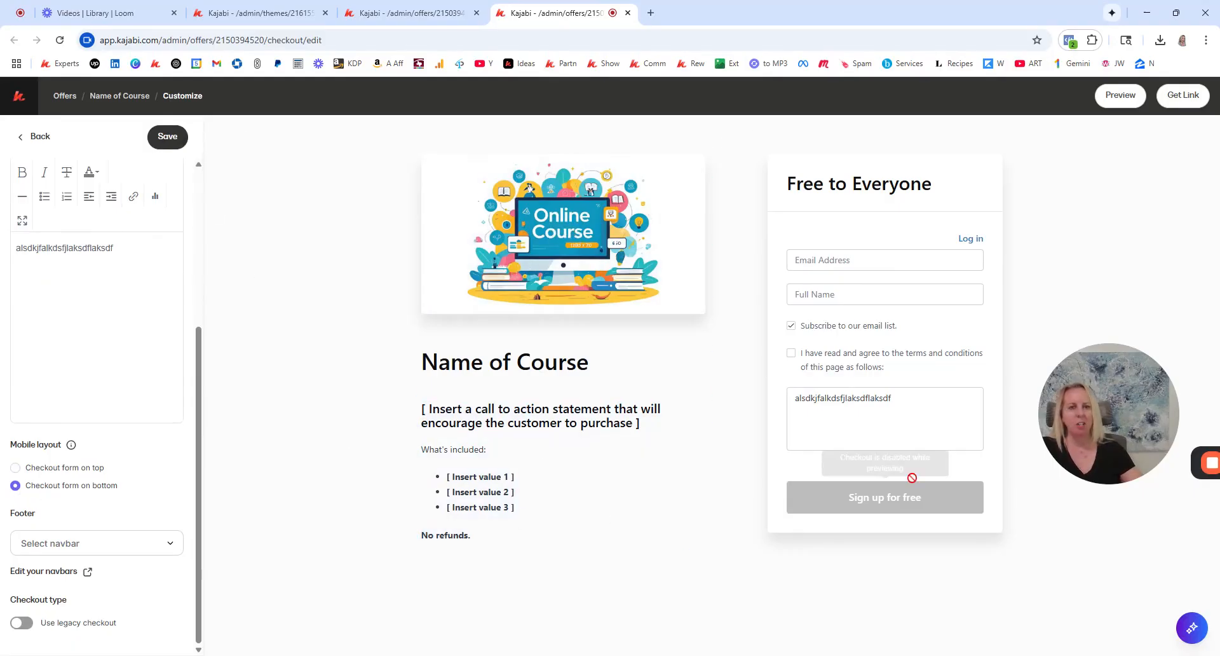
pyautogui.click(17, 469)
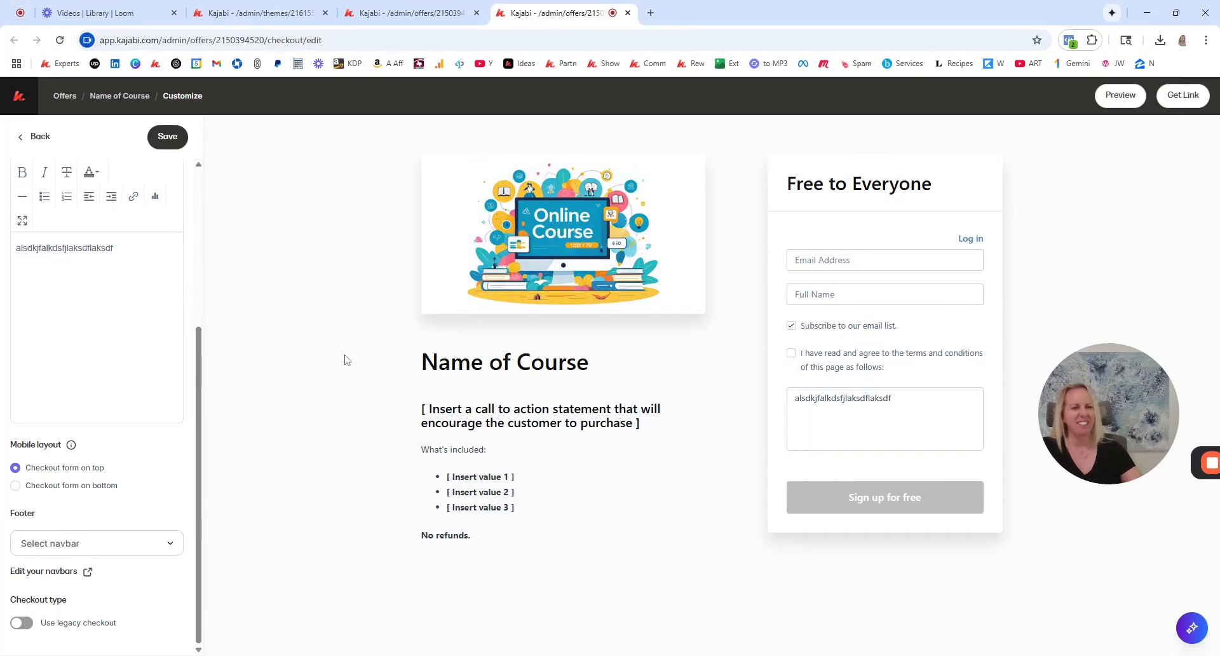
# Set the mobile layout to checkout form on bottom, choose Footer as the footer navbar, and save the checkout page
pyautogui.click(15, 485)
pyautogui.click(168, 136)
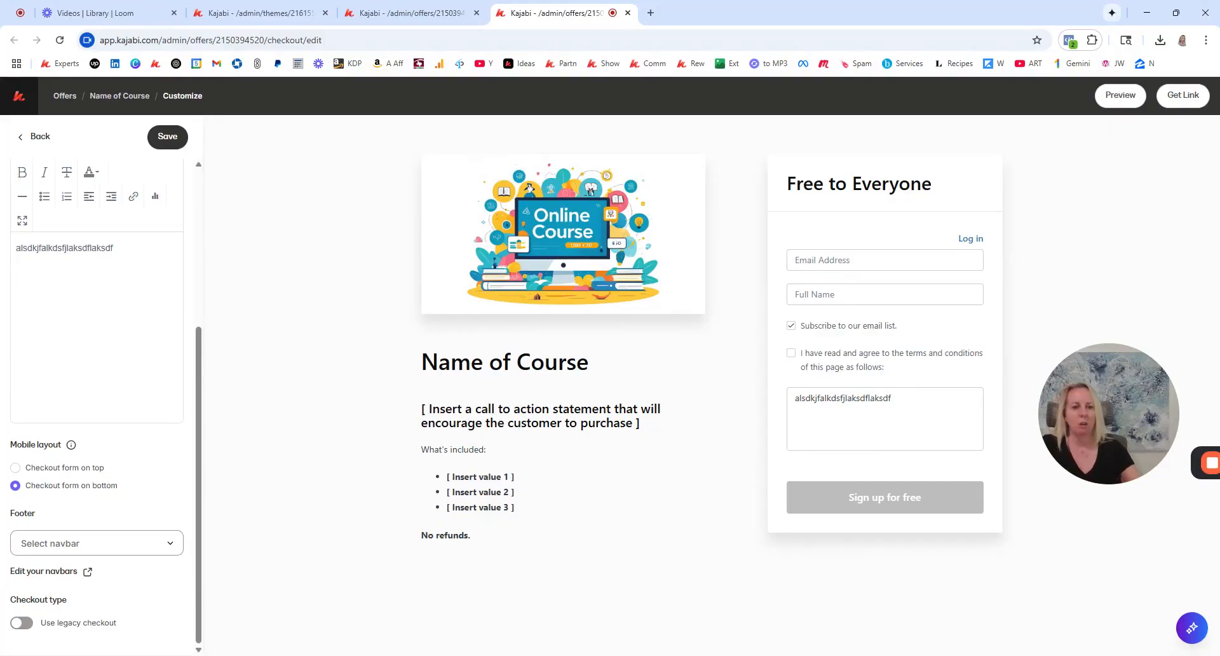
pyautogui.click(70, 542)
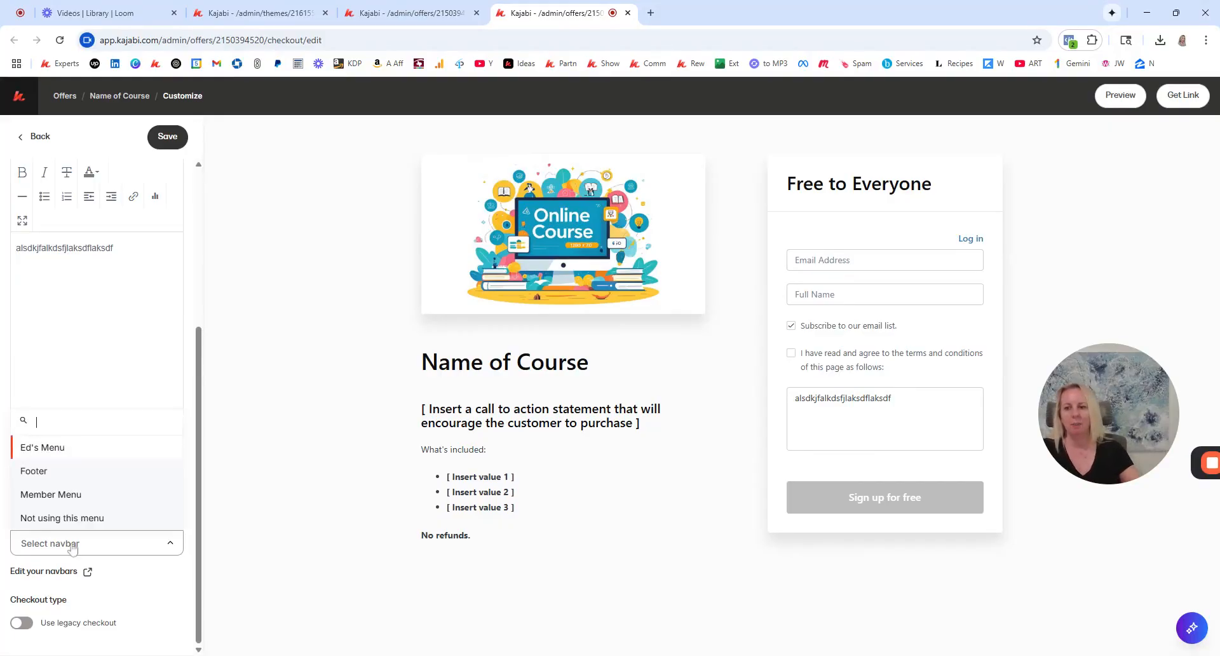
pyautogui.click(37, 473)
pyautogui.click(168, 137)
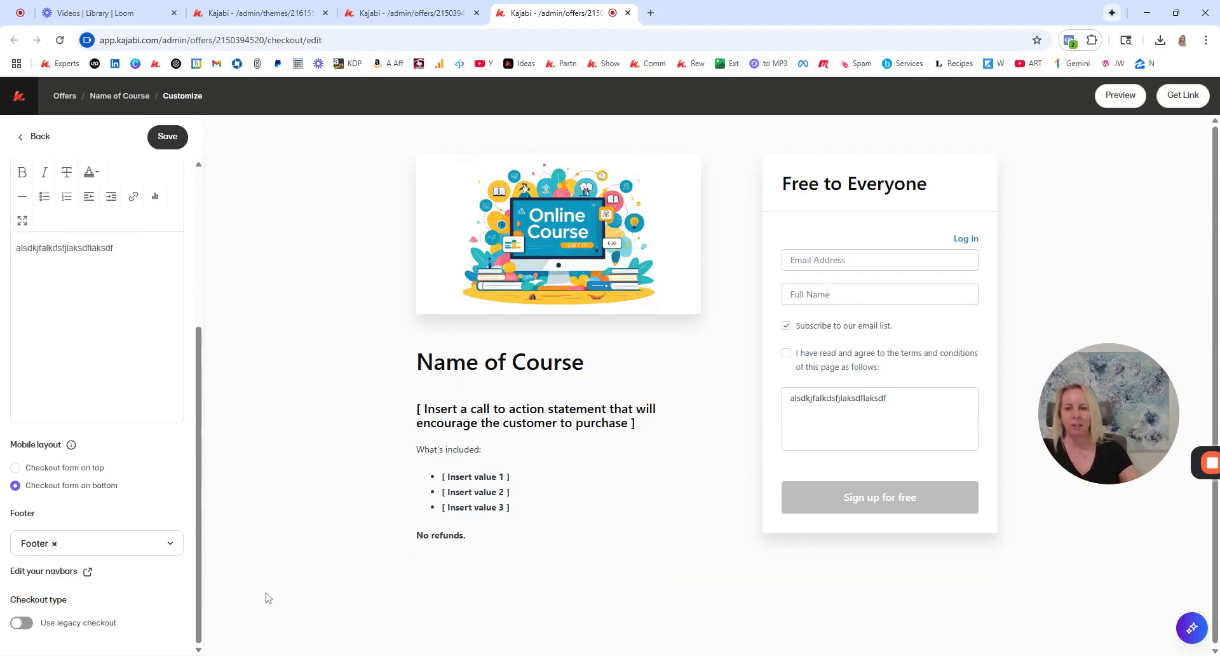
# Review the checkout page's form field options and its design options for the action button, banner image and logo
pyautogui.scroll(4, 146, 317)
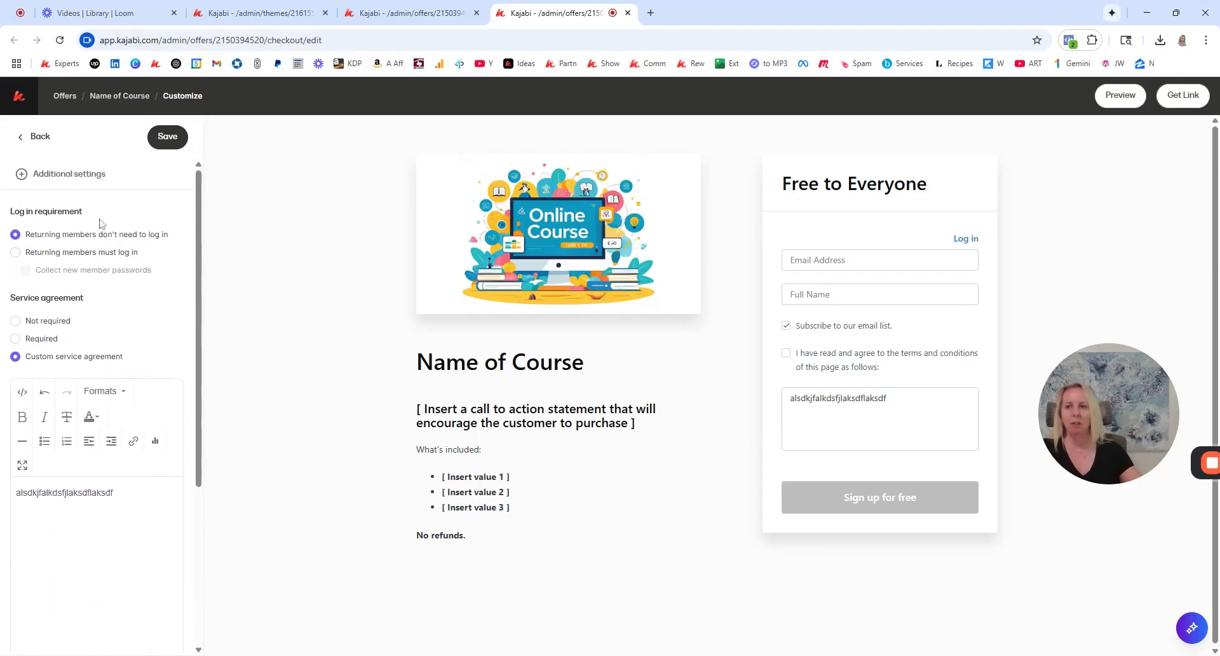
pyautogui.click(40, 137)
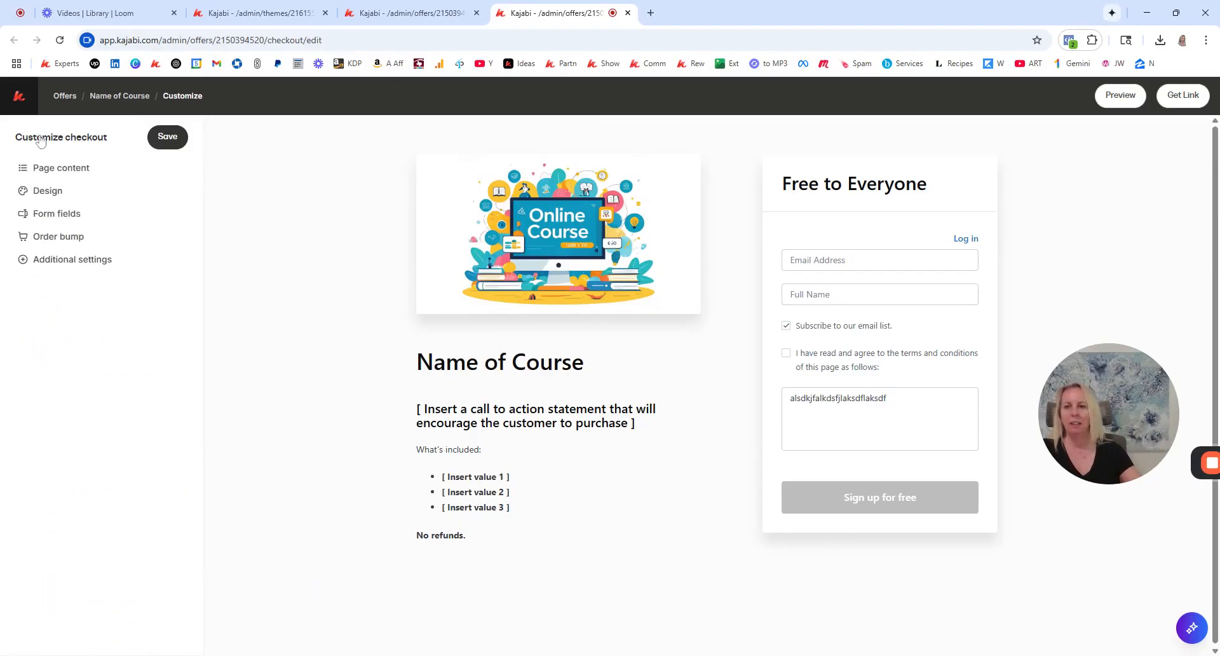
pyautogui.click(45, 216)
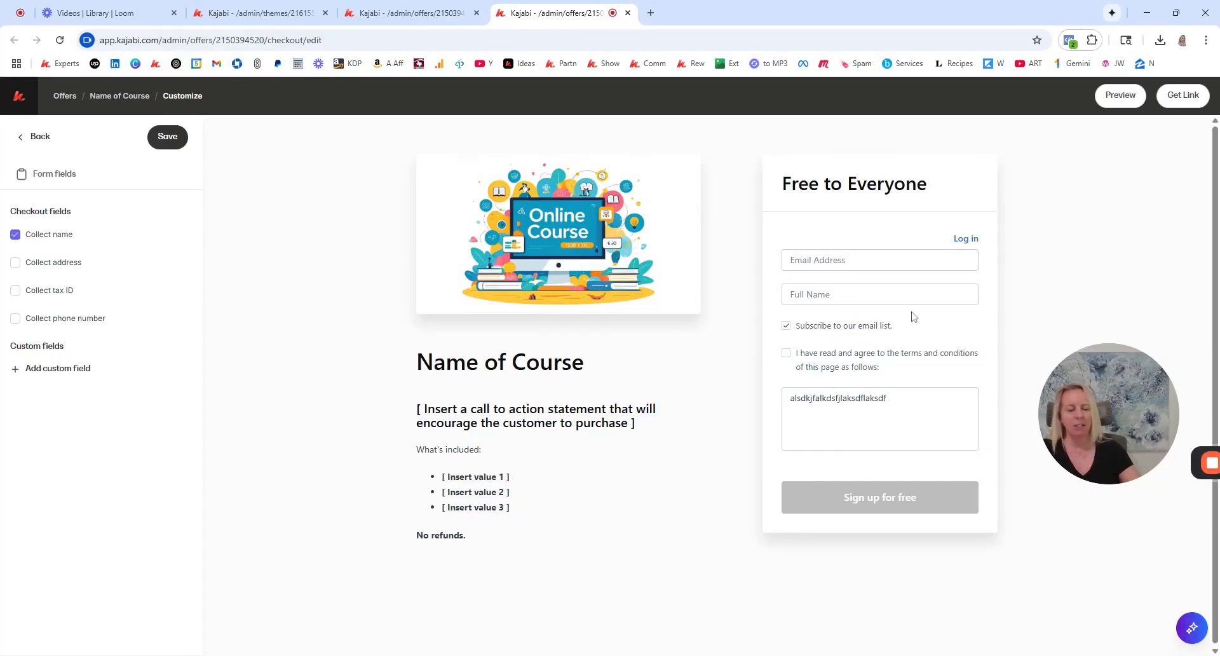
pyautogui.click(39, 137)
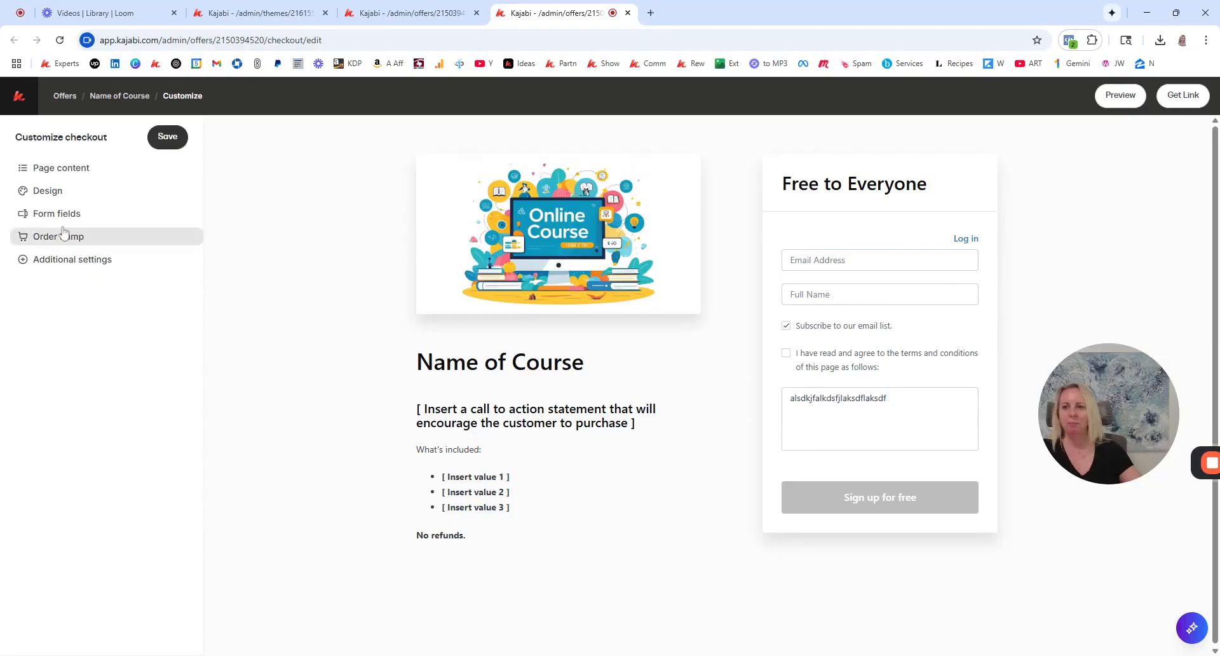
pyautogui.click(43, 192)
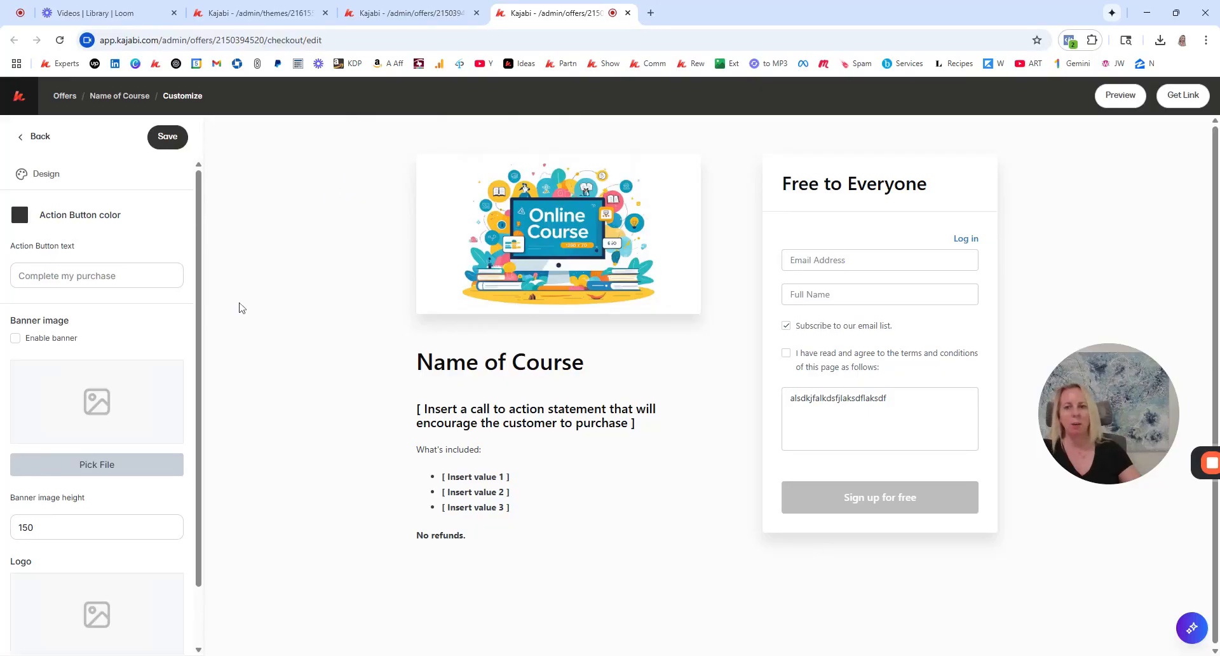
pyautogui.scroll(-1, 53, 301)
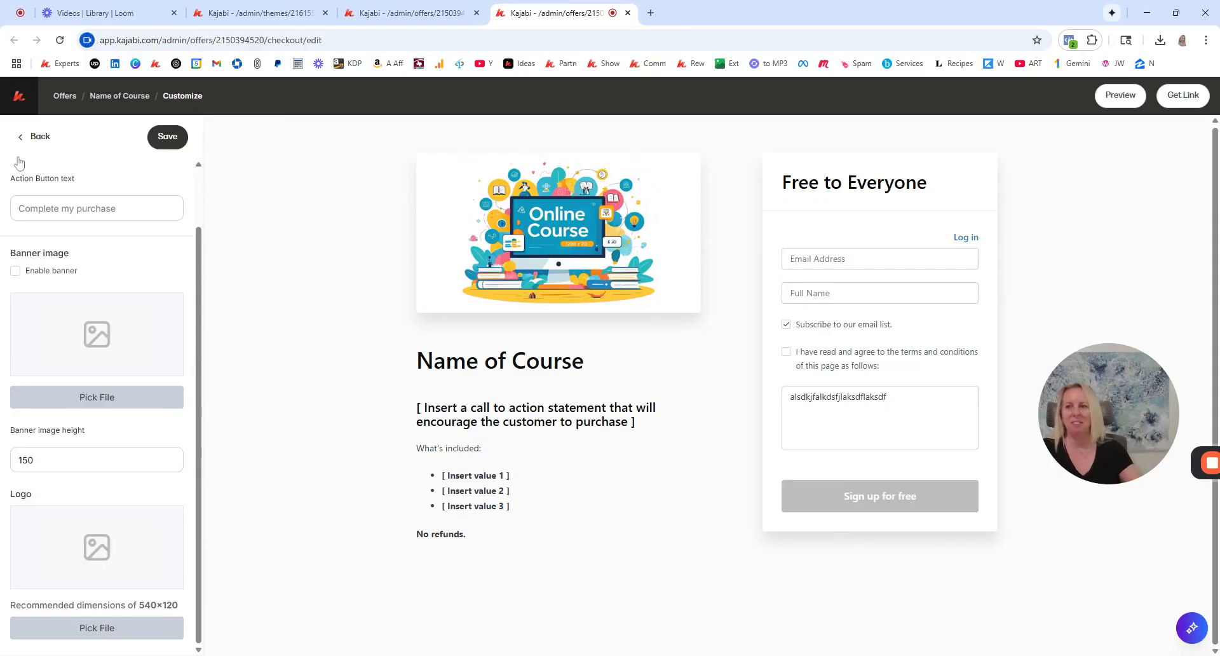
pyautogui.click(40, 138)
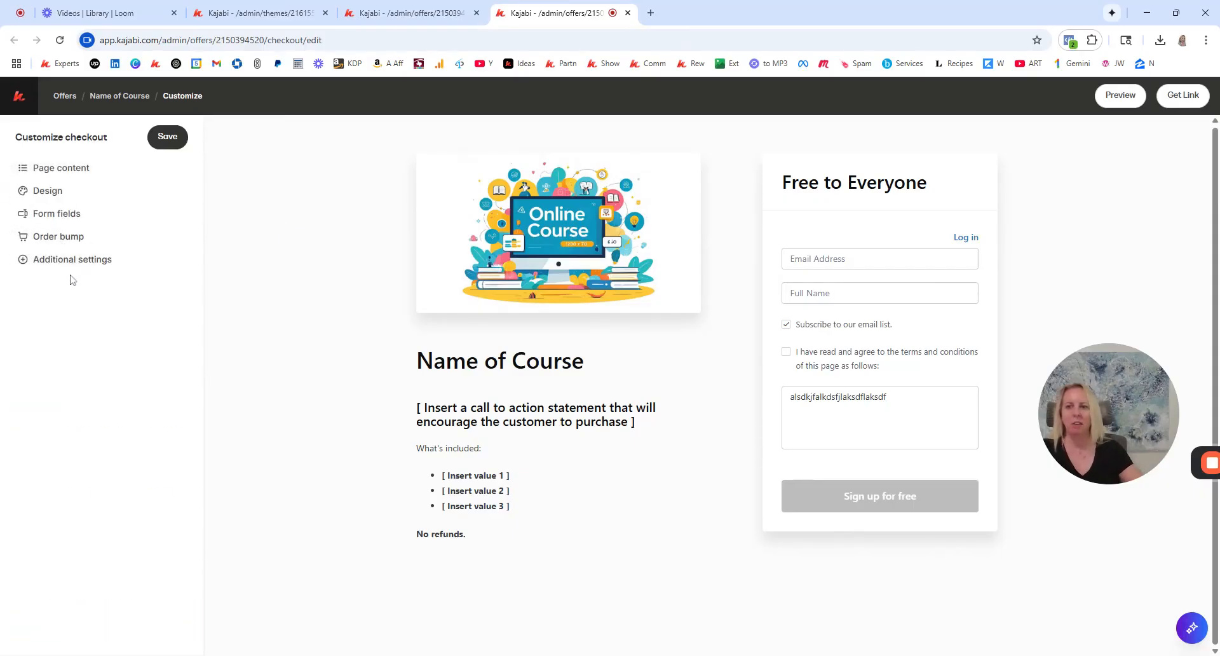
# Choose the 120 min Zoom offer as the order bump, describe it as "Describe it here.", and save the page
pyautogui.click(60, 237)
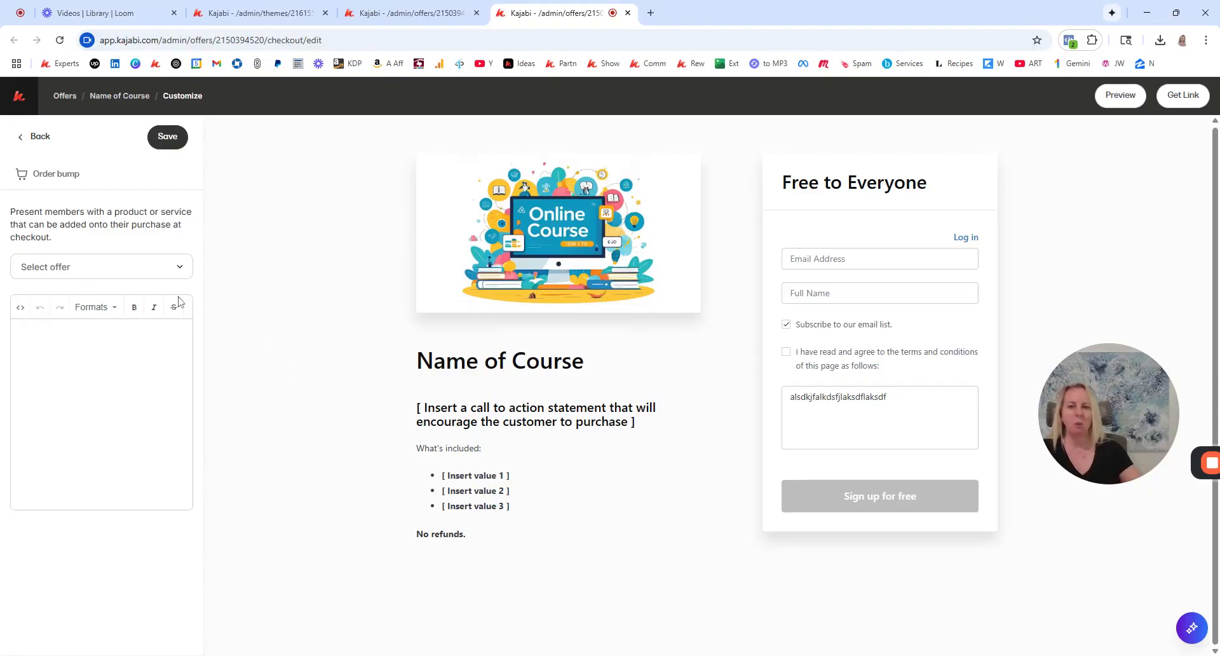
pyautogui.click(98, 269)
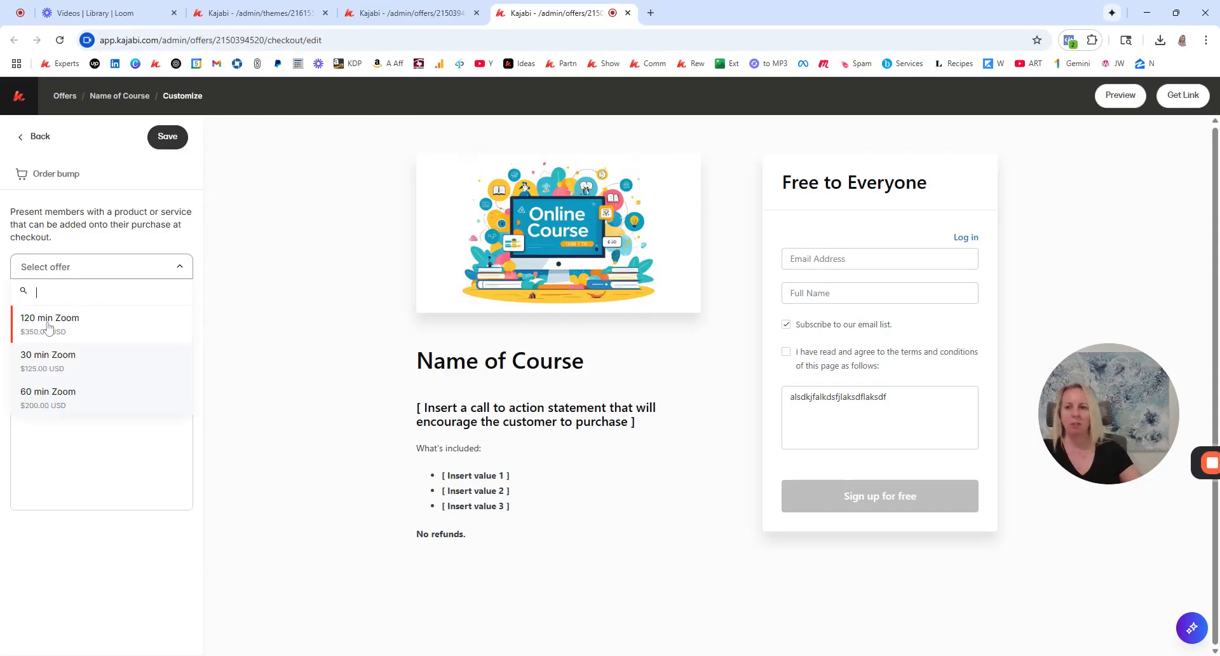
pyautogui.click(50, 327)
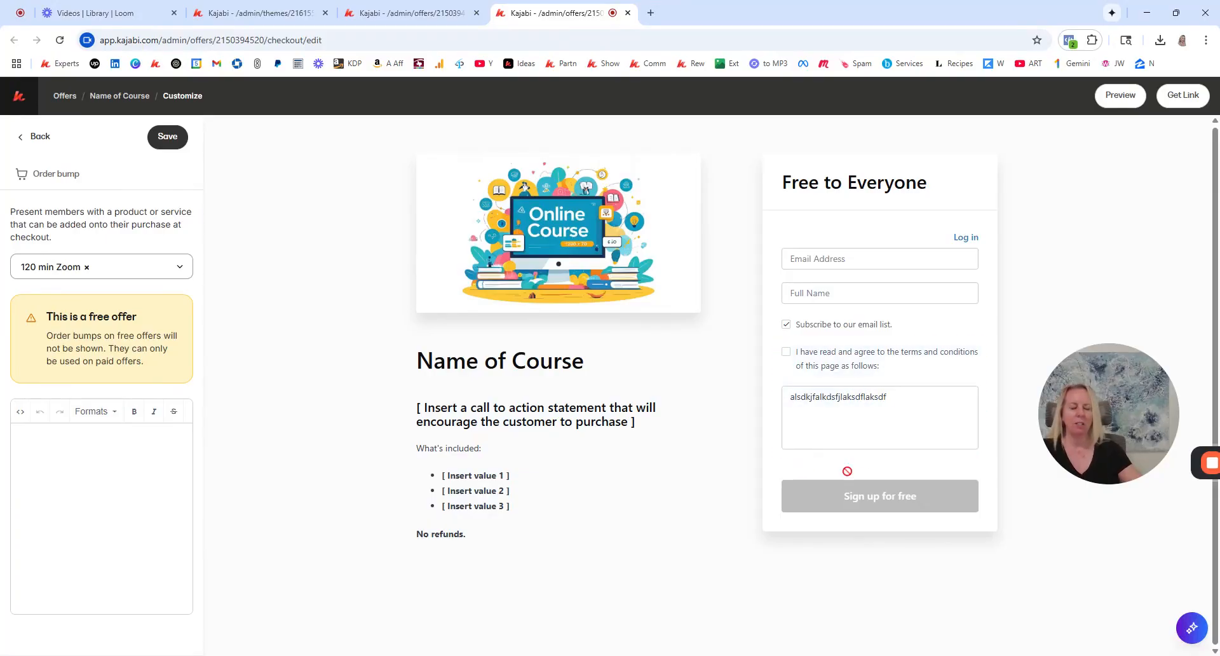
pyautogui.click(77, 476)
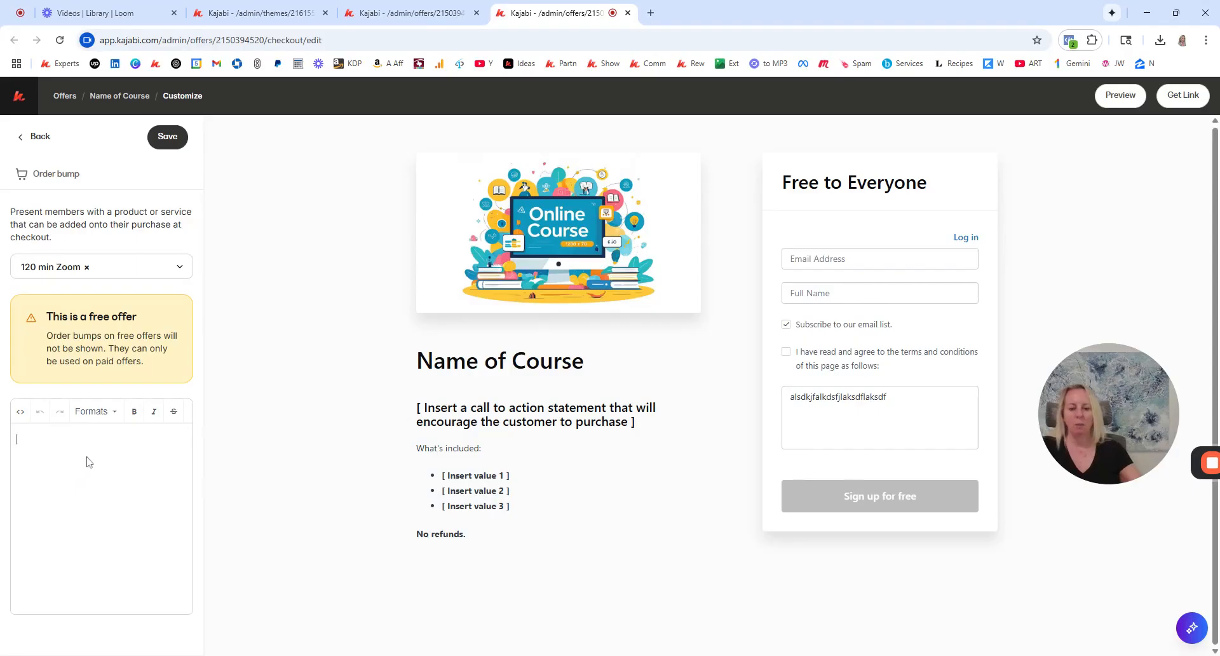
pyautogui.write('Descri')
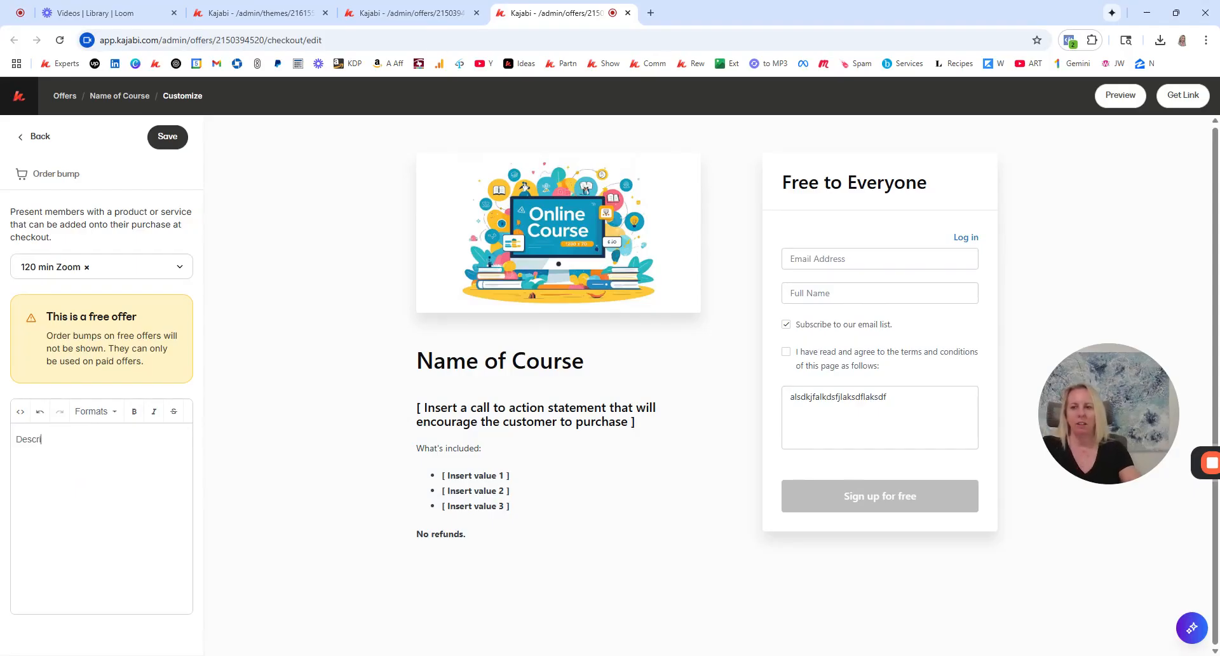
pyautogui.write('be it here.')
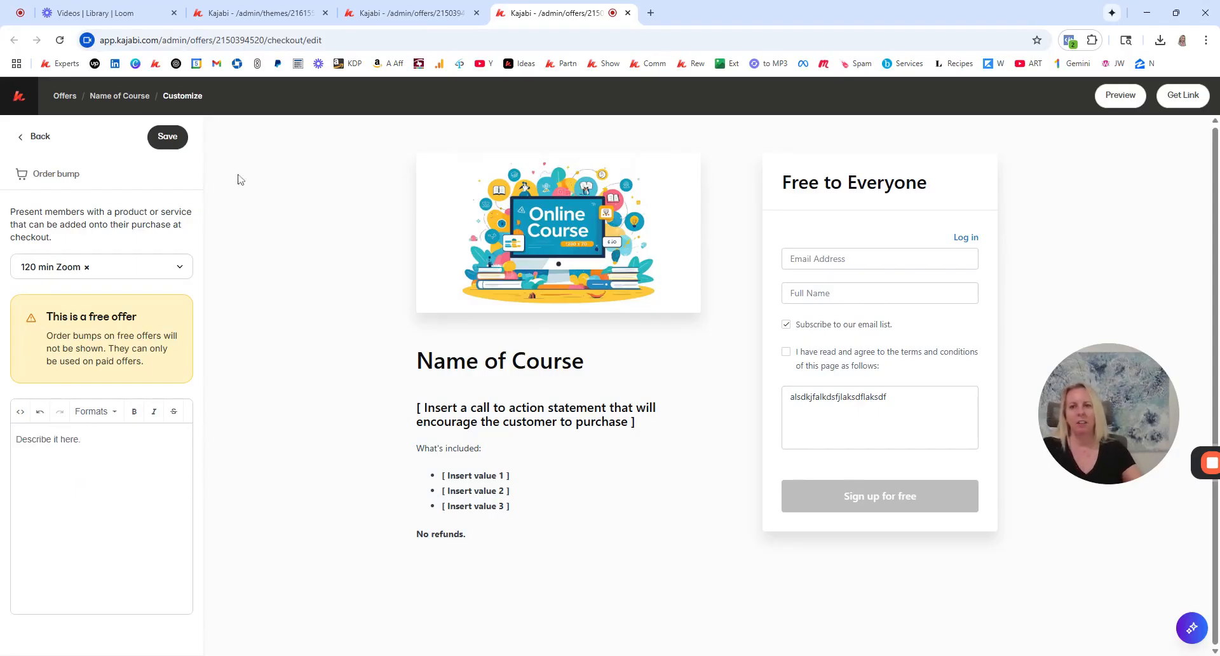
pyautogui.click(168, 137)
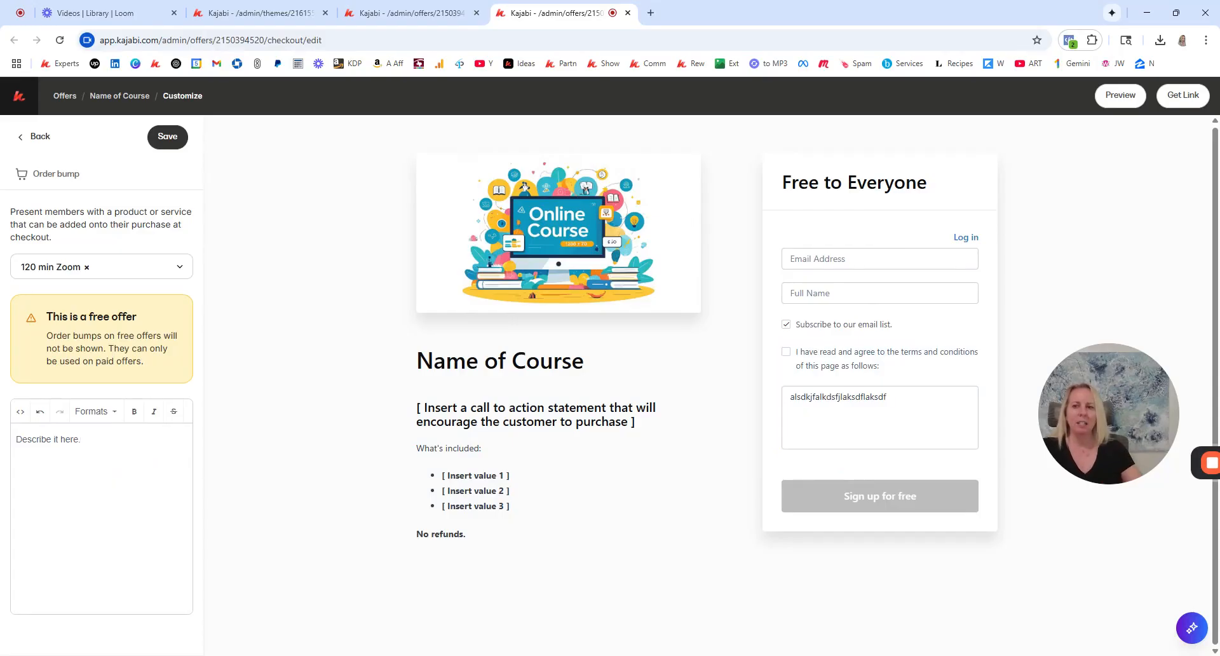
# Add the line "Click this box to add for $19." to the order bump description, save, and remove the 120 min Zoom offer, saving again
pyautogui.click(136, 463)
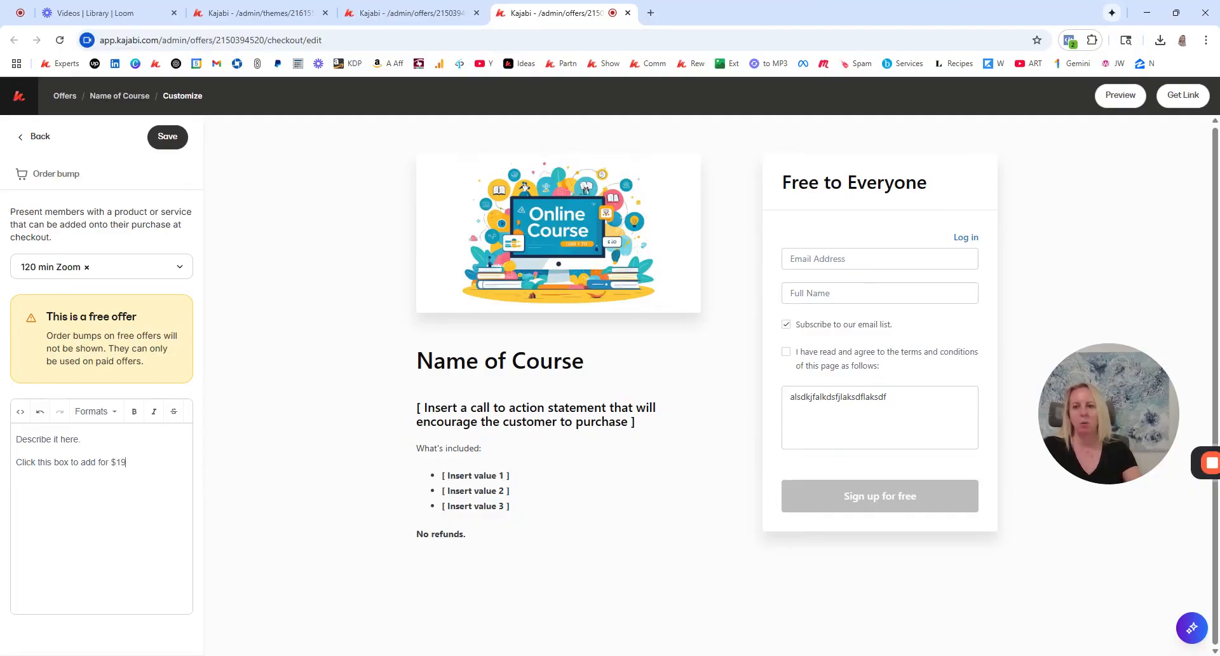
pyautogui.click(167, 137)
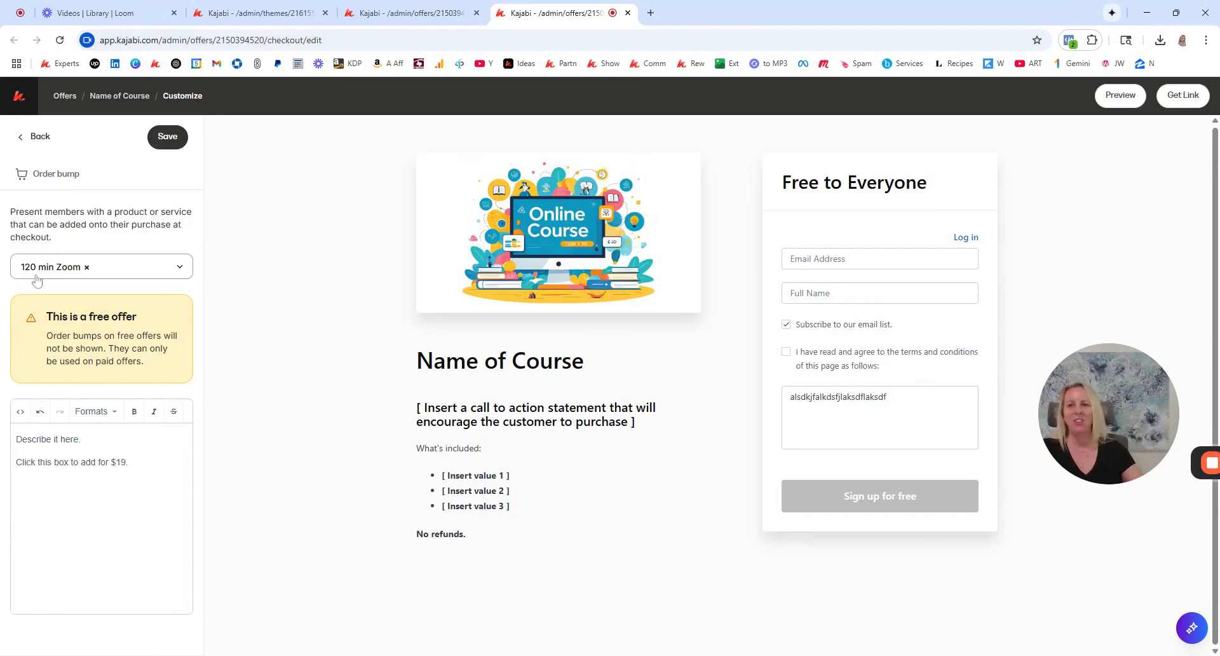
pyautogui.click(86, 267)
pyautogui.click(195, 145)
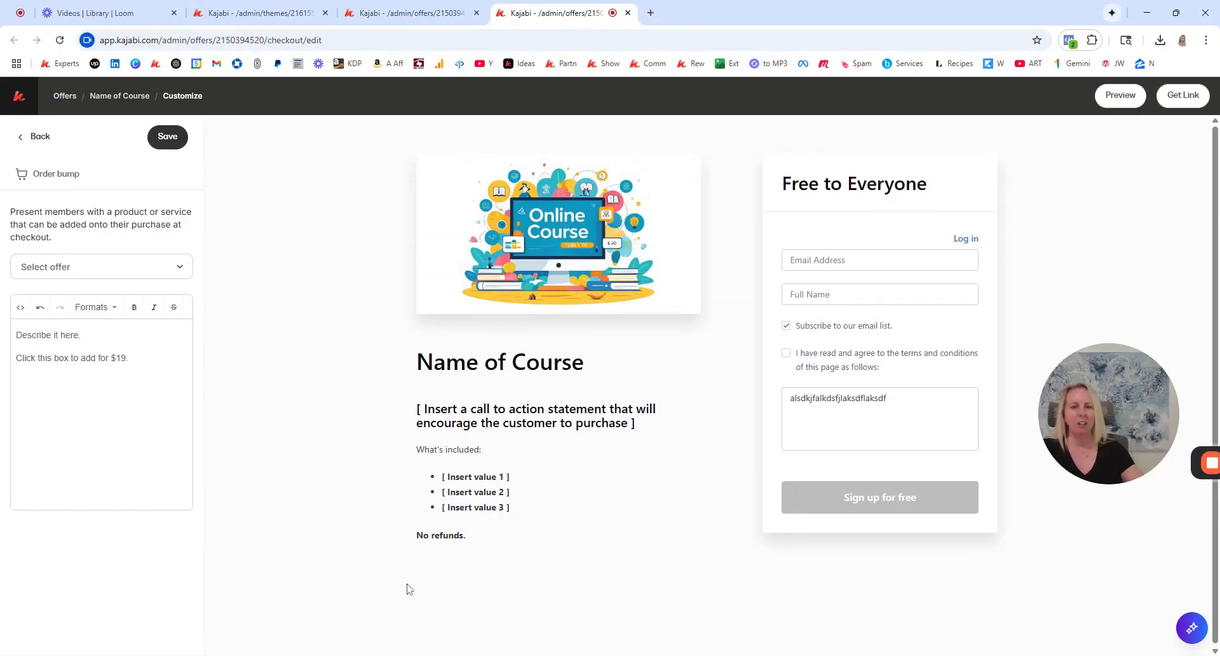
# In the landing page editor, set the "Yes, I Need This" button to Open Popup Checkout for the Name of Course offer
pyautogui.click(401, 13)
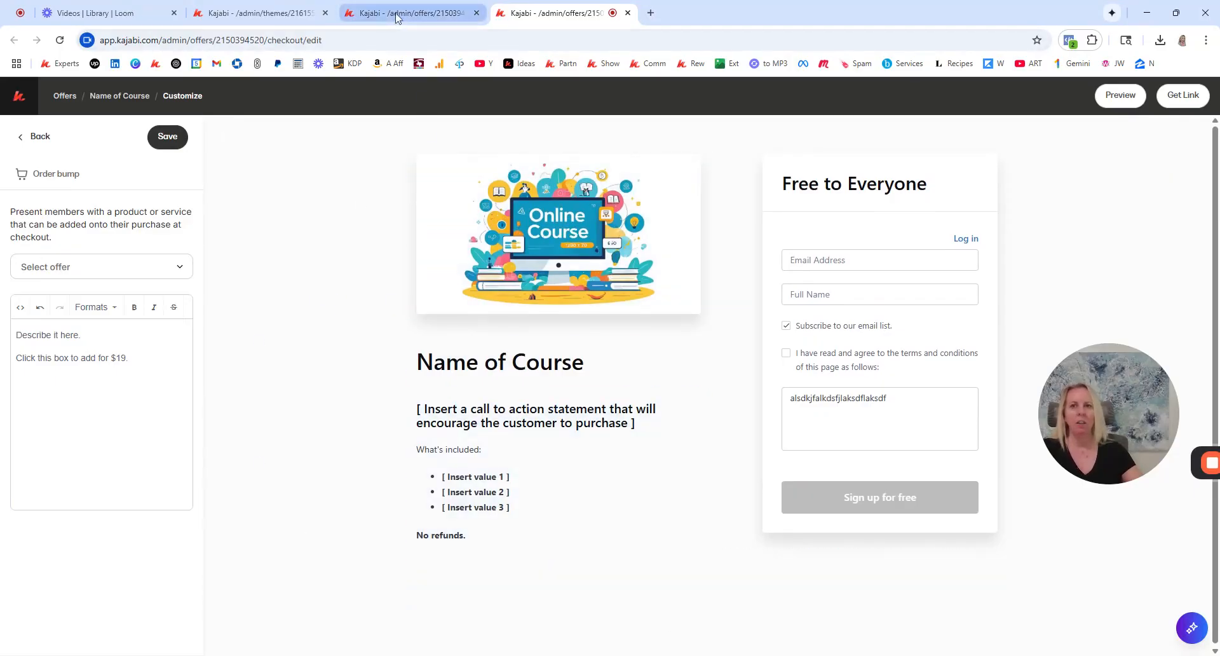
pyautogui.click(274, 11)
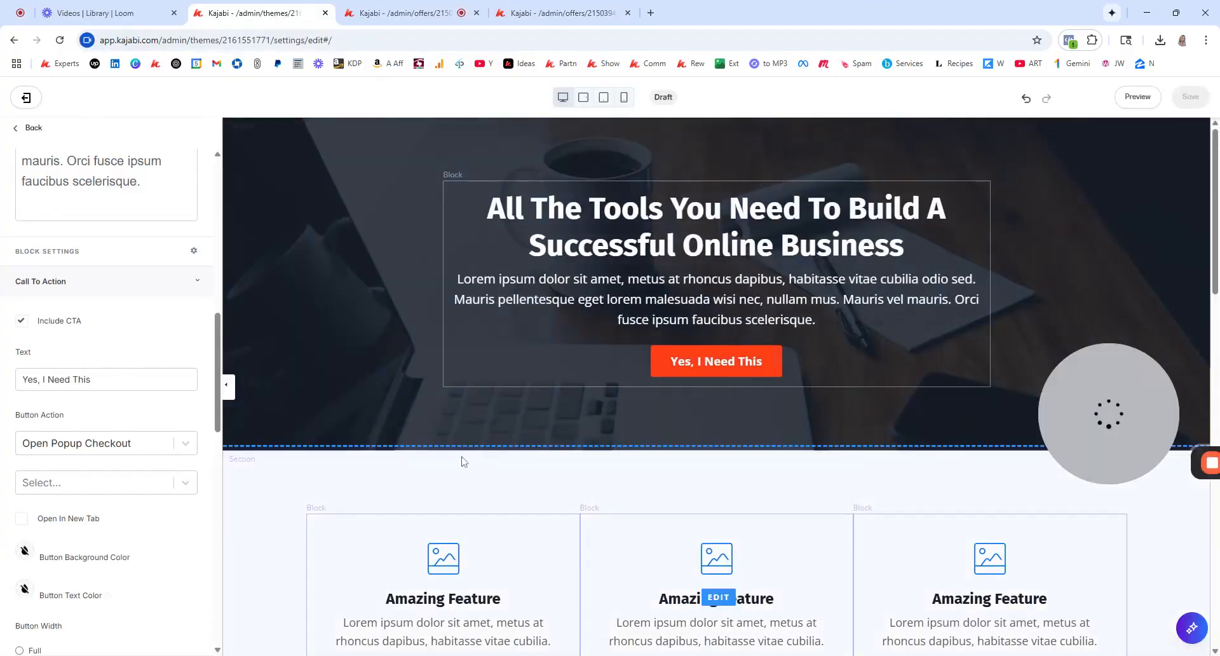
pyautogui.click(657, 375)
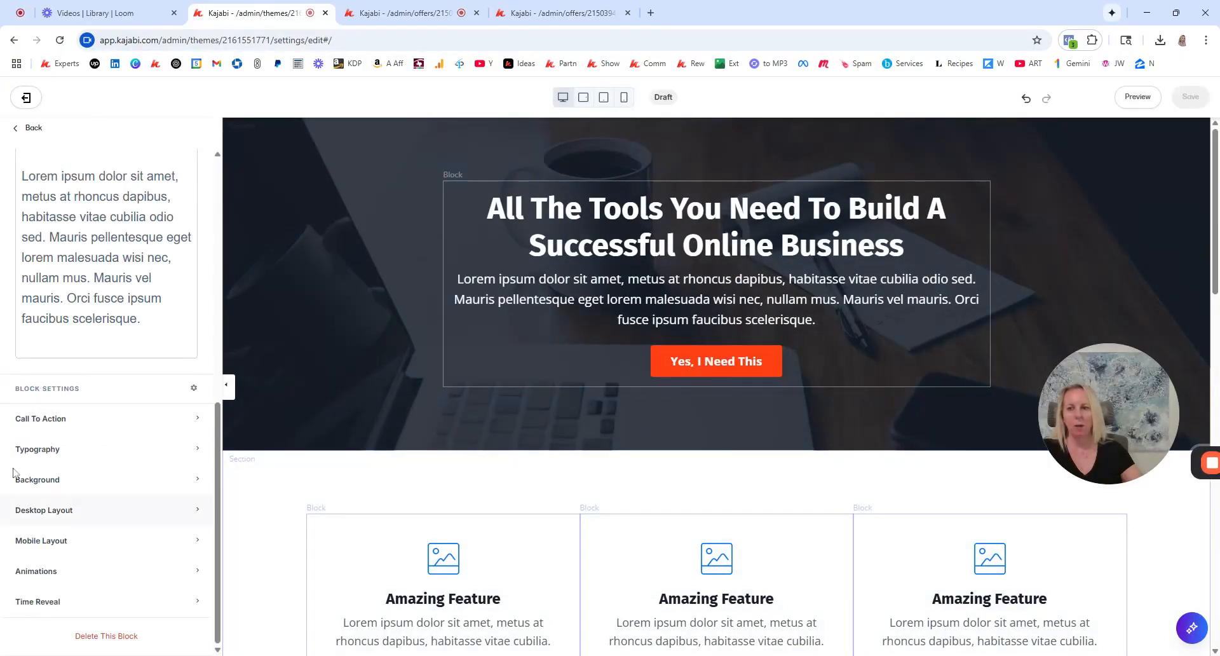
pyautogui.click(37, 420)
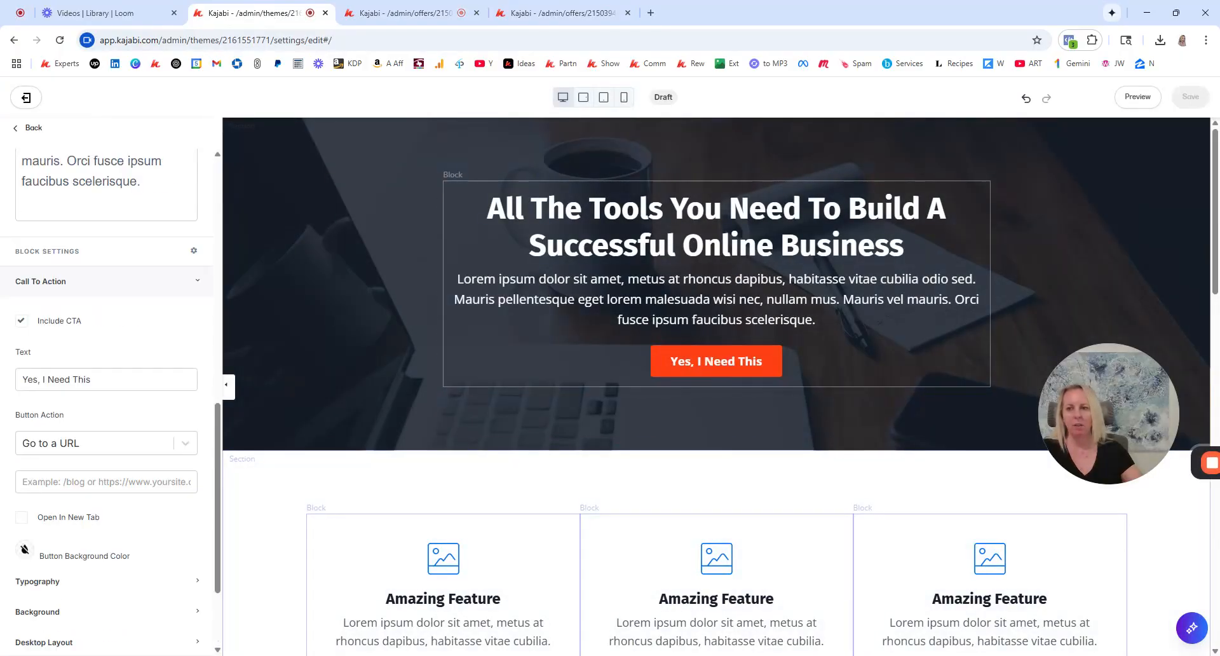
pyautogui.click(51, 445)
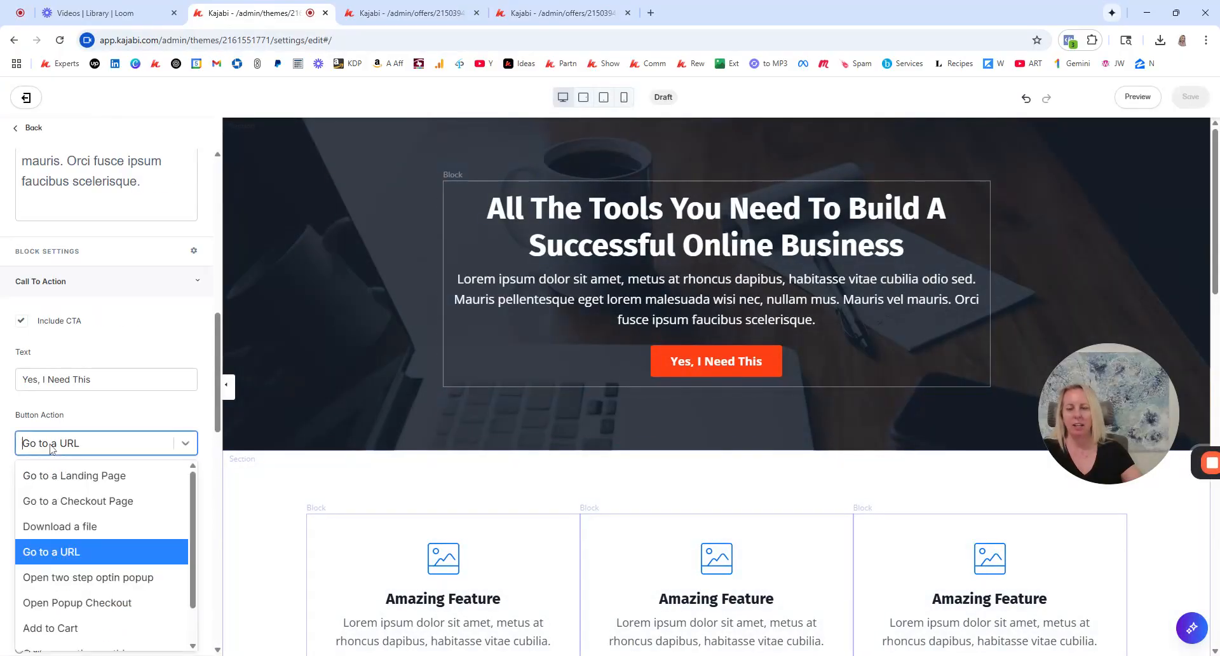
pyautogui.click(74, 601)
pyautogui.click(78, 482)
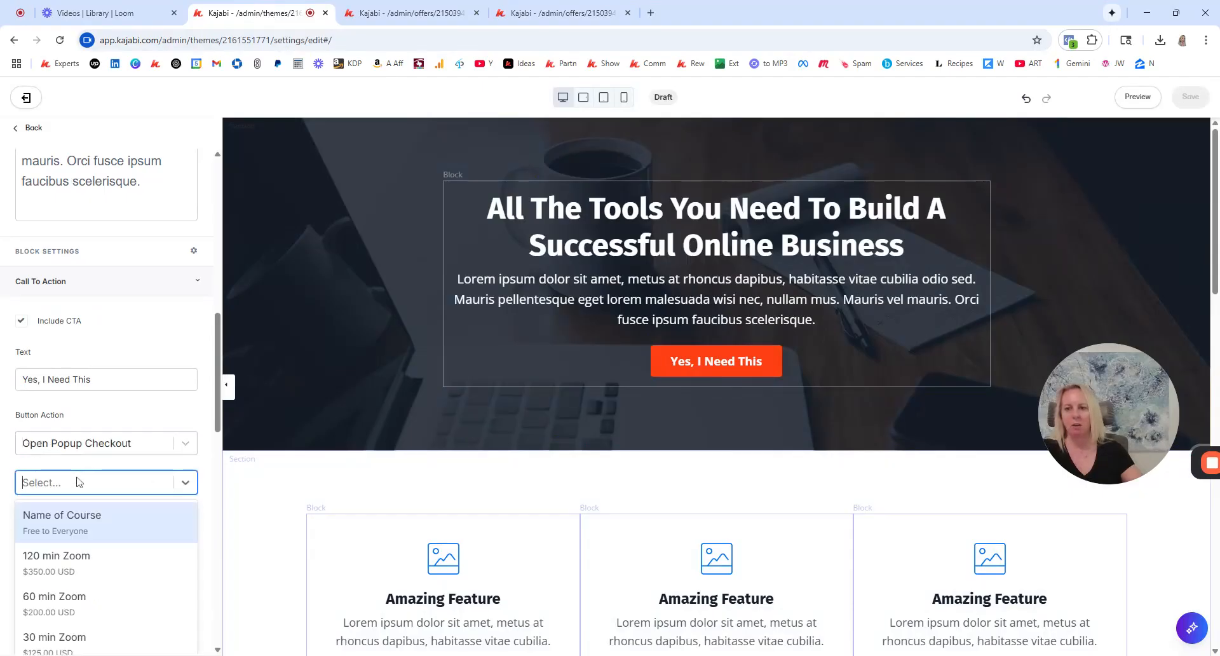
pyautogui.click(71, 529)
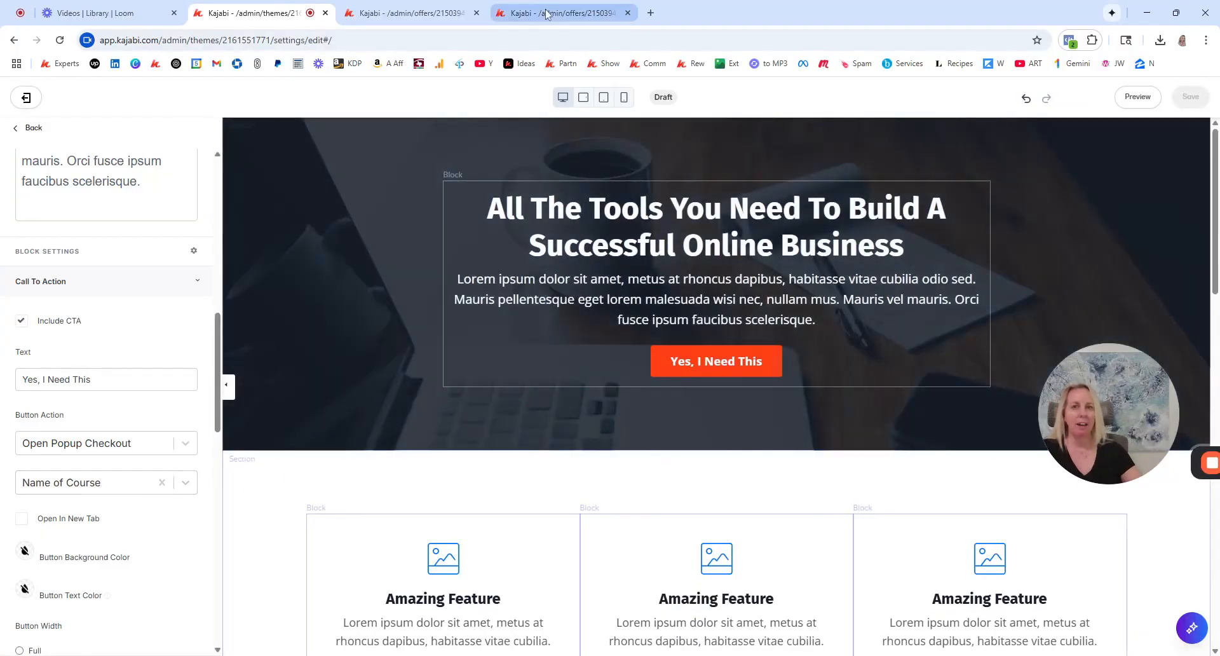
# Change the button's action to Go to a Checkout Page for Name of Course, opening in a new tab, and save the page
pyautogui.click(87, 446)
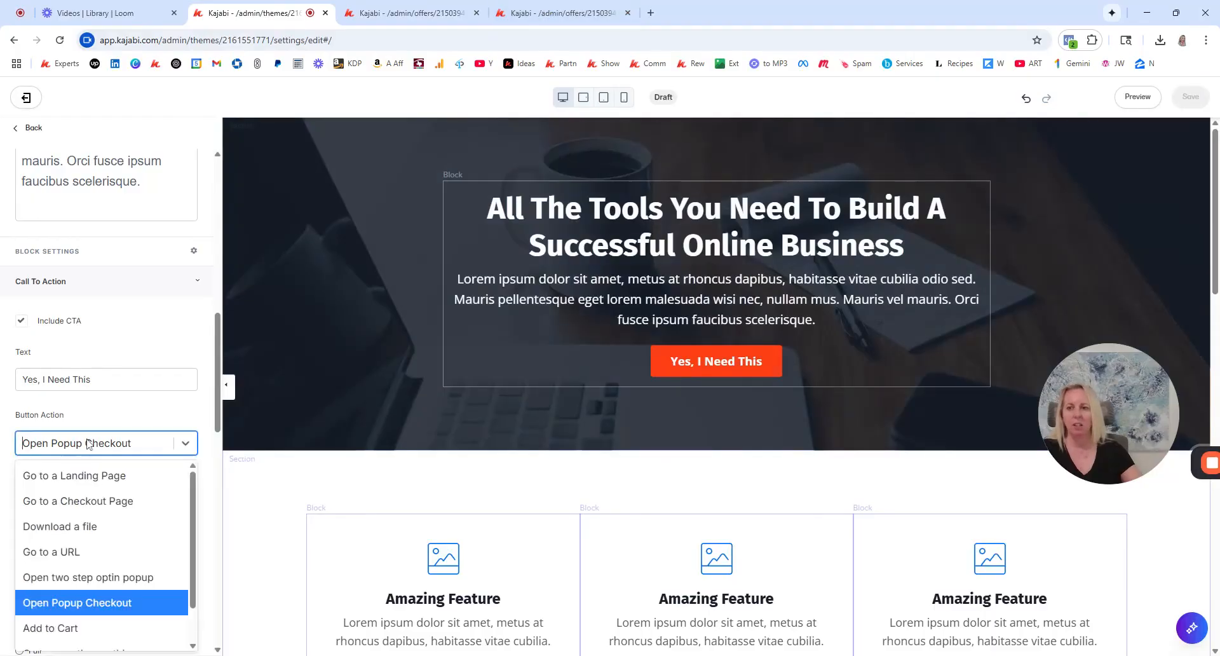
pyautogui.click(86, 502)
pyautogui.click(98, 483)
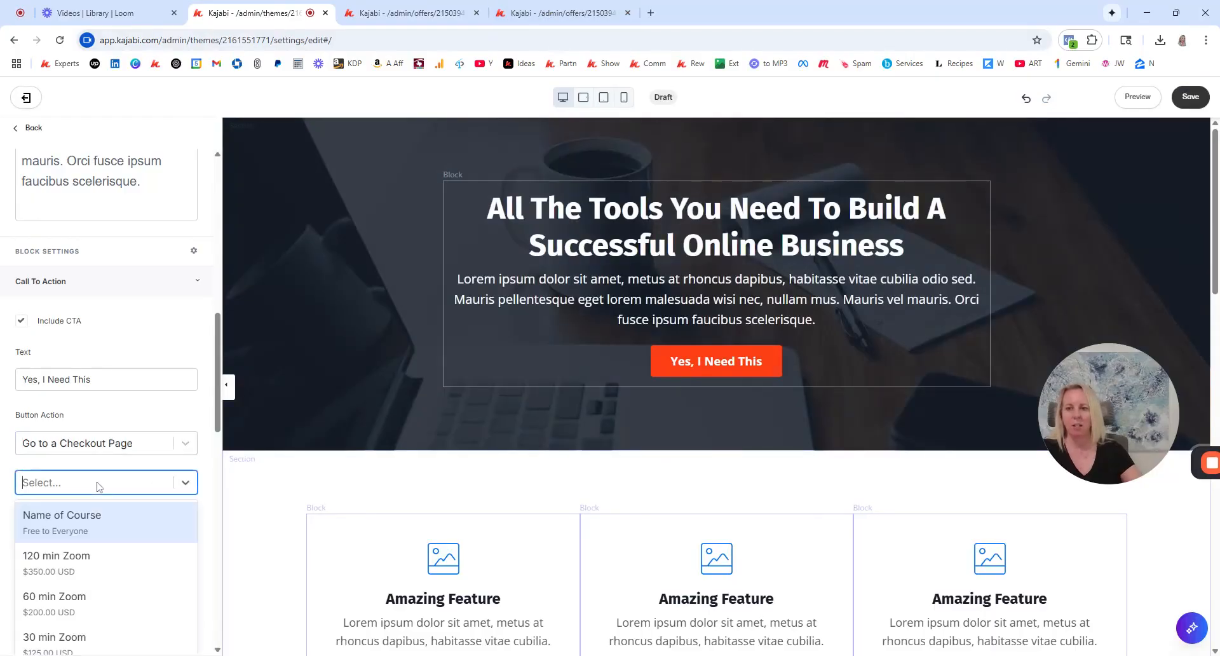
pyautogui.click(87, 521)
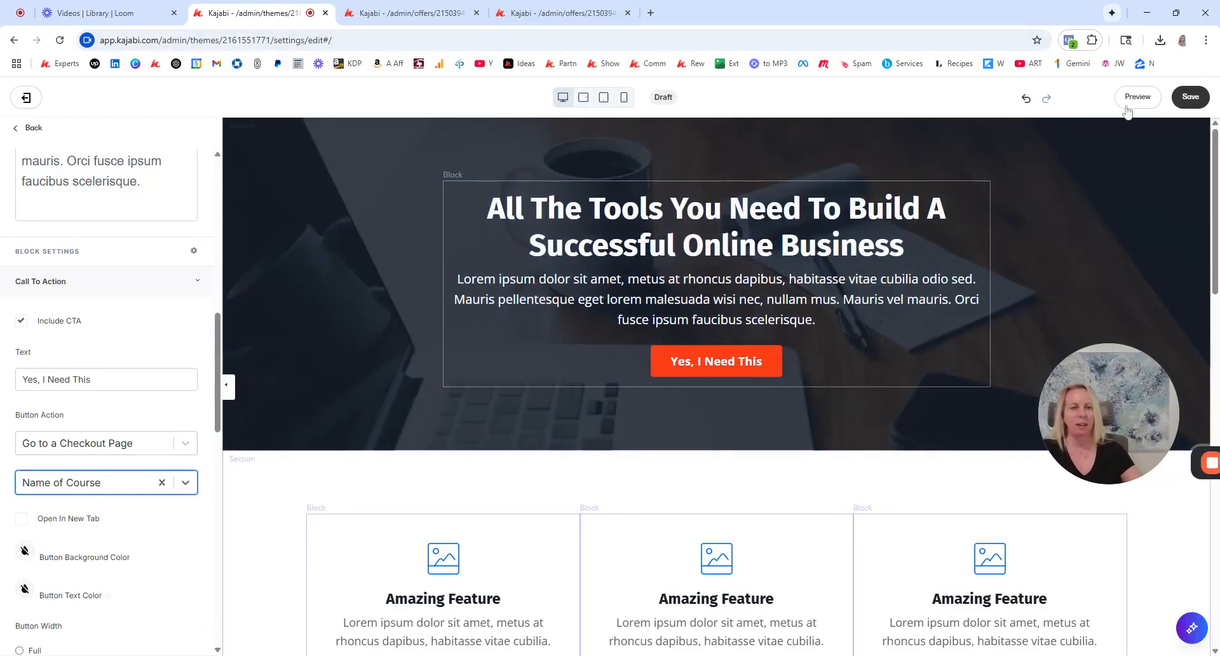
pyautogui.click(22, 519)
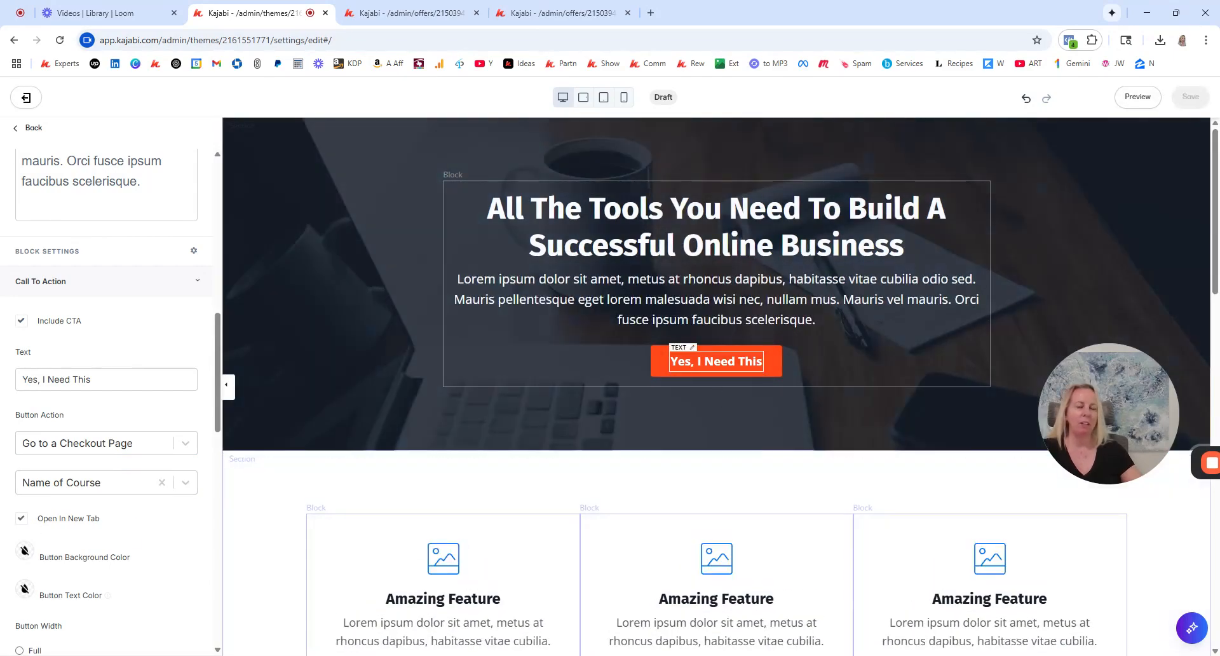
# Look at the checkout page in its editor, and compare it with the landing page's hero and feature sections
pyautogui.click(568, 16)
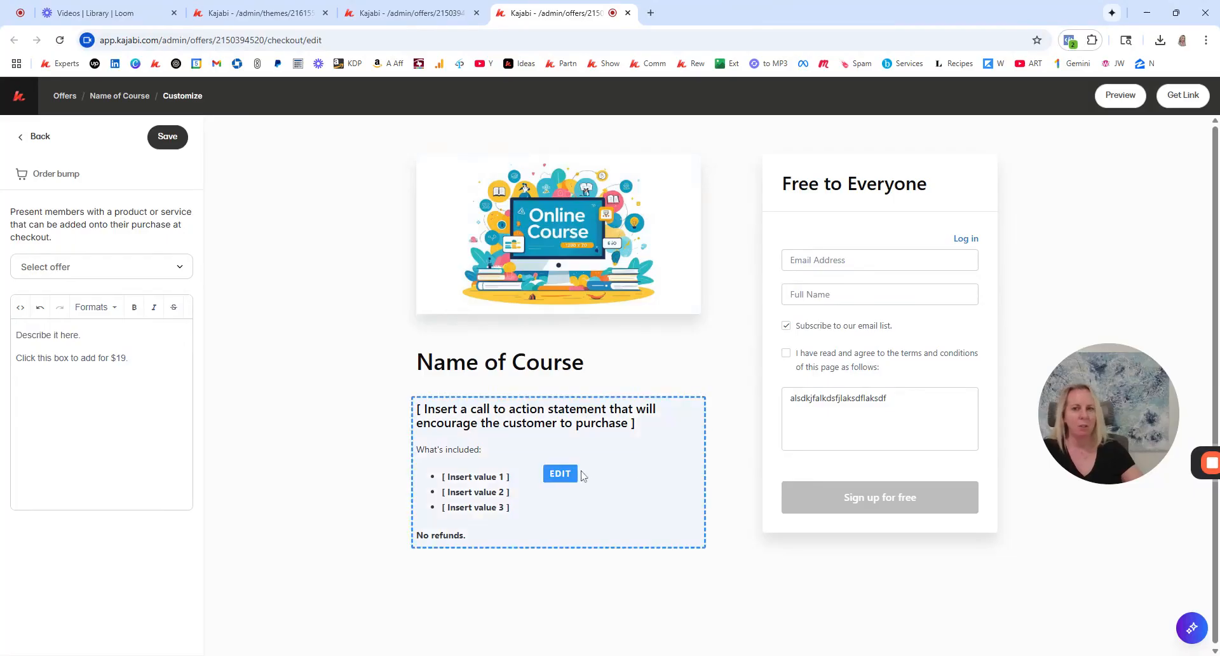
pyautogui.hotkey('ctrl', '2')
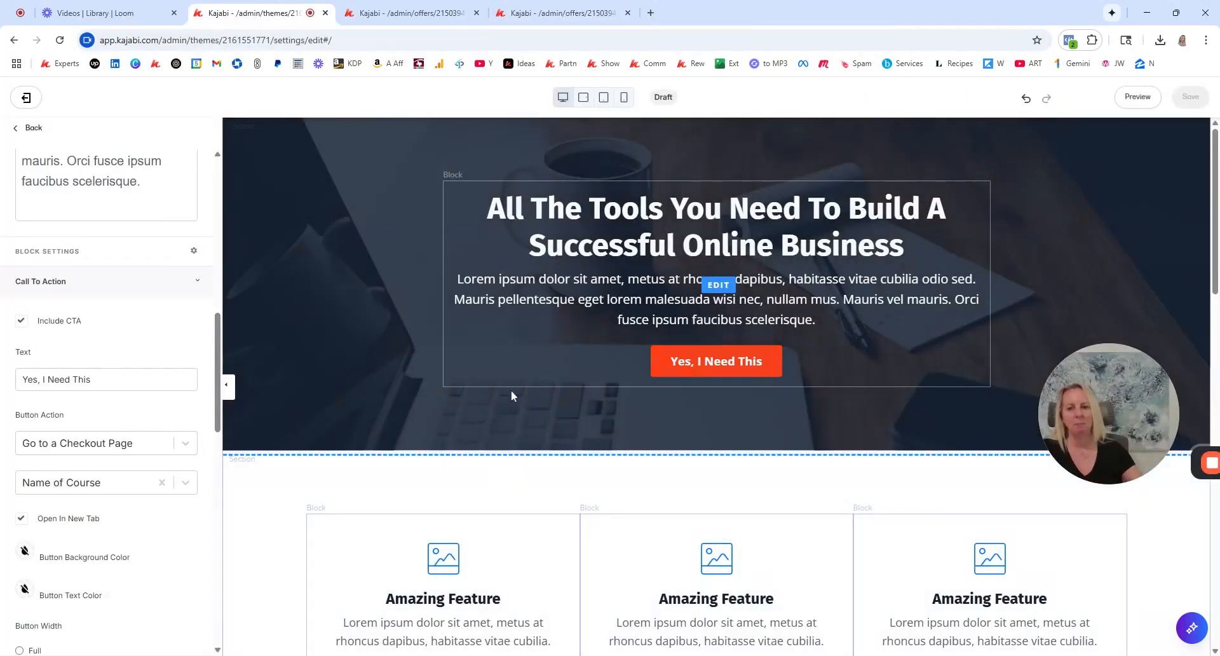
pyautogui.scroll(-4, 374, 299)
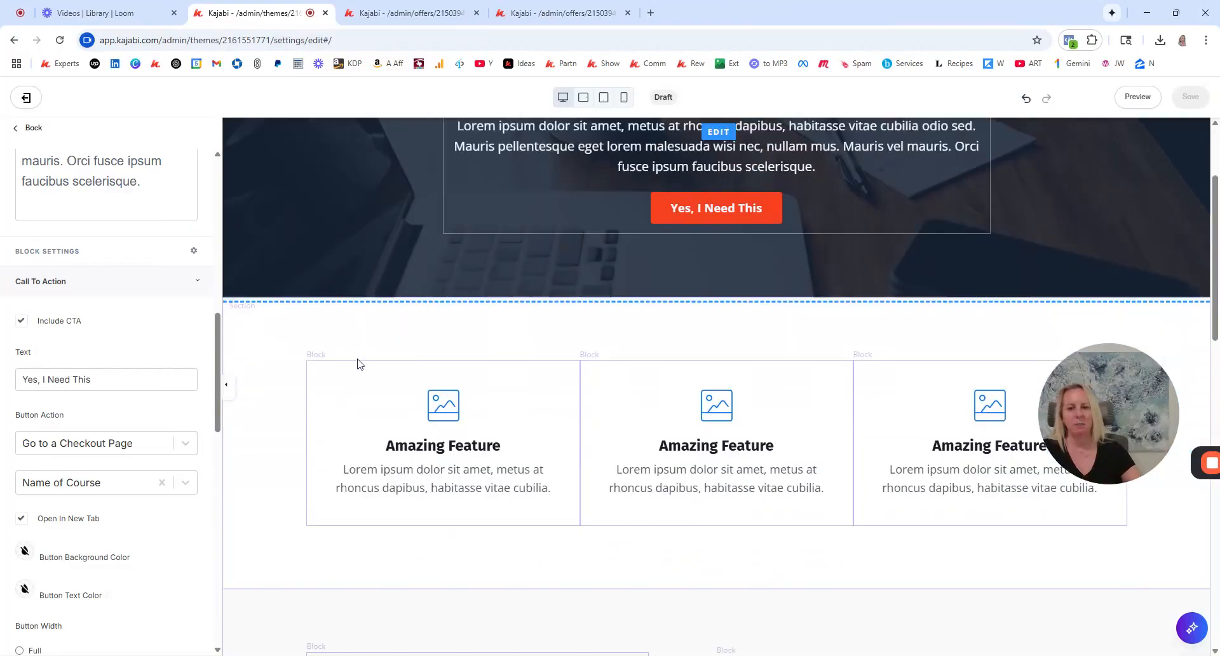
pyautogui.scroll(4, 359, 364)
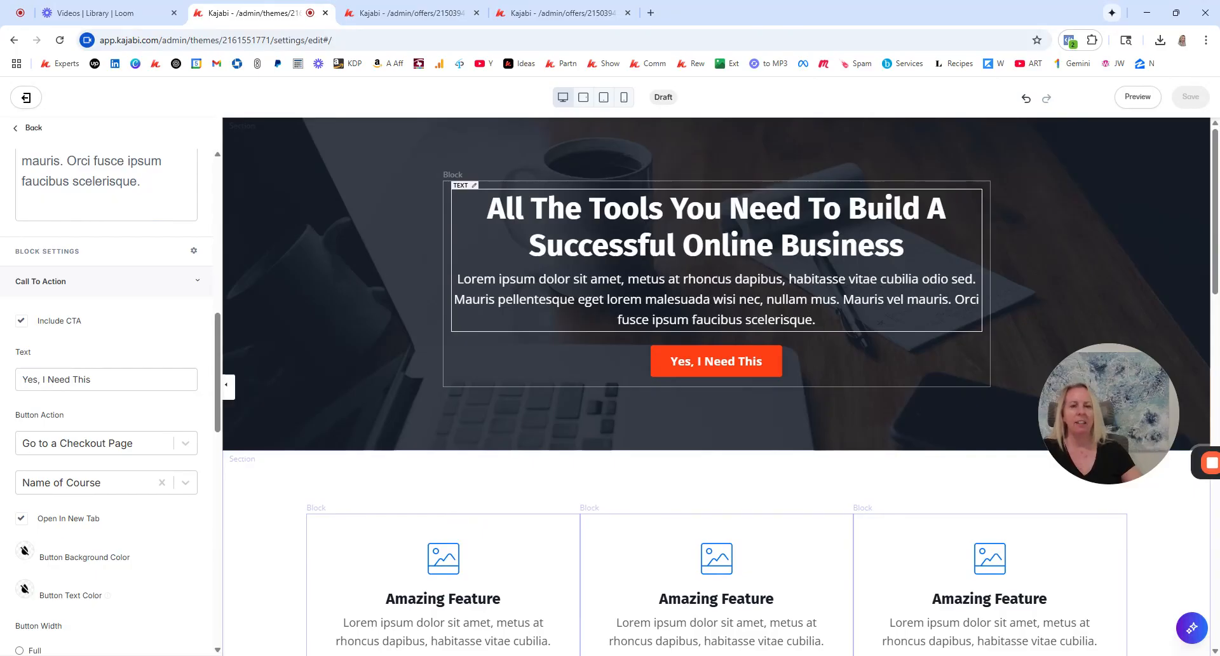
# From the checkout editor, open the Name of Course offer and review its details, included products and product access limits
pyautogui.click(546, 12)
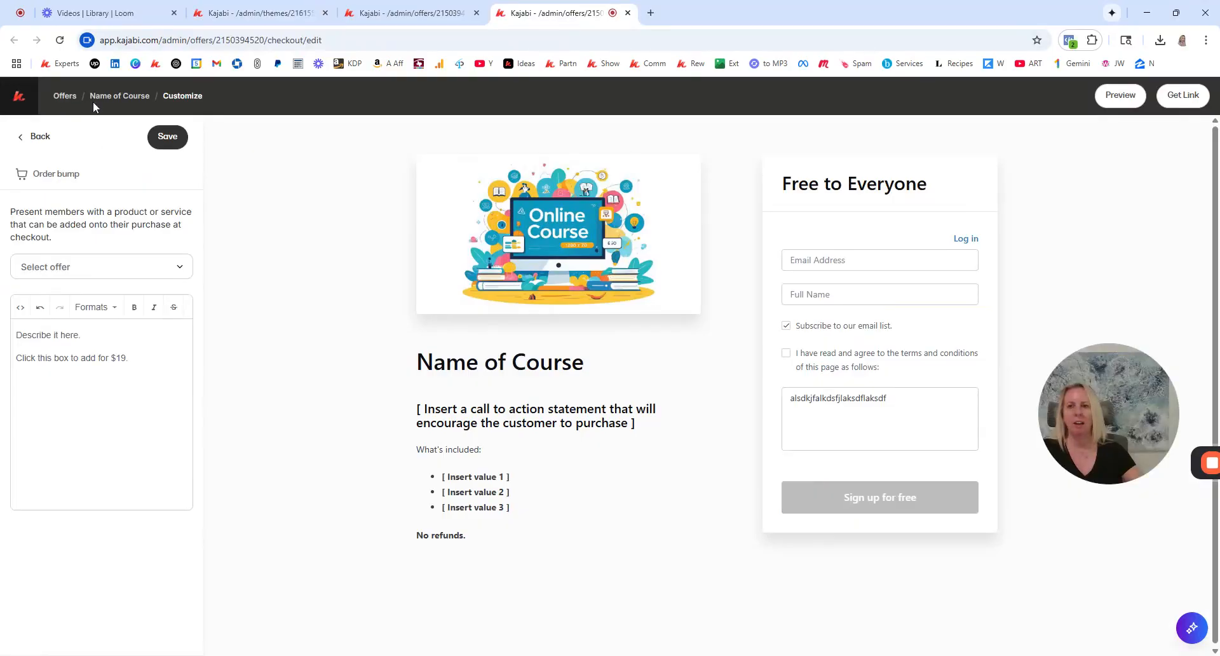
pyautogui.click(68, 99)
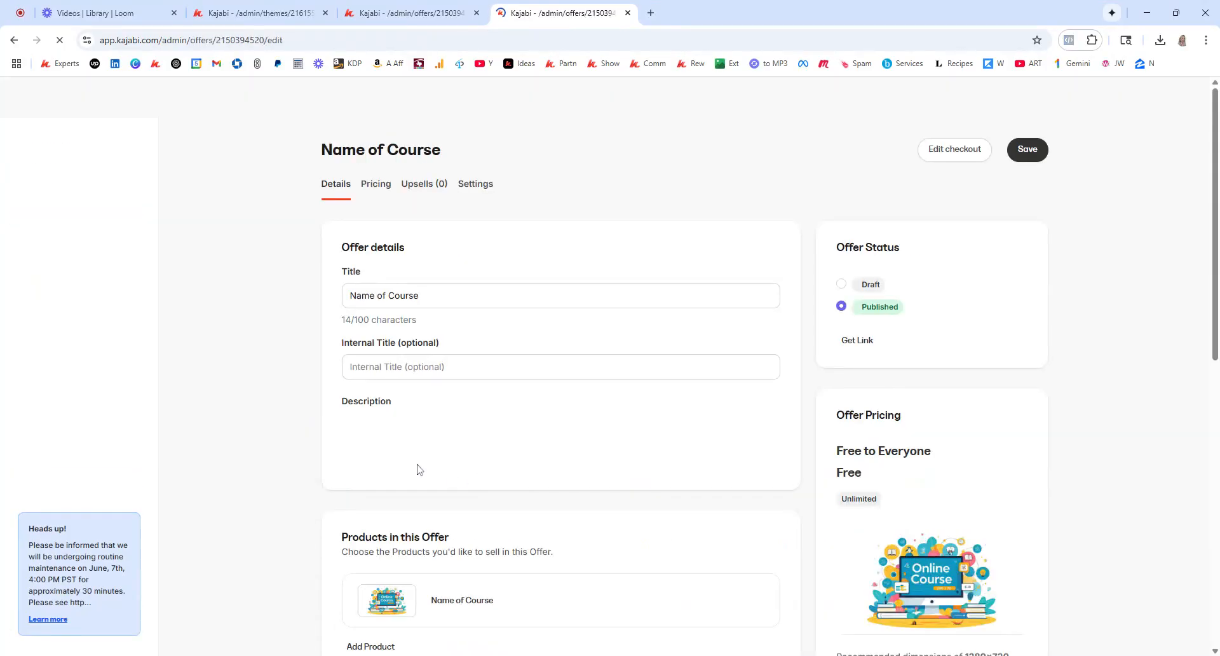
pyautogui.scroll(-1, 610, 467)
pyautogui.scroll(-2, 608, 467)
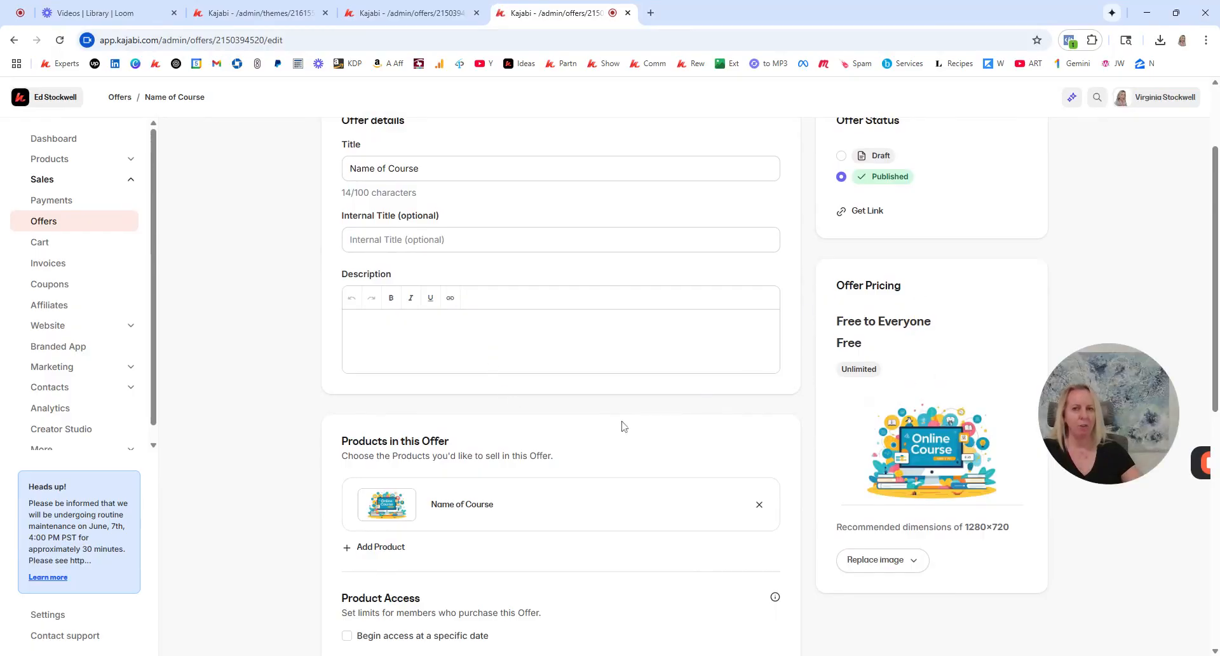
pyautogui.scroll(-1, 623, 423)
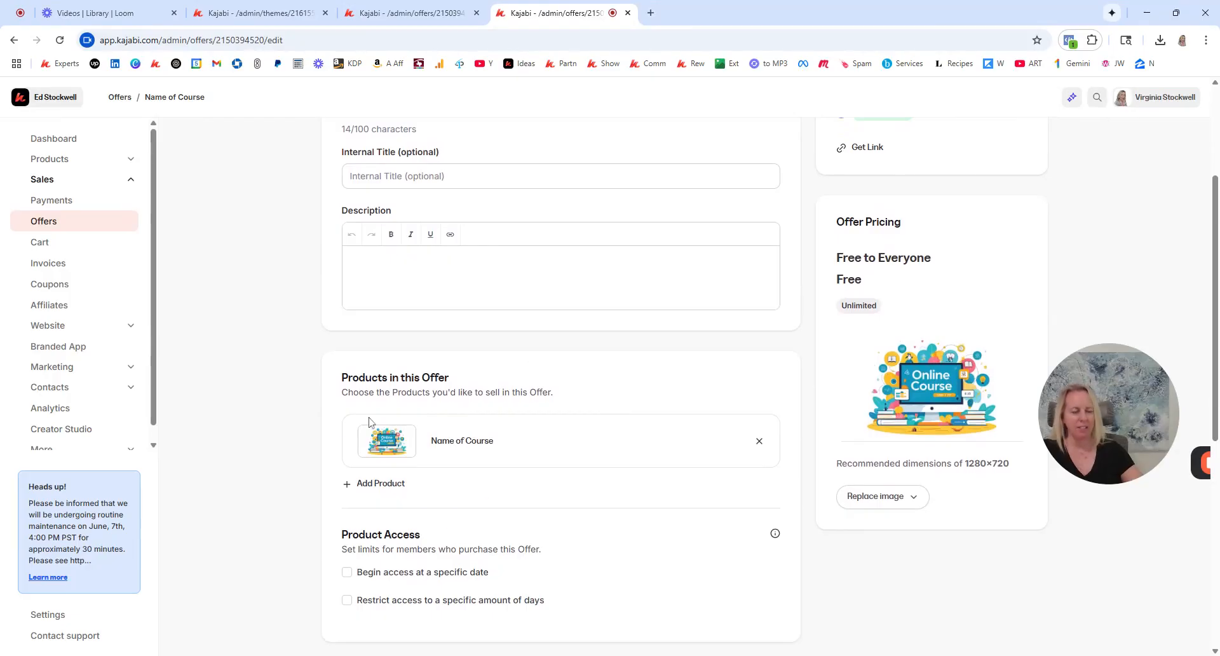